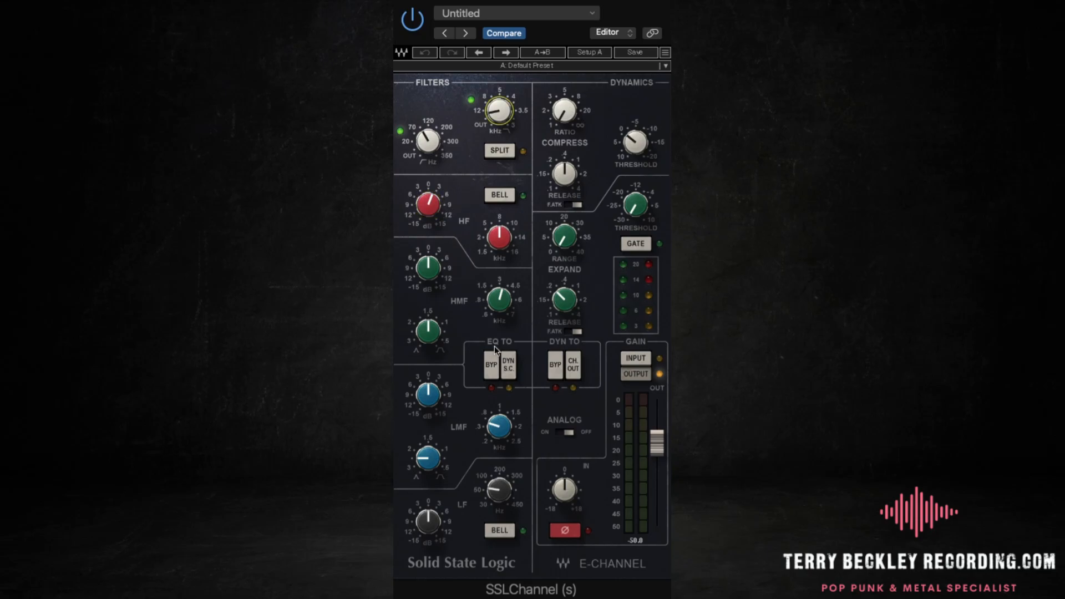
Compare the sound of the SSL E-Channel with its EQ bypassed and engaged
{"action": "left_click", "coordinate": [491, 367]}
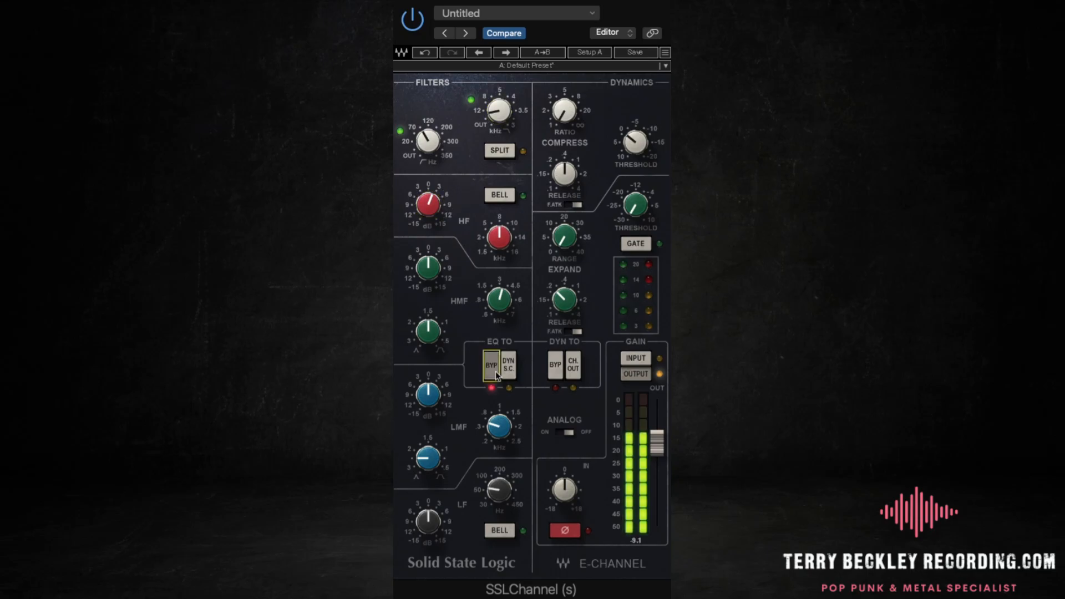
{"action": "left_click", "coordinate": [492, 368]}
{"action": "left_click", "coordinate": [495, 371]}
{"action": "left_click", "coordinate": [495, 371]}
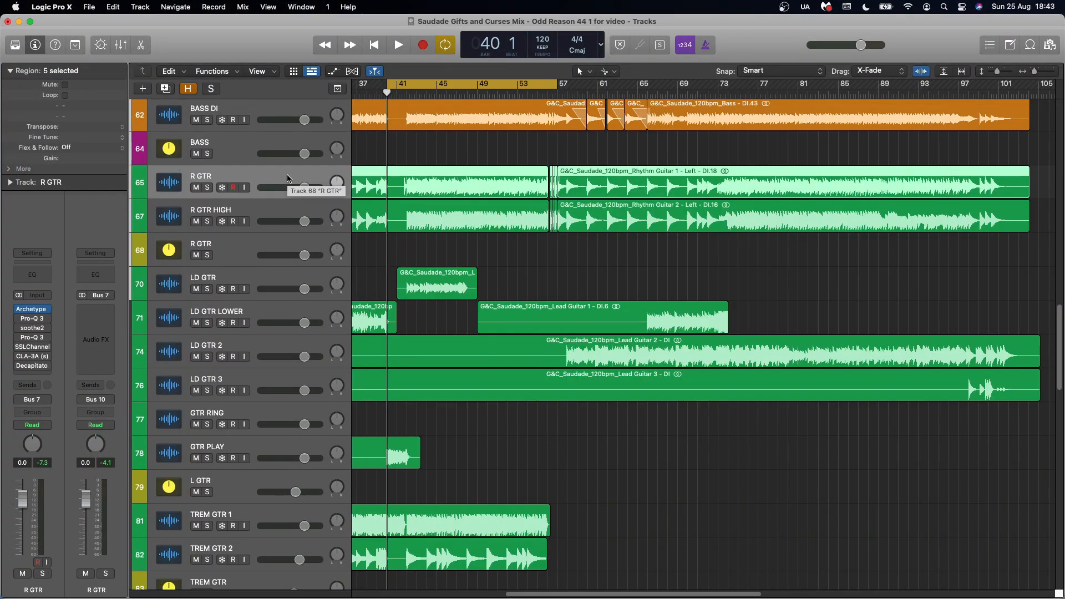
Solo the R GTR track with the Rhythm Guitar 1 regions and play back a few bars of it
{"action": "left_click", "coordinate": [274, 214]}
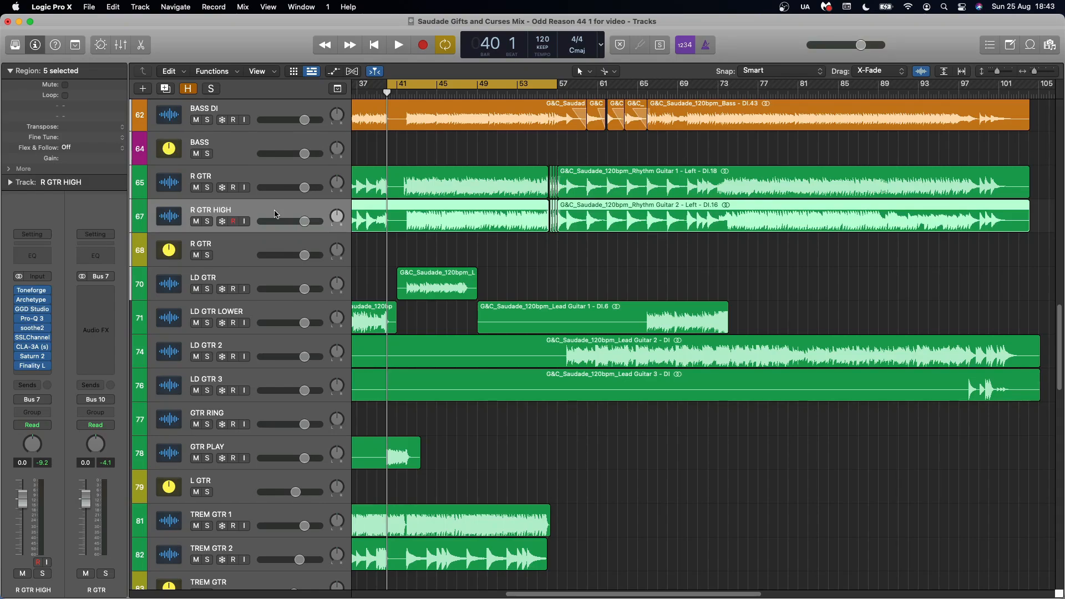
{"action": "left_click", "coordinate": [274, 179]}
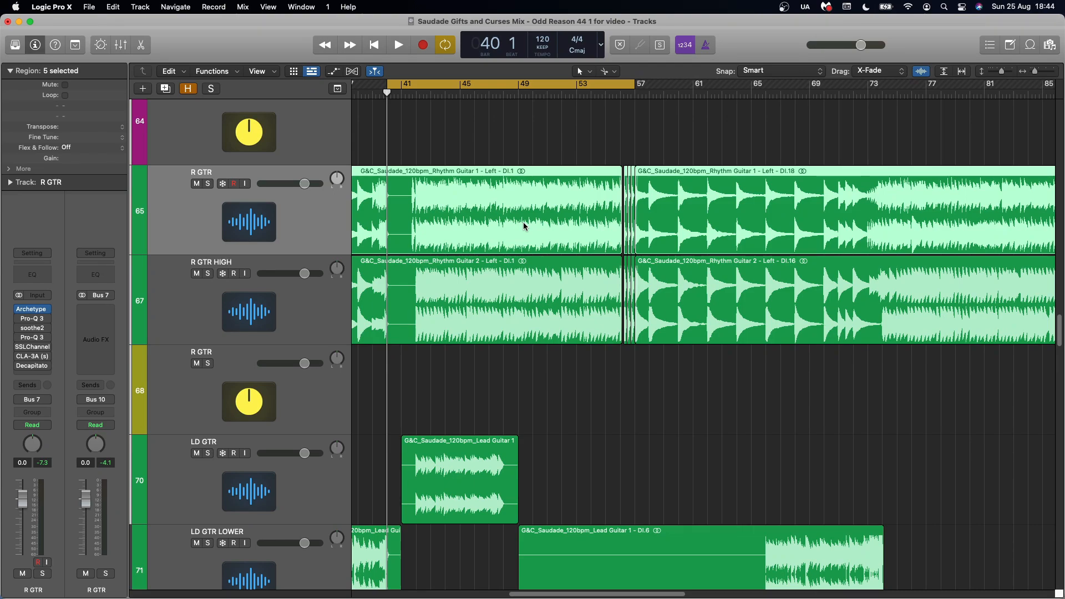
{"action": "left_click", "coordinate": [208, 184]}
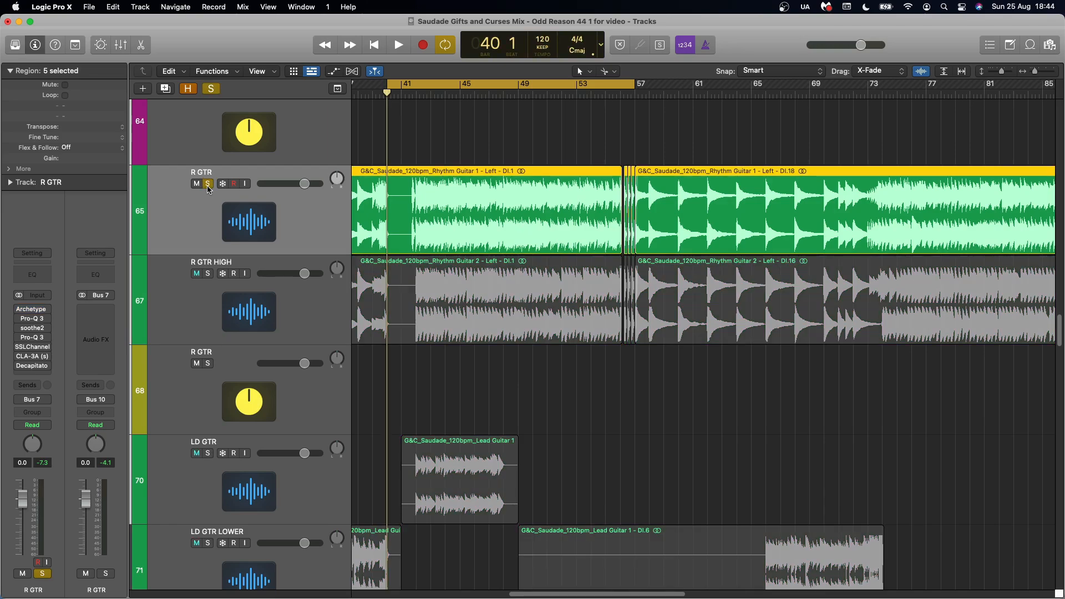
{"action": "key", "text": "space"}
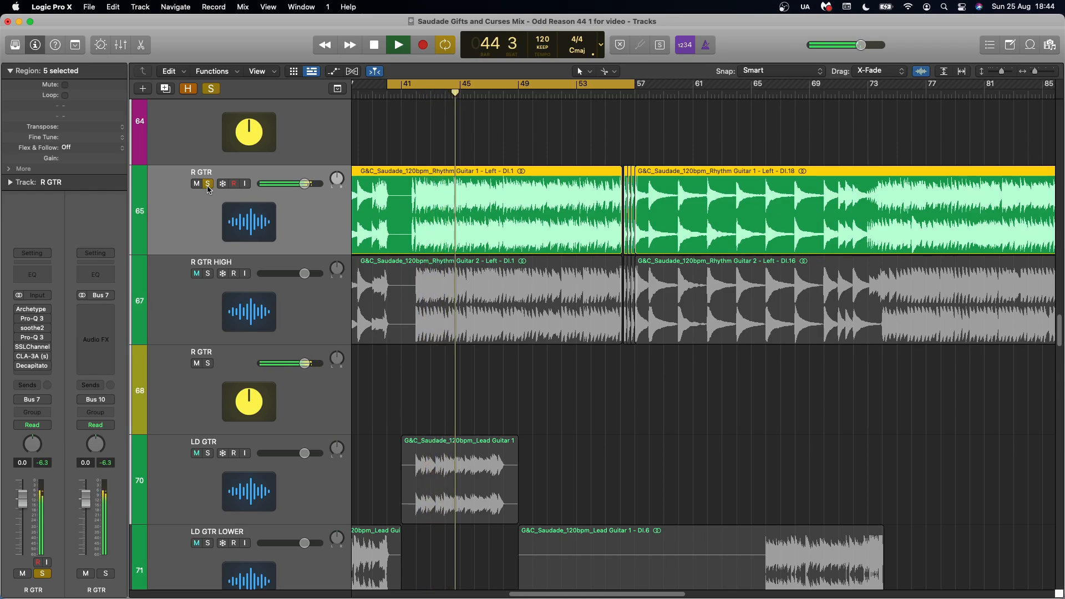
{"action": "key", "text": "space"}
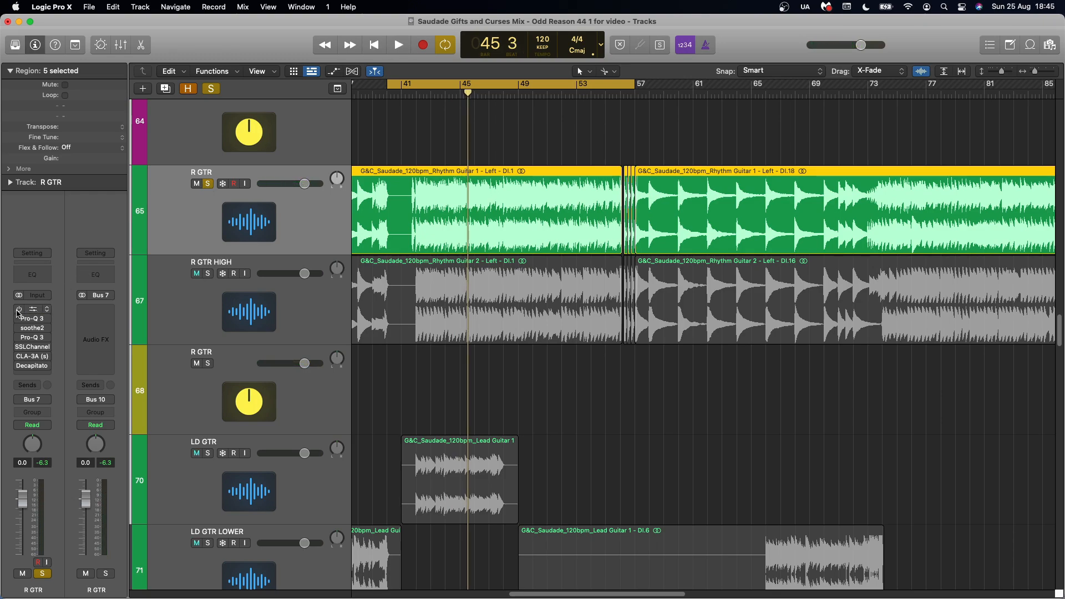
Enable the Archetype amp plug-in on the R GTR track and view its pedals, cabinet and amp head
{"action": "left_click", "coordinate": [18, 310]}
{"action": "left_click", "coordinate": [33, 309]}
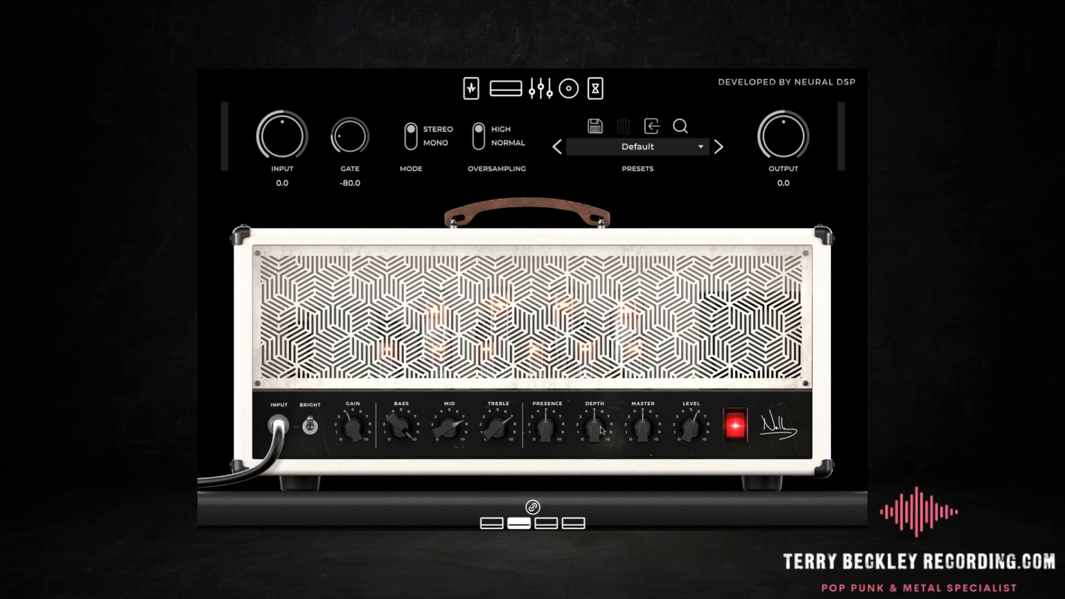
{"action": "left_click", "coordinate": [471, 92]}
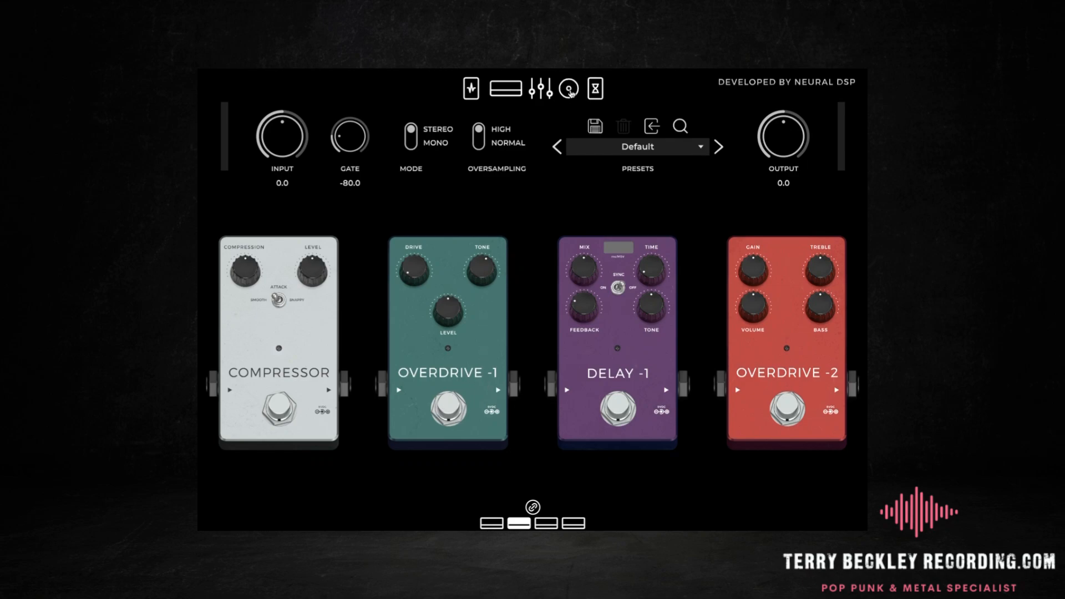
{"action": "left_click", "coordinate": [571, 92]}
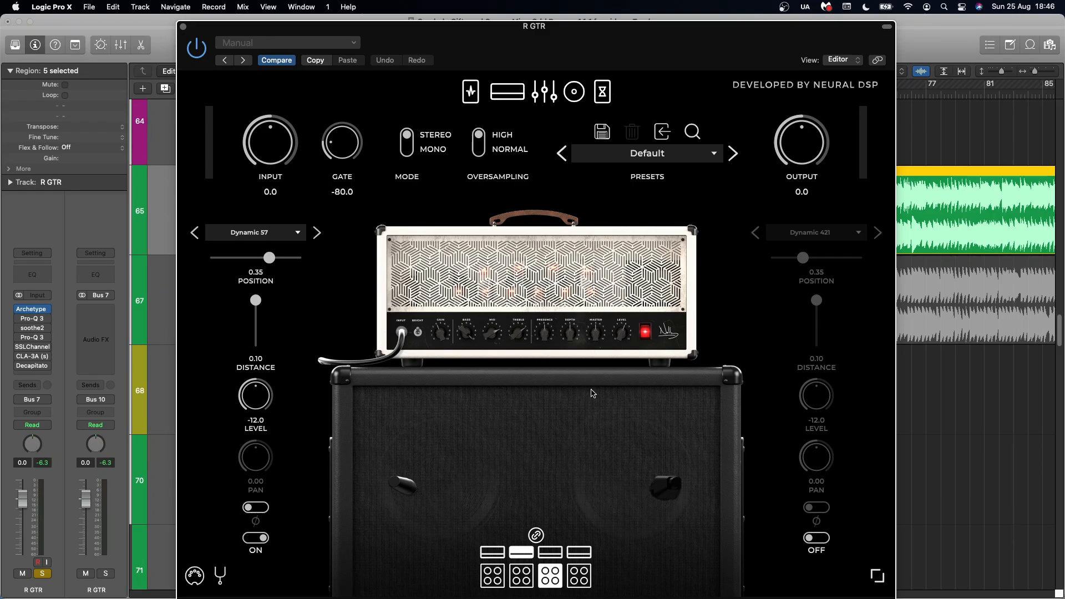
{"action": "left_click", "coordinate": [511, 94]}
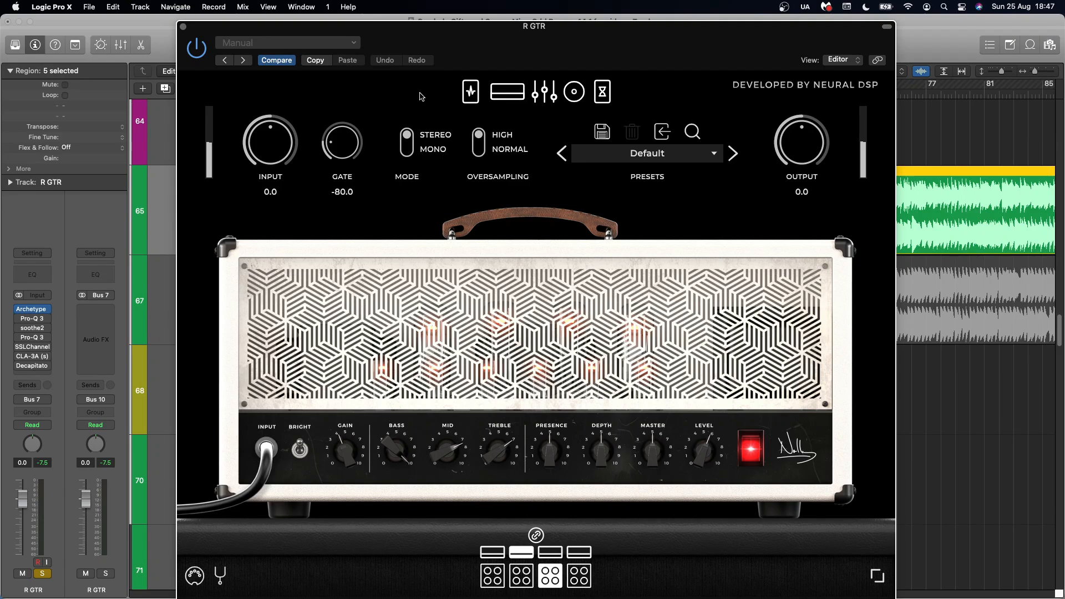
Close the Archetype window, enable the first Pro-Q 3 on R GTR and inspect its low-cut band
{"action": "left_click", "coordinate": [183, 27]}
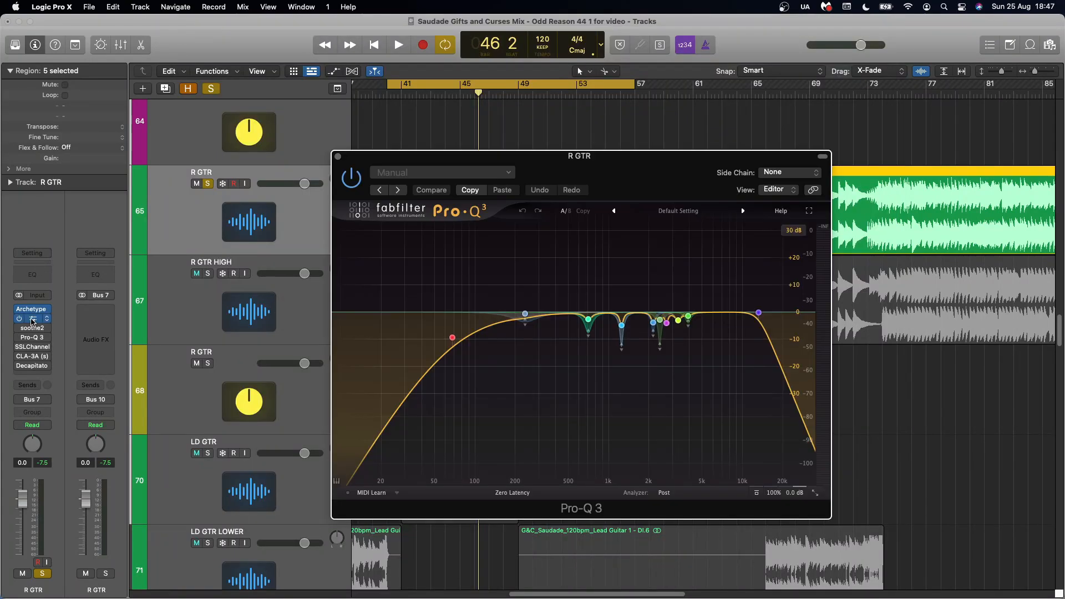
{"action": "left_click", "coordinate": [33, 321]}
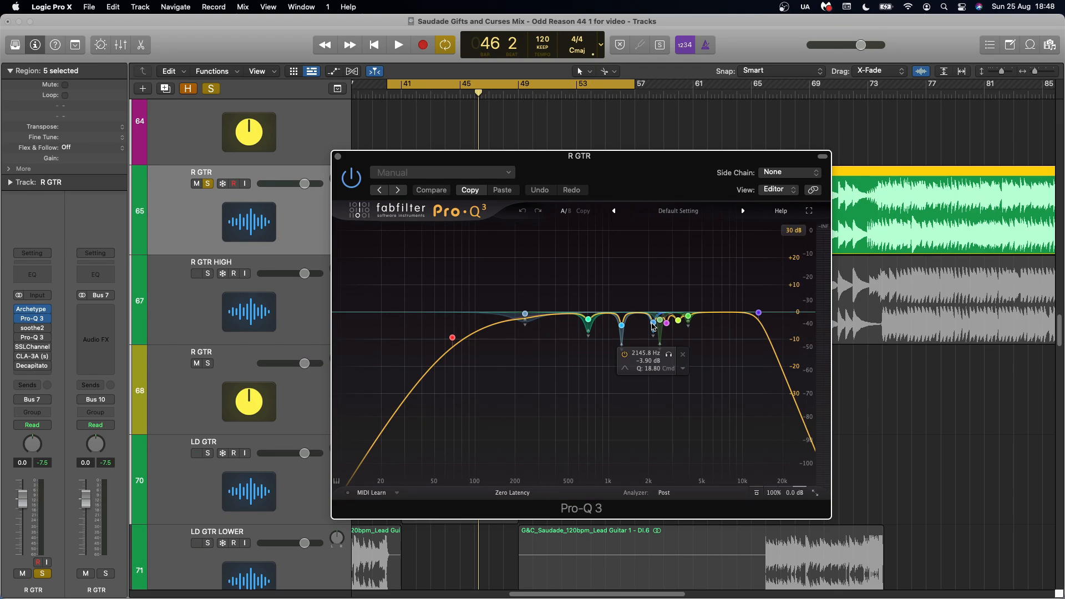
{"action": "left_click", "coordinate": [453, 338]}
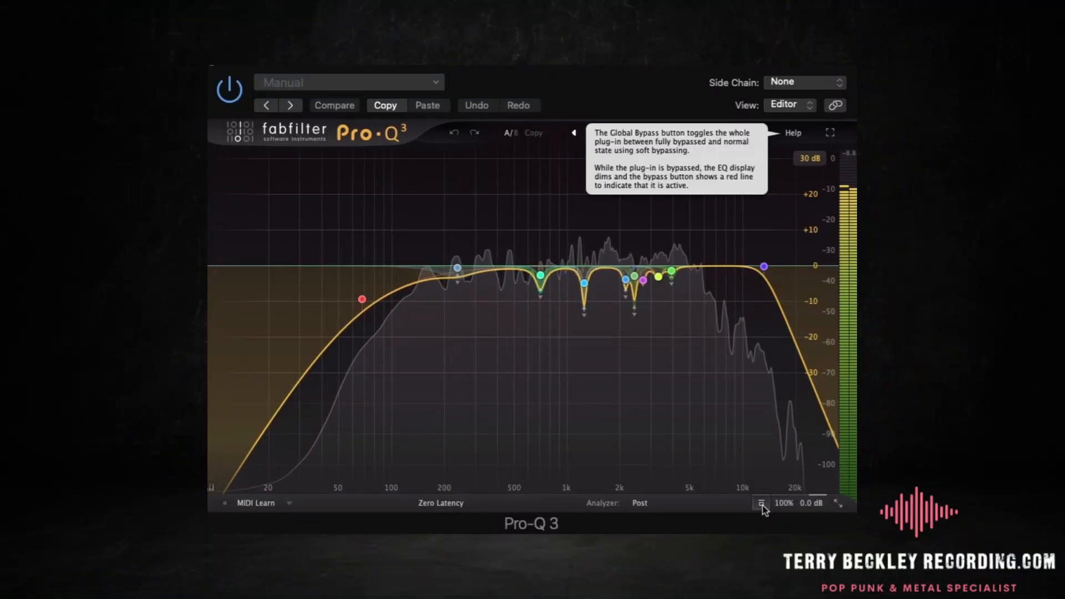
Compare the guitar during playback with Pro-Q 3 globally bypassed and active, leaving it active
{"action": "left_click", "coordinate": [762, 503]}
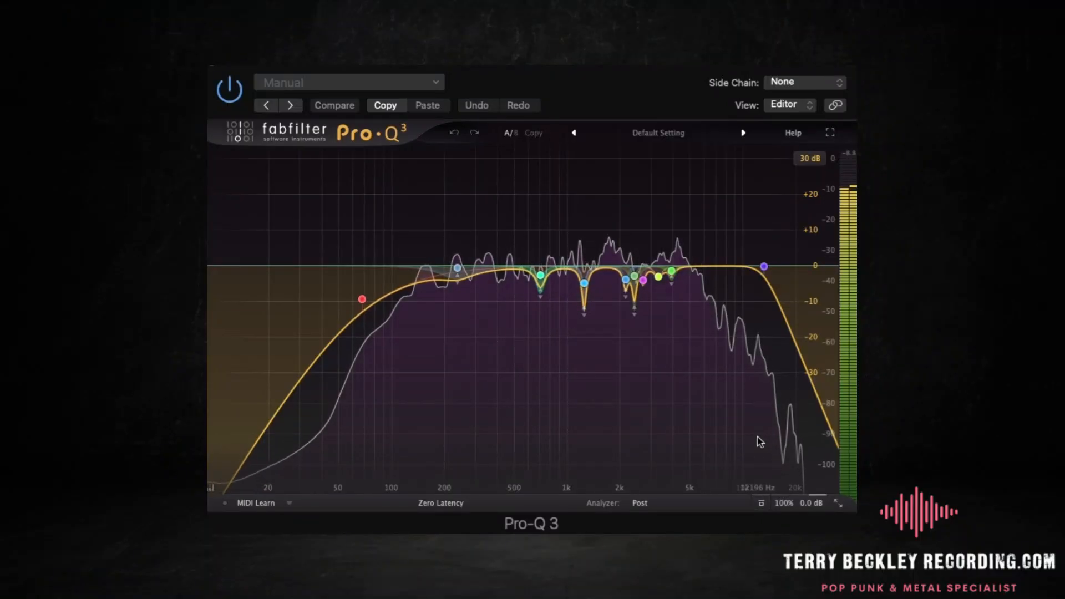
{"action": "left_click", "coordinate": [762, 505]}
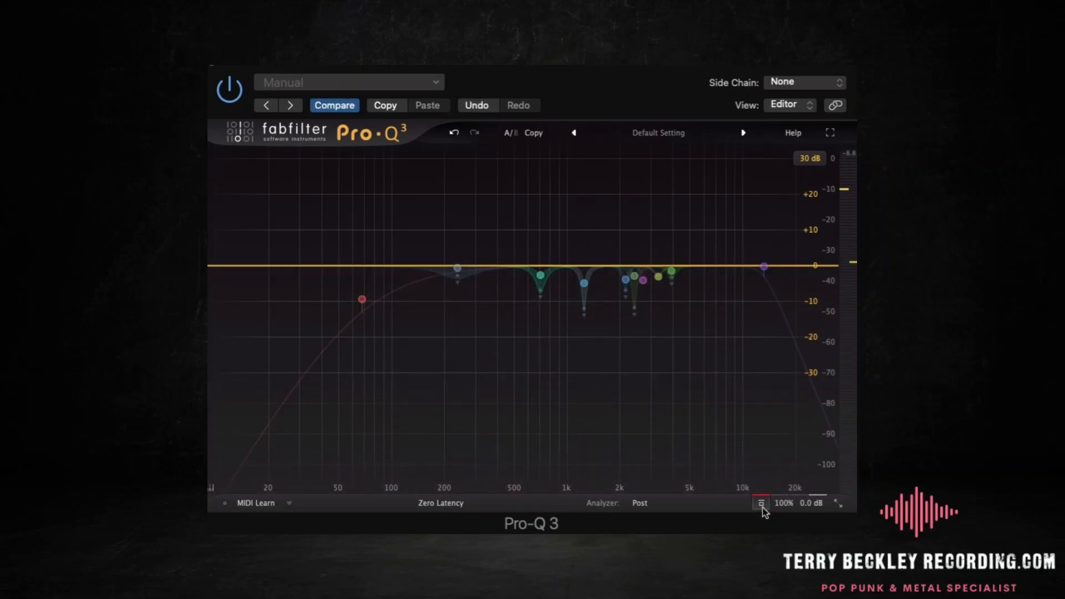
{"action": "left_click", "coordinate": [764, 508]}
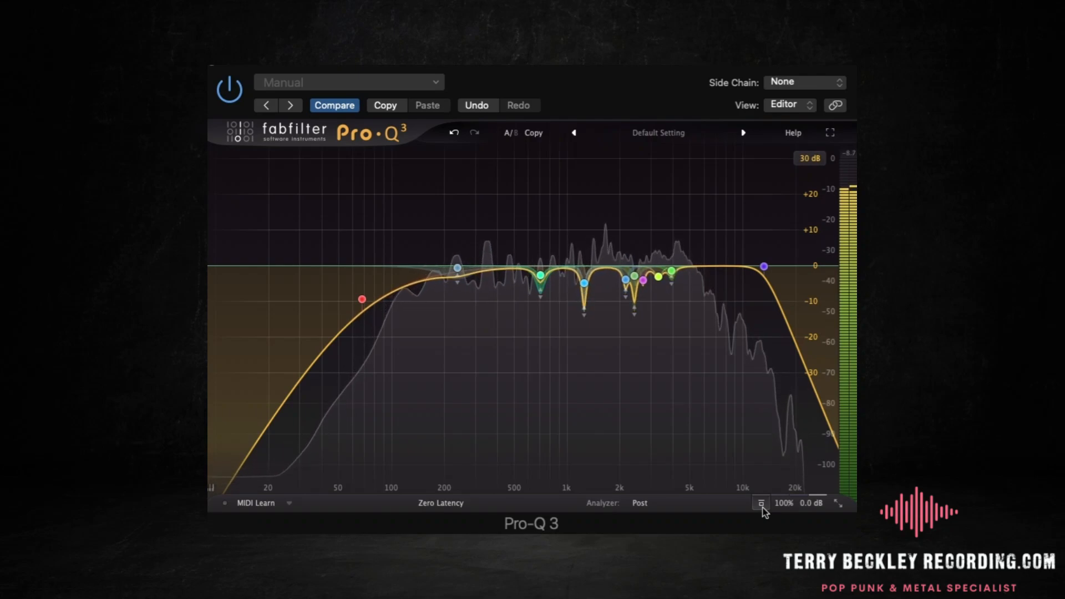
{"action": "left_click", "coordinate": [763, 507]}
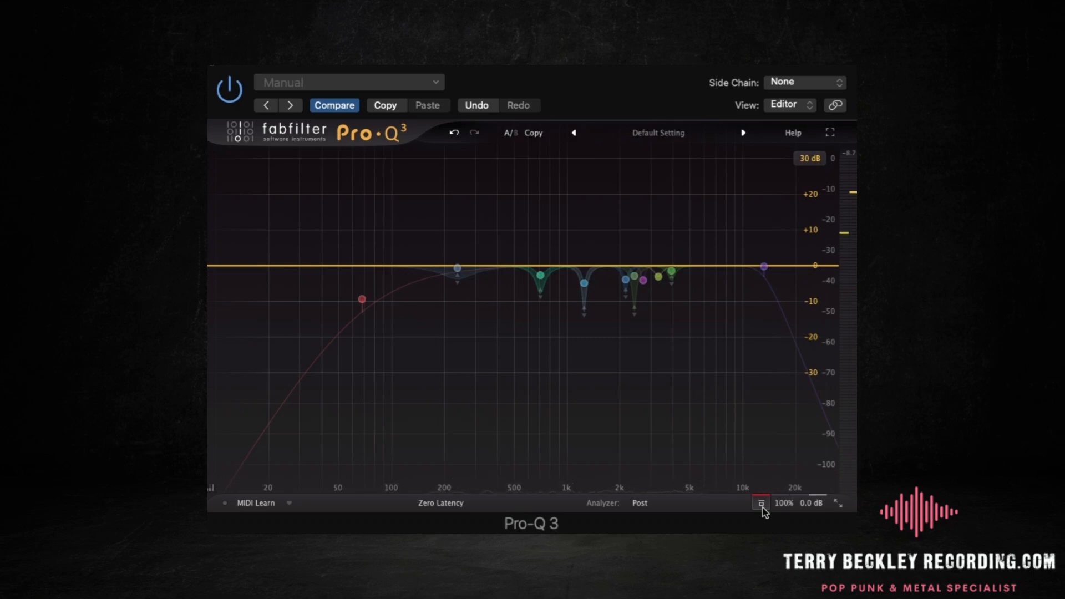
{"action": "left_click", "coordinate": [763, 507]}
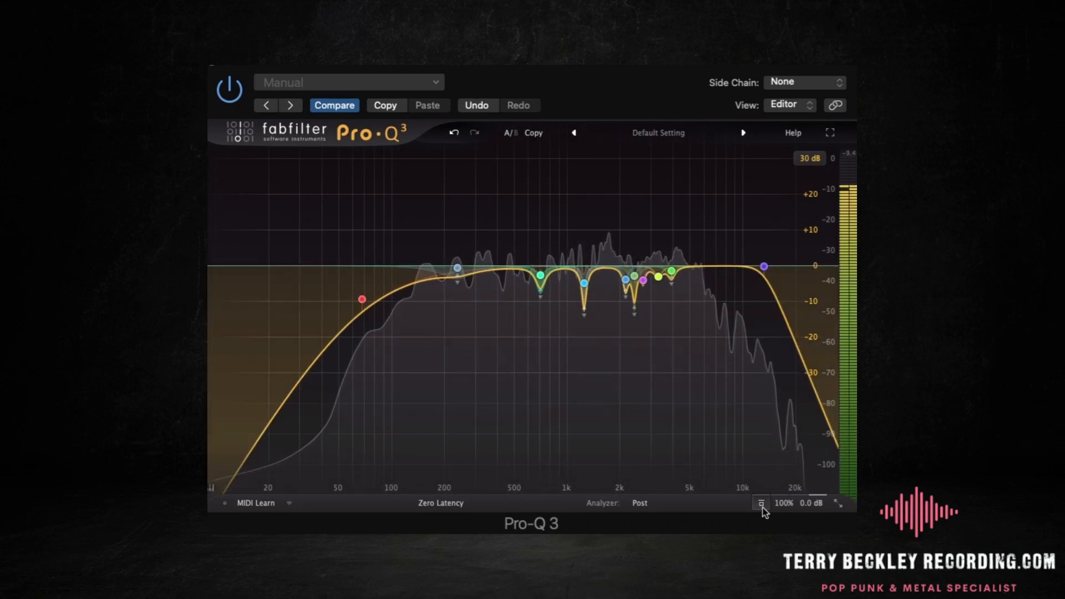
{"action": "key", "text": "space"}
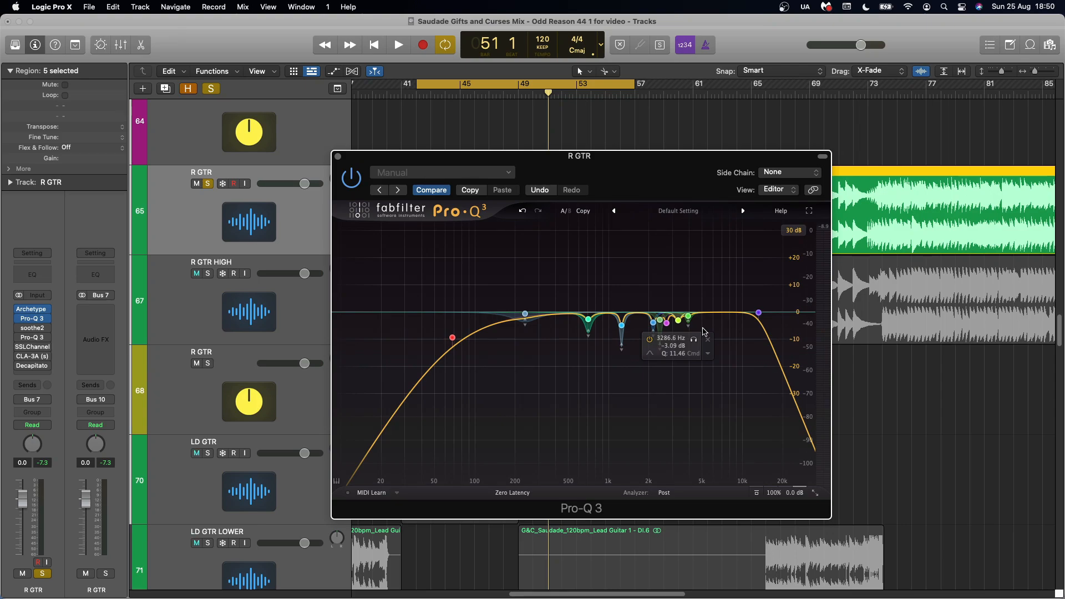
Select the five cuts between about 2 and 4 kHz and compare playback with them bypassed and active
{"action": "left_click_drag", "start_coordinate": [636, 283], "coordinate": [704, 344]}
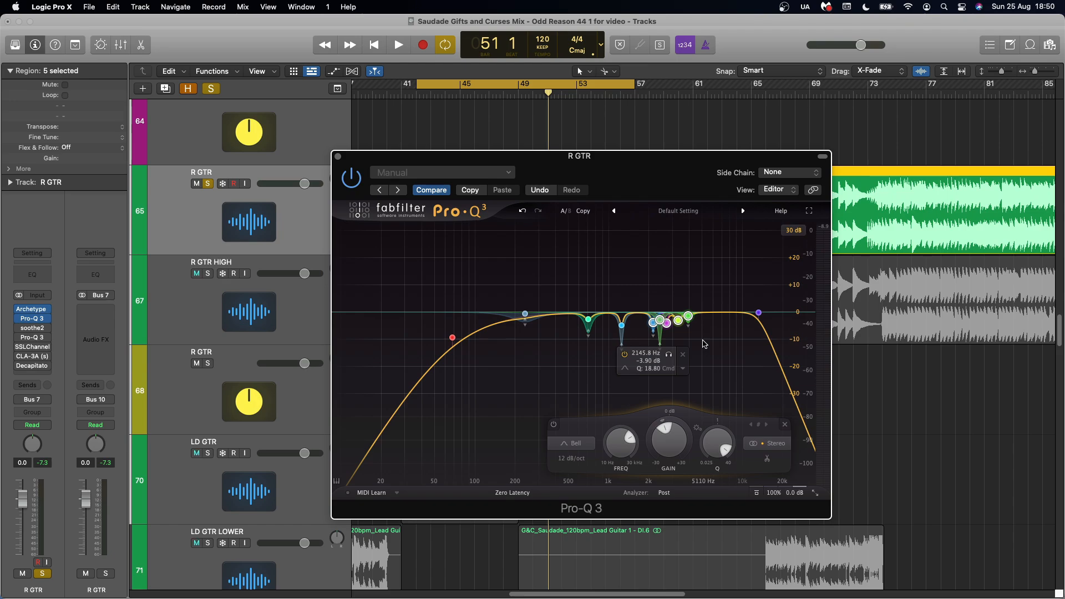
{"action": "left_click", "coordinate": [703, 344]}
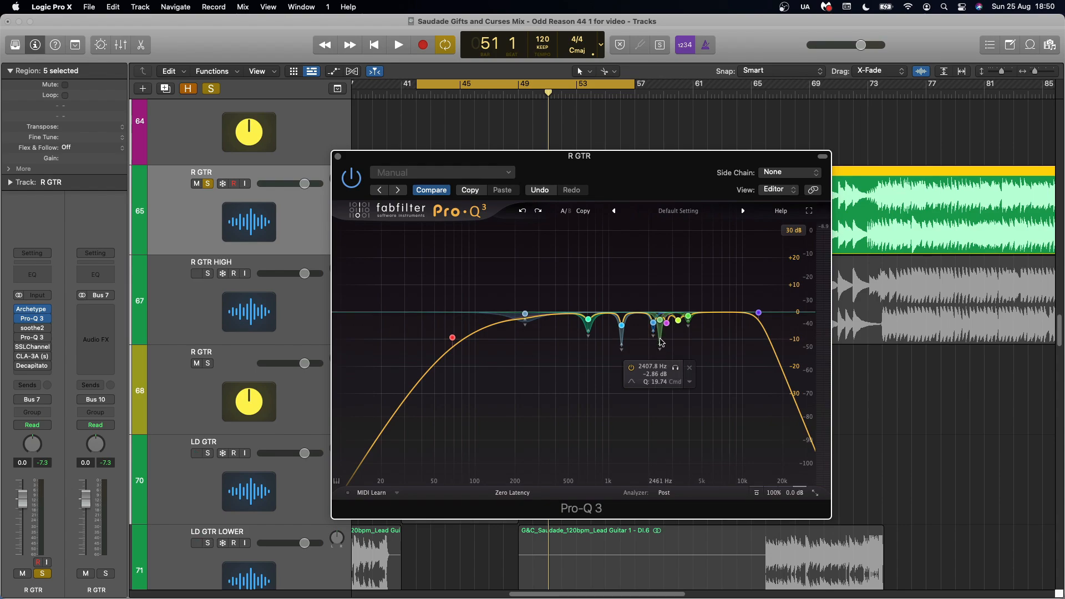
{"action": "left_click_drag", "start_coordinate": [634, 268], "coordinate": [709, 345]}
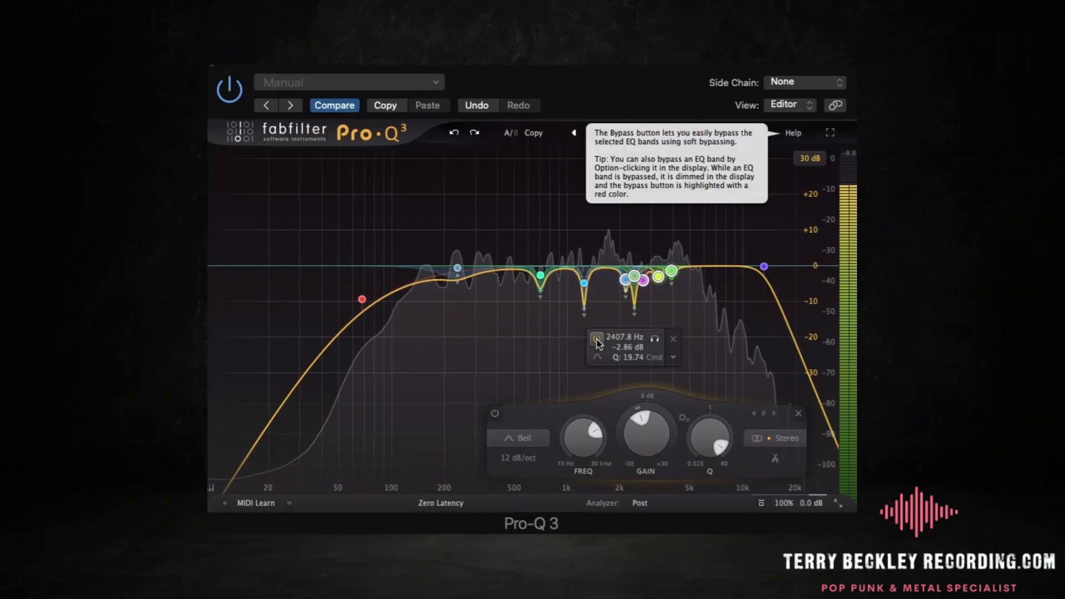
{"action": "left_click", "coordinate": [597, 339]}
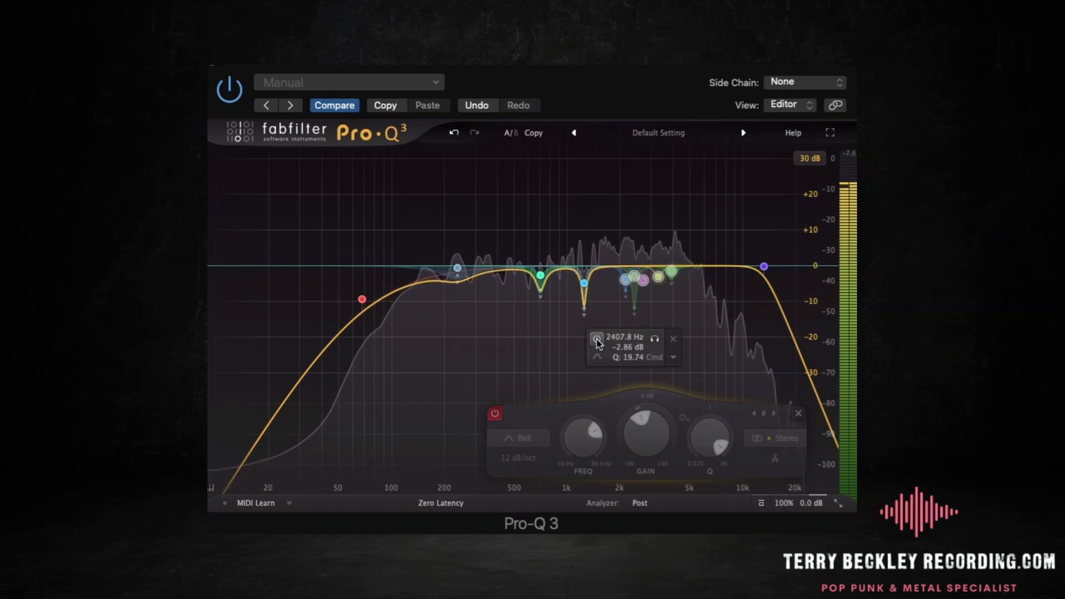
{"action": "left_click", "coordinate": [597, 340]}
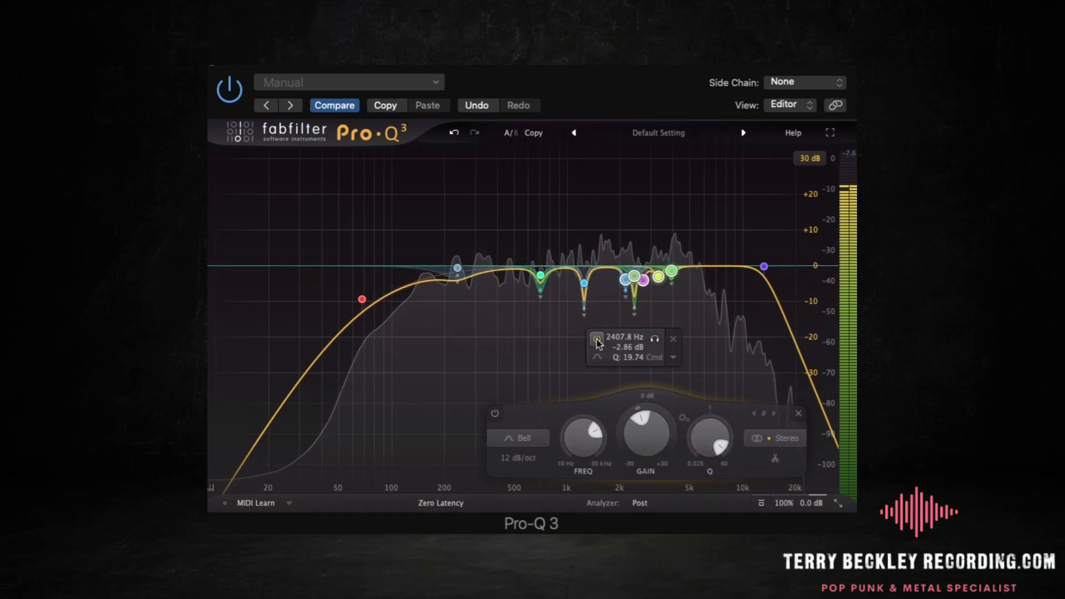
{"action": "key", "text": "space"}
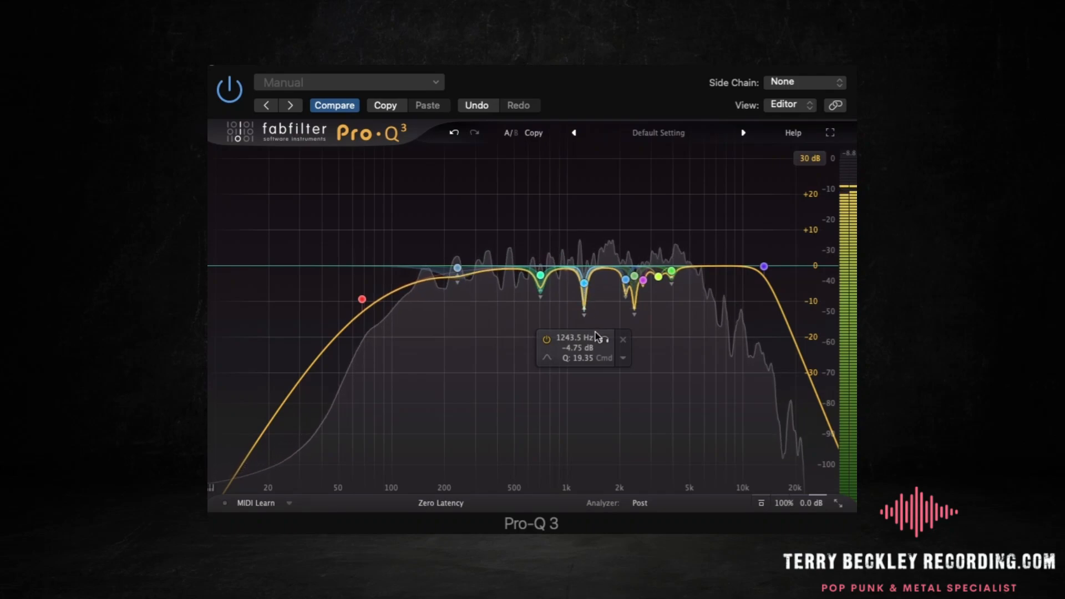
Audition the 1243.5 Hz cut and the 701.37 Hz cut in isolation, one after the other
{"action": "left_click", "coordinate": [605, 341]}
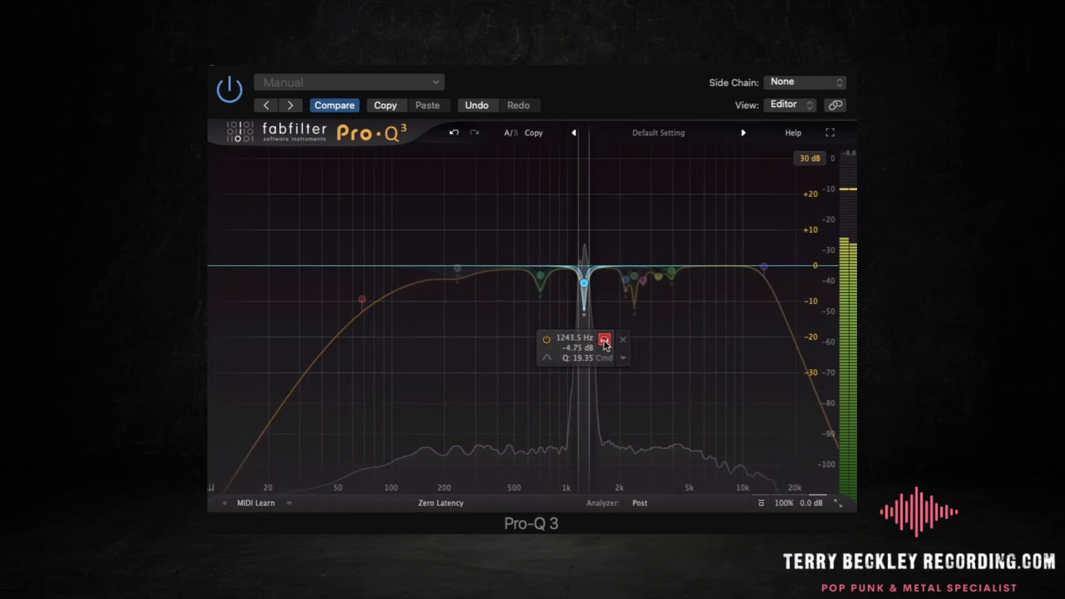
{"action": "left_click", "coordinate": [605, 340]}
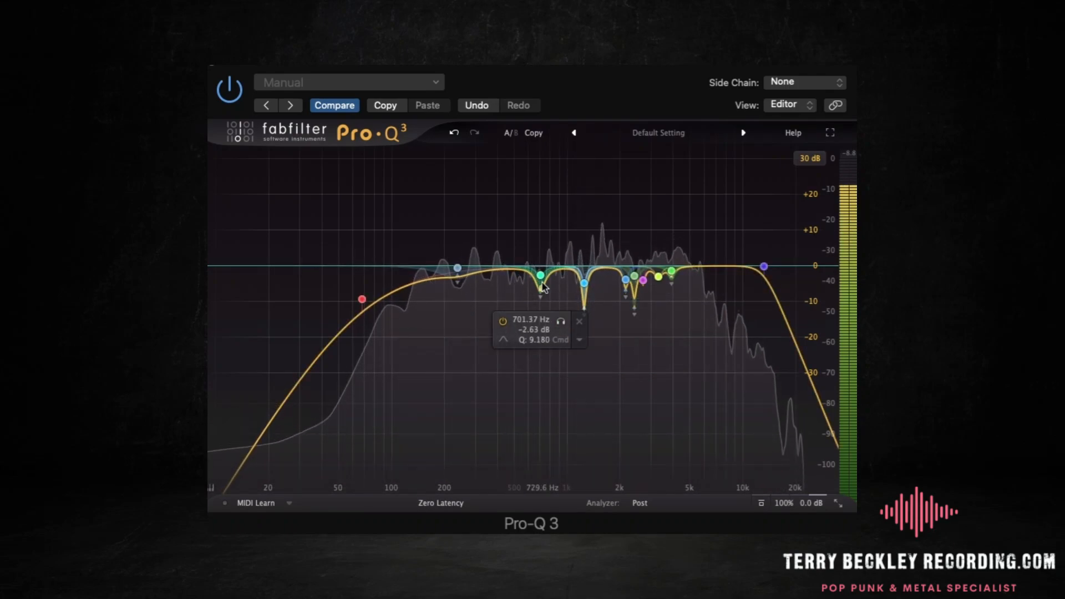
{"action": "left_click", "coordinate": [561, 321]}
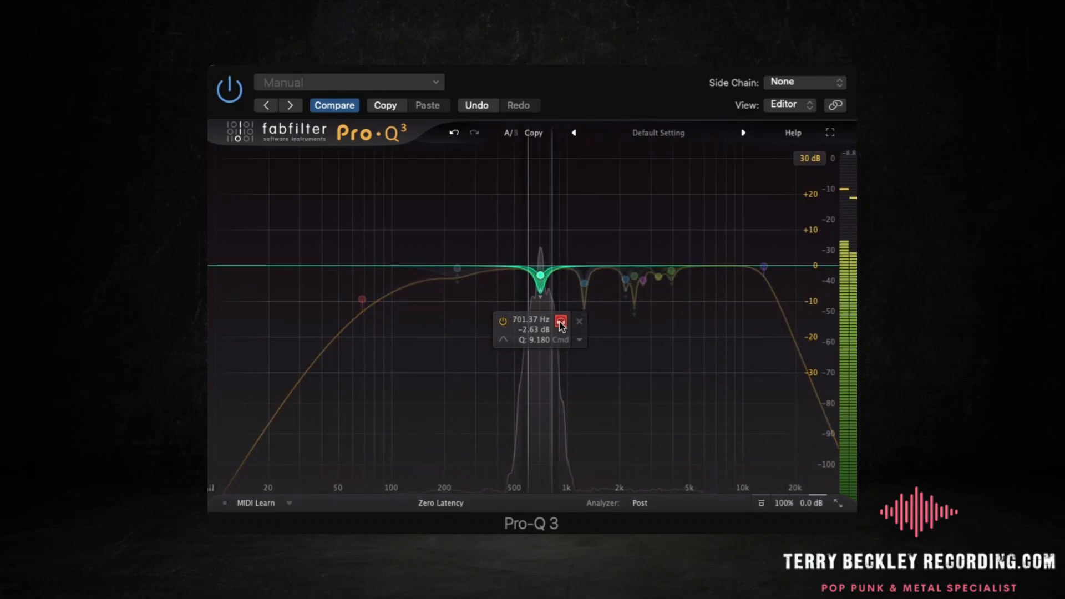
{"action": "left_click", "coordinate": [561, 322]}
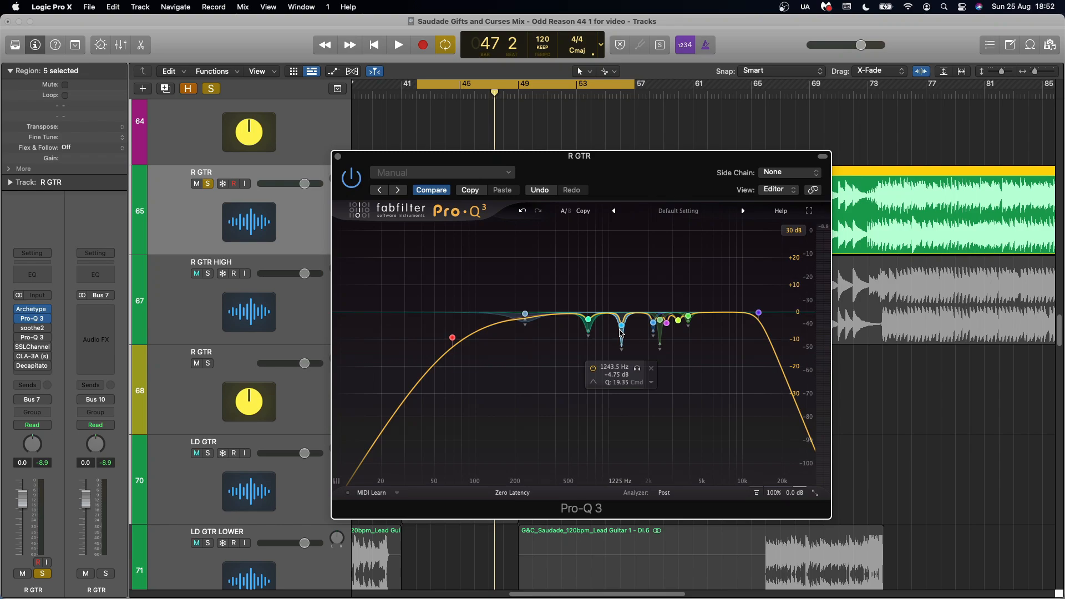
Select the 701.37 Hz and 1243.5 Hz cuts and compare playback with both bypassed and active
{"action": "left_click", "coordinate": [588, 320]}
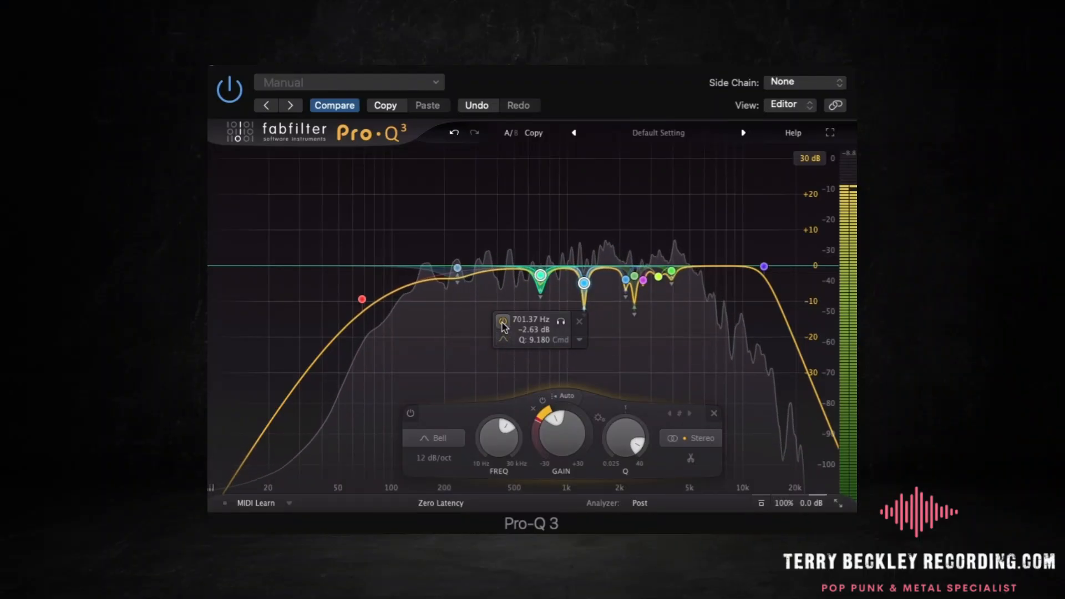
{"action": "left_click", "coordinate": [502, 322]}
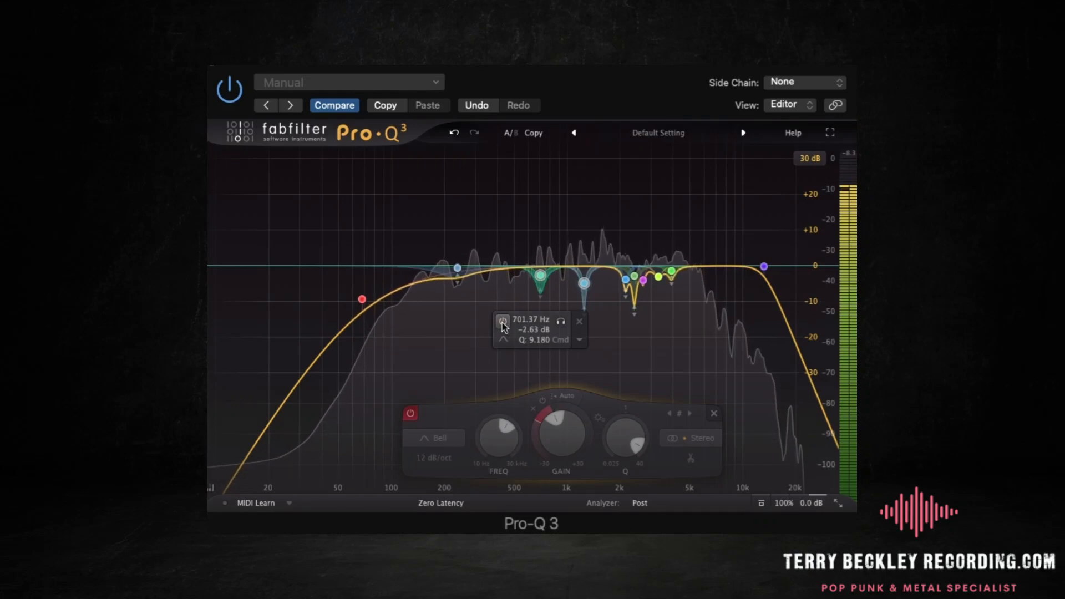
{"action": "left_click", "coordinate": [503, 322]}
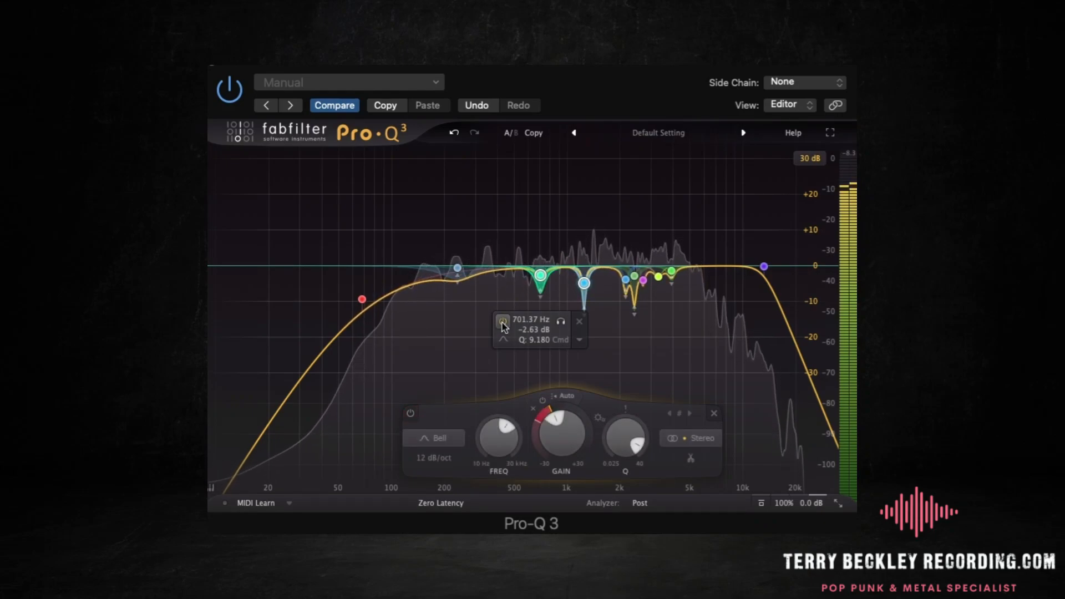
{"action": "left_click", "coordinate": [503, 322]}
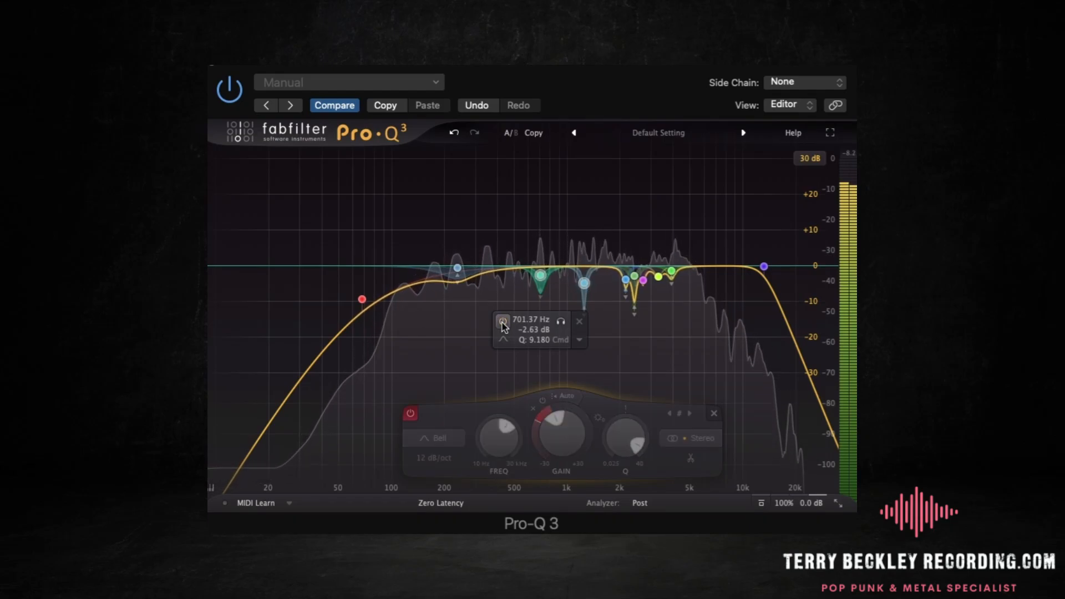
{"action": "left_click", "coordinate": [503, 322]}
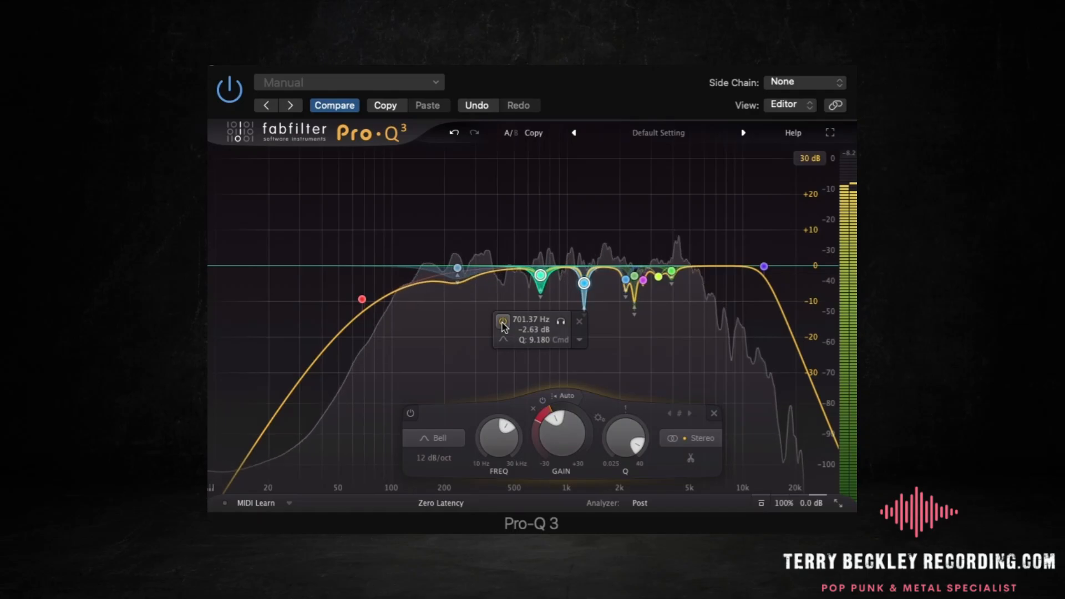
Stop the guitar playback while both Pro-Q 3 cuts remain selected
{"action": "key", "text": "space"}
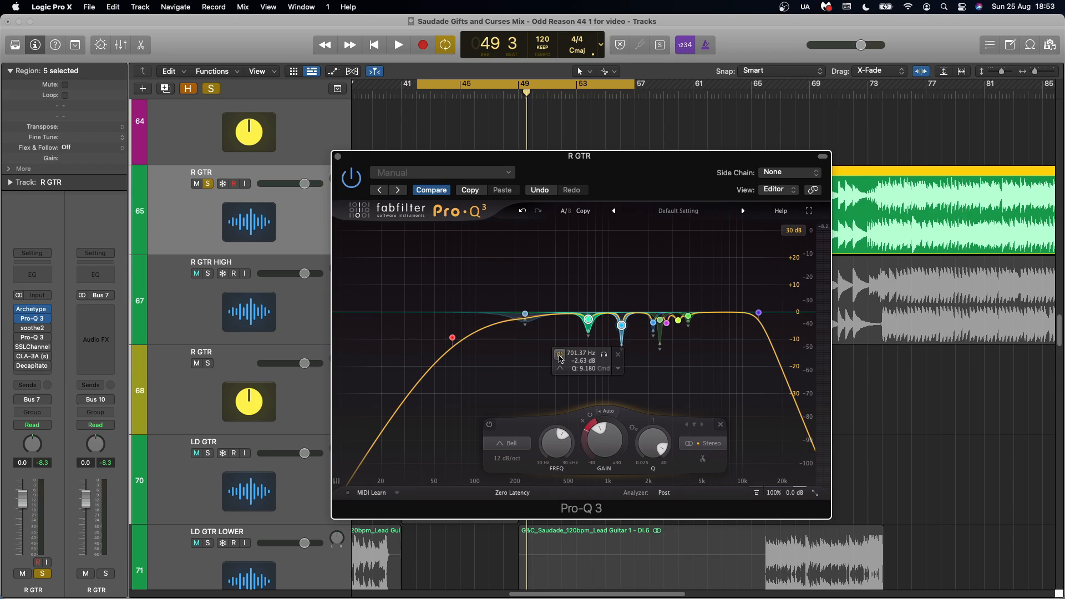
{"action": "mouse_move", "coordinate": [526, 316]}
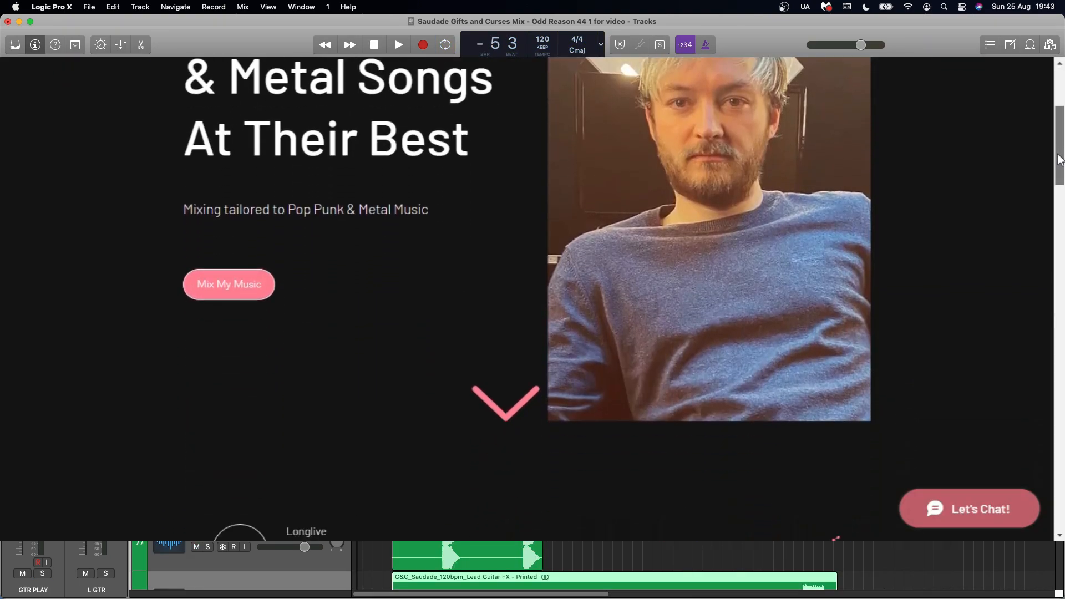
Go to the Mixing Enquiry form on the mixing service website and start writing the message about the music
{"action": "left_click_drag", "start_coordinate": [1060, 160], "coordinate": [1063, 390]}
{"action": "scroll", "coordinate": [915, 409], "scroll_direction": "down", "scroll_amount": 10}
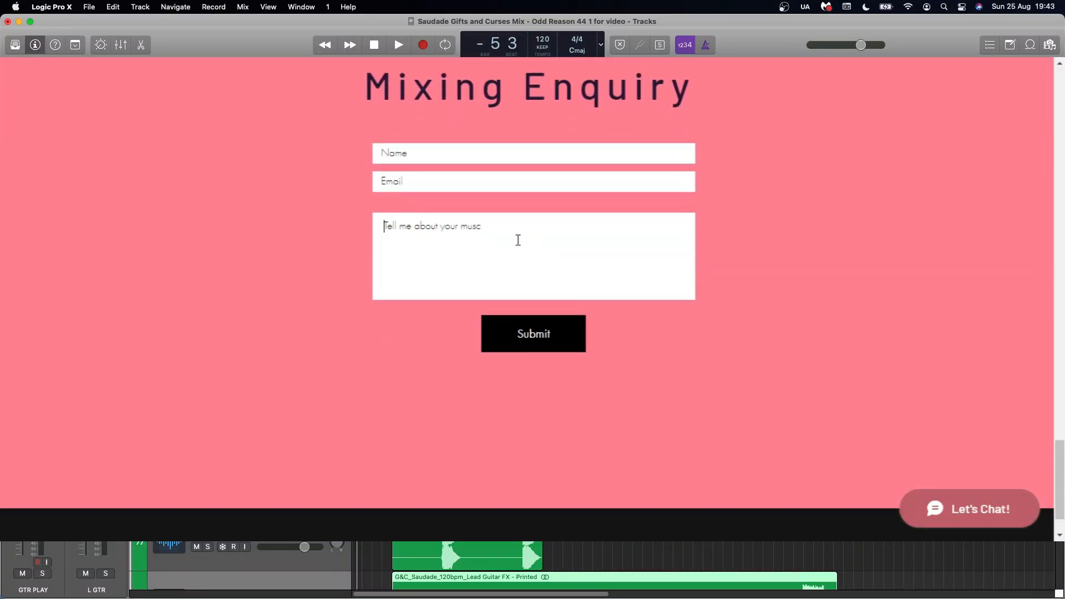
{"action": "left_click", "coordinate": [518, 239]}
{"action": "type", "text": "H"}
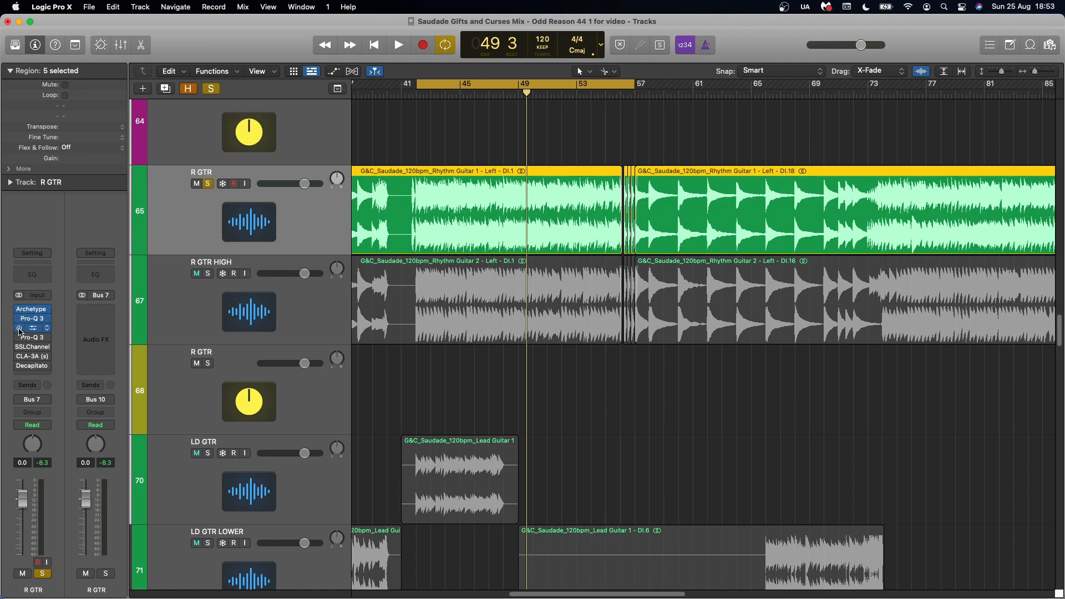
Enable soothe2 on the R GTR track and compare playback with it bypassed and active, leaving it active
{"action": "left_click", "coordinate": [32, 332]}
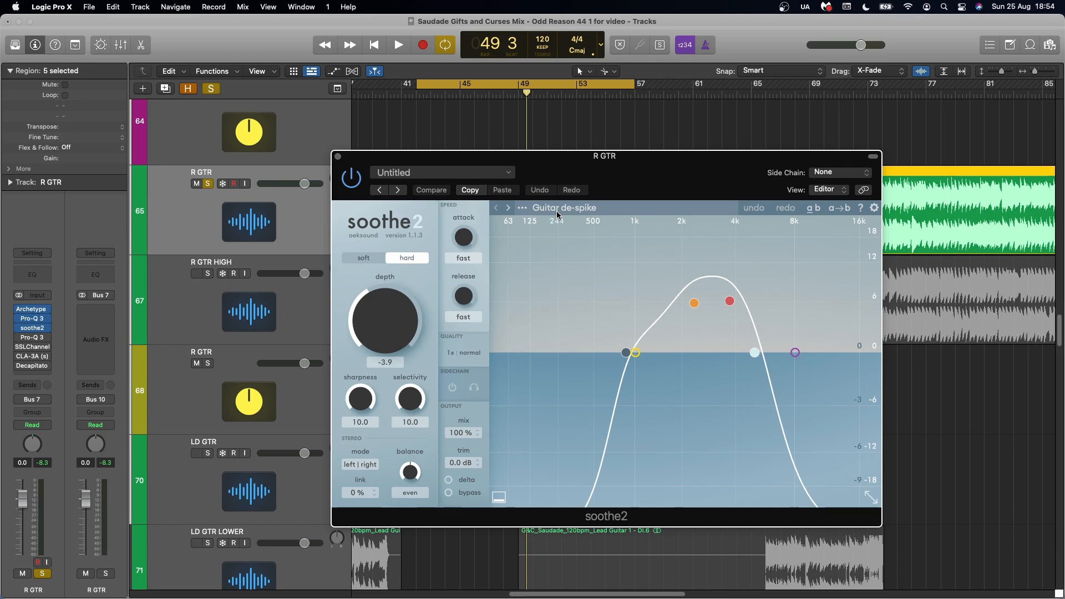
{"action": "key", "text": "space"}
{"action": "left_click", "coordinate": [449, 493]}
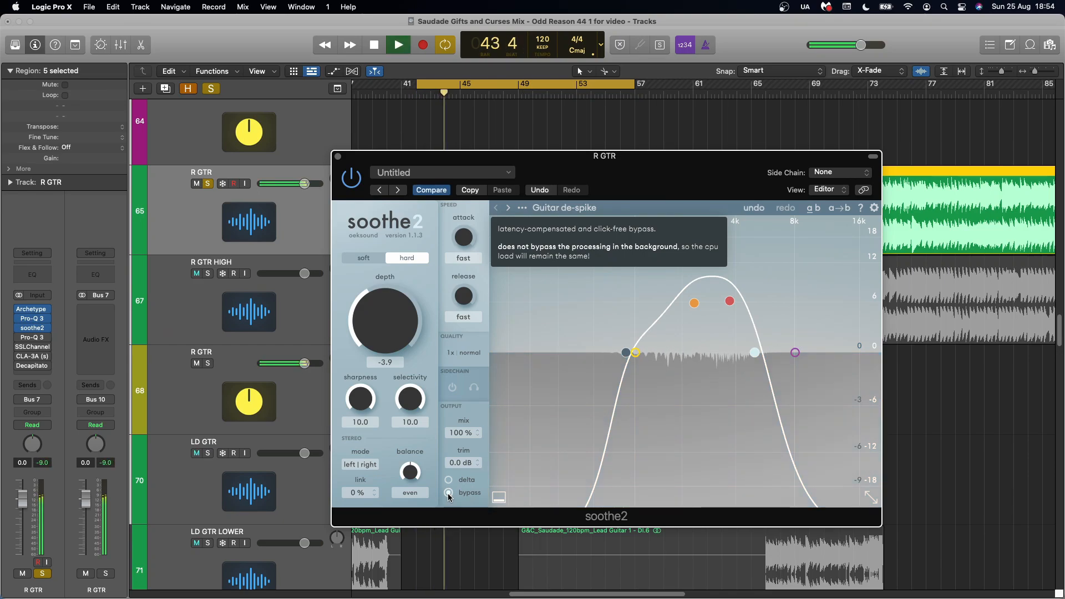
{"action": "left_click", "coordinate": [448, 493]}
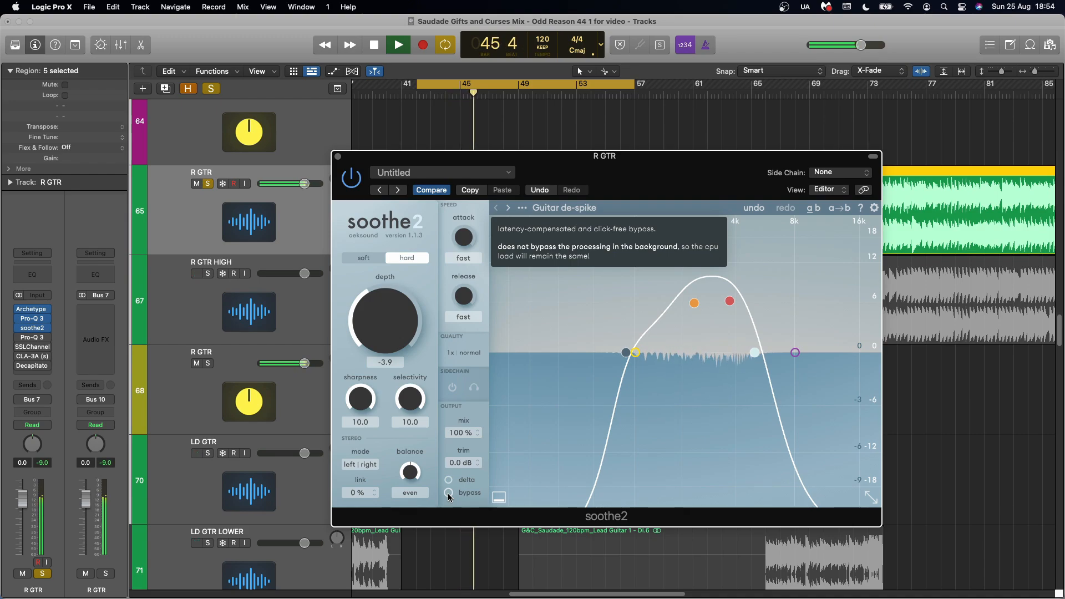
{"action": "left_click", "coordinate": [449, 493]}
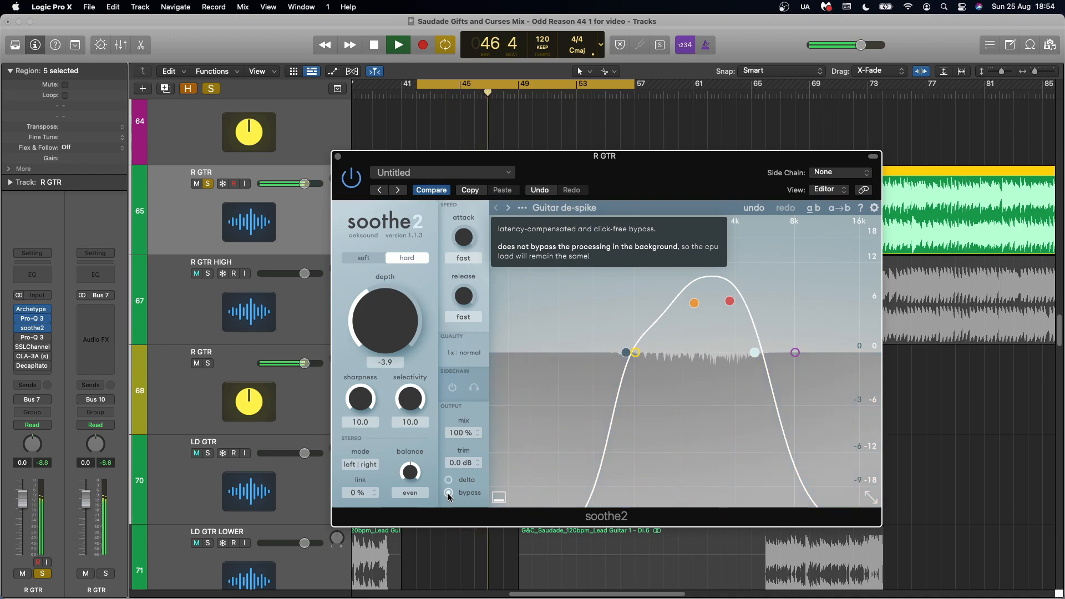
{"action": "left_click", "coordinate": [449, 493]}
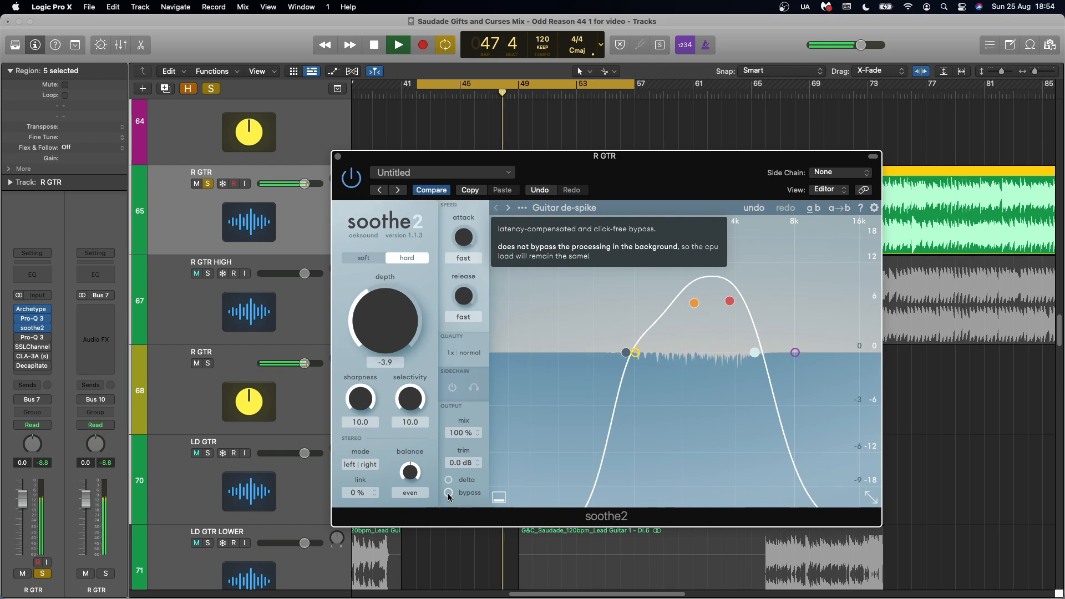
{"action": "key", "text": "space"}
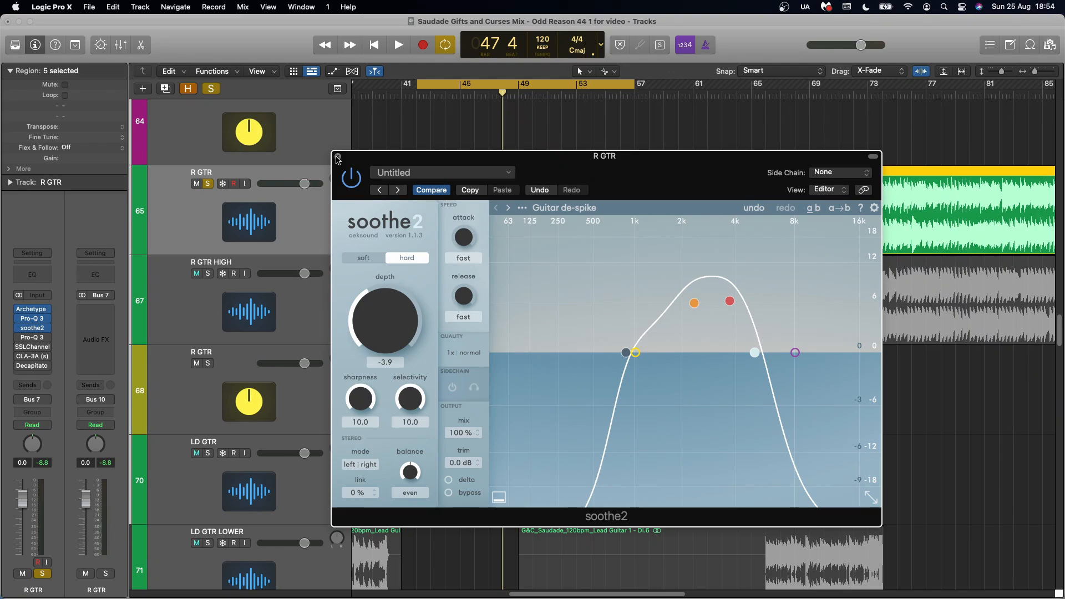
{"action": "left_click", "coordinate": [338, 160]}
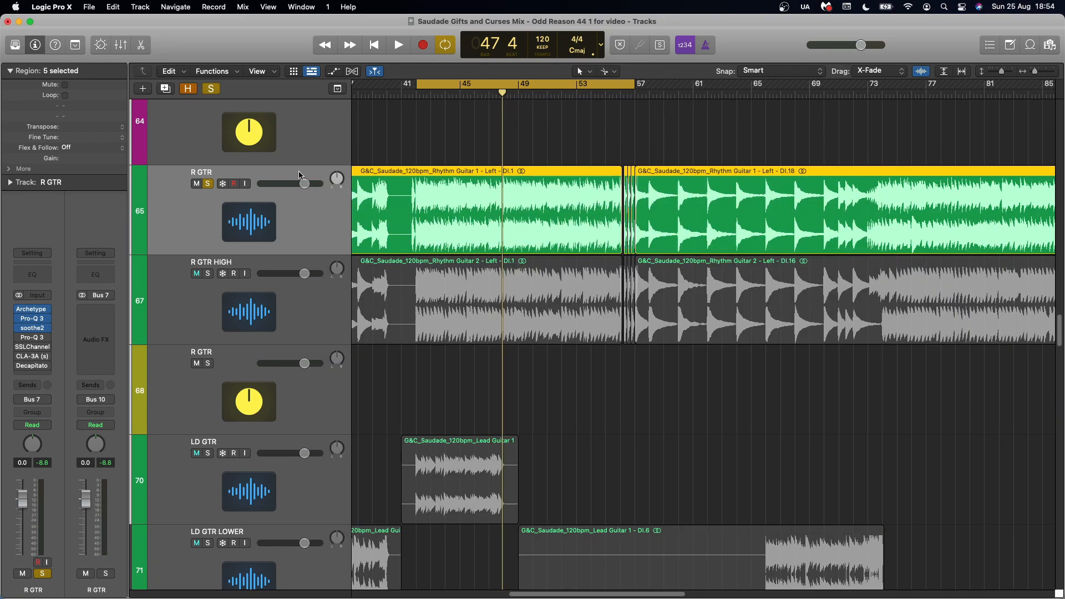
Enable the second Pro-Q 3 on R GTR and inspect its 2172.3 Hz cut
{"action": "left_click", "coordinate": [36, 339]}
{"action": "mouse_move", "coordinate": [646, 327]}
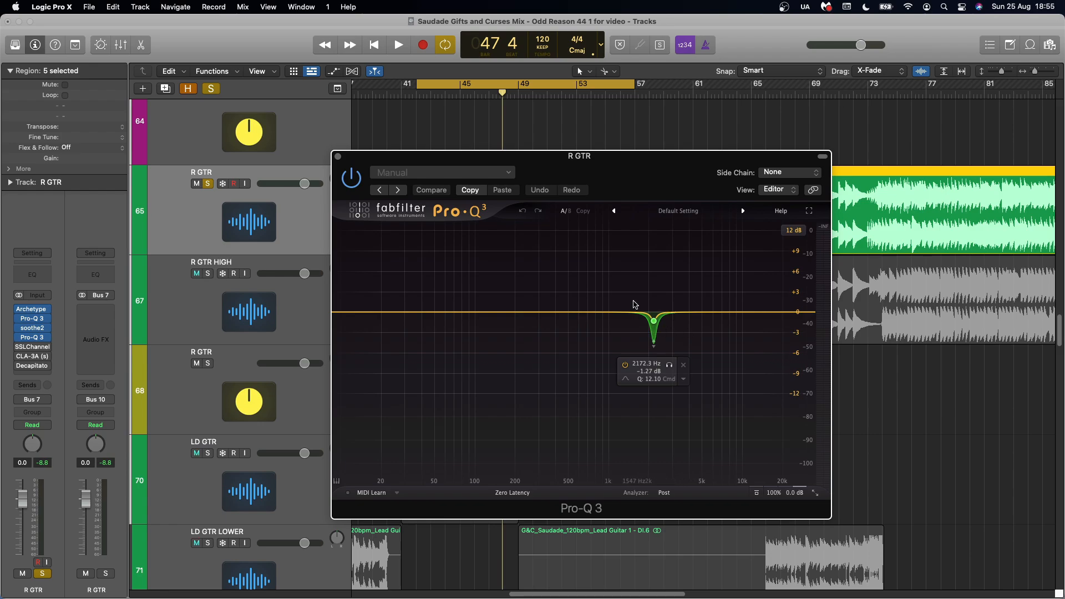
{"action": "left_click", "coordinate": [338, 156]}
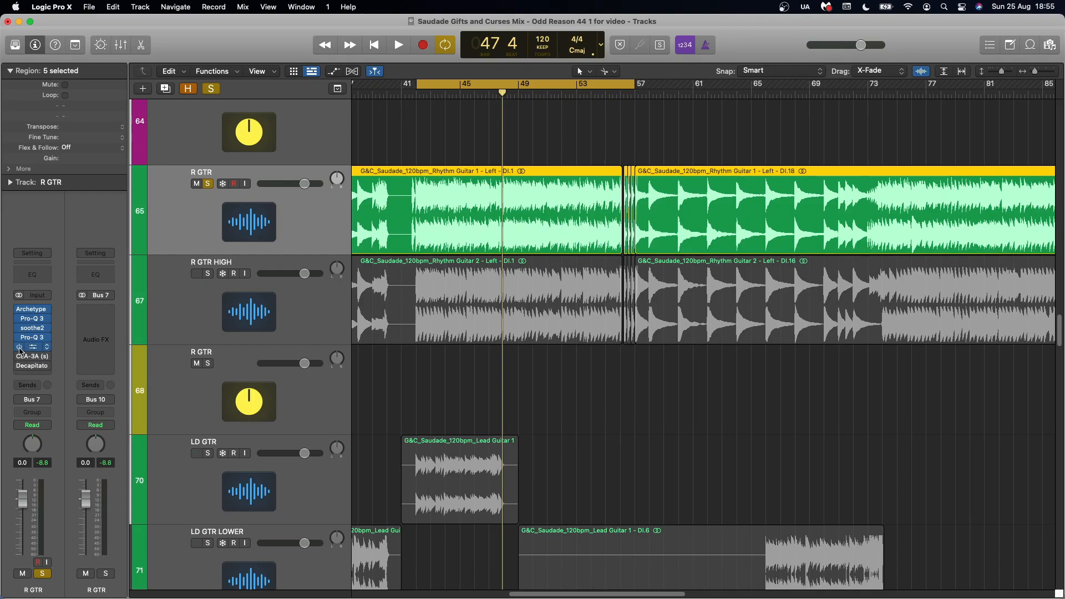
Enable SSLChannel on R GTR and inspect its high-frequency gain and high-pass filter settings
{"action": "left_click", "coordinate": [32, 349]}
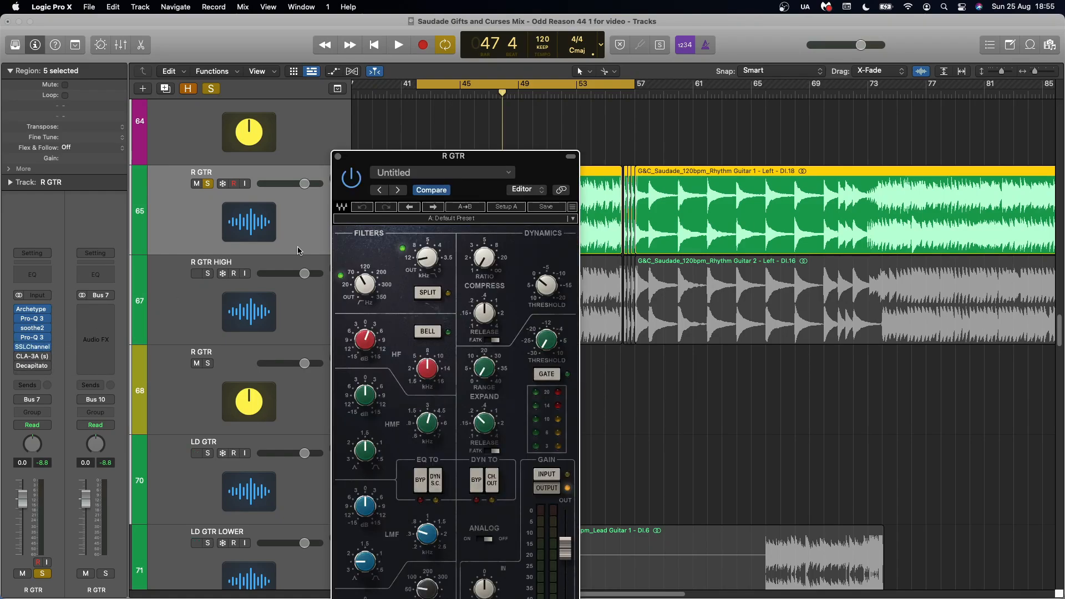
{"action": "left_click_drag", "start_coordinate": [537, 170], "coordinate": [610, 63]}
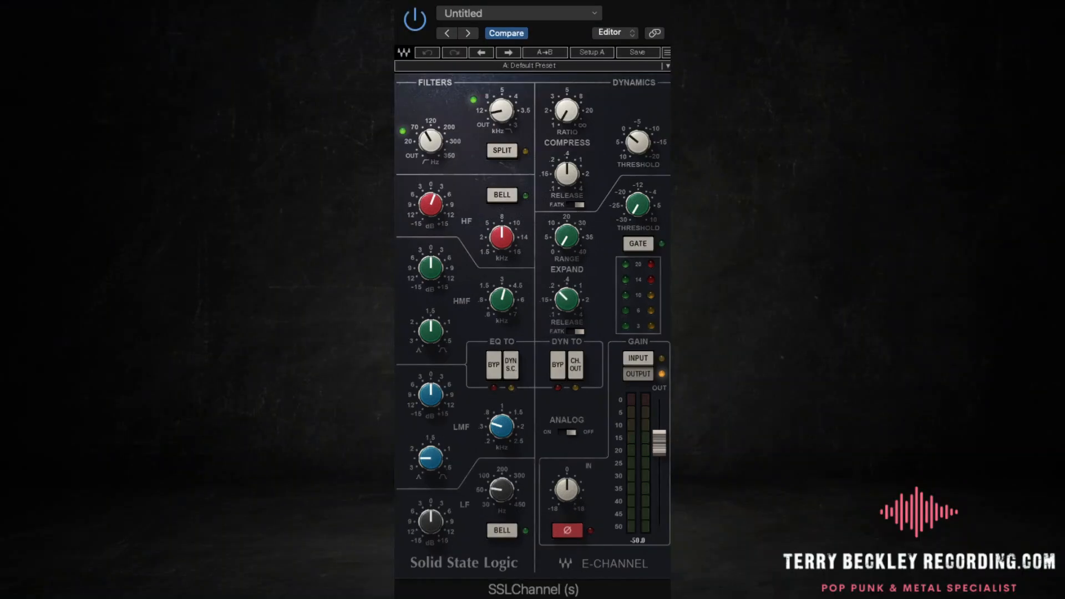
{"action": "left_click", "coordinate": [426, 213]}
{"action": "left_click", "coordinate": [427, 141]}
Compare the guitar during playback with the SSLChannel EQ bypassed and active, leaving the EQ active
{"action": "left_click", "coordinate": [498, 373]}
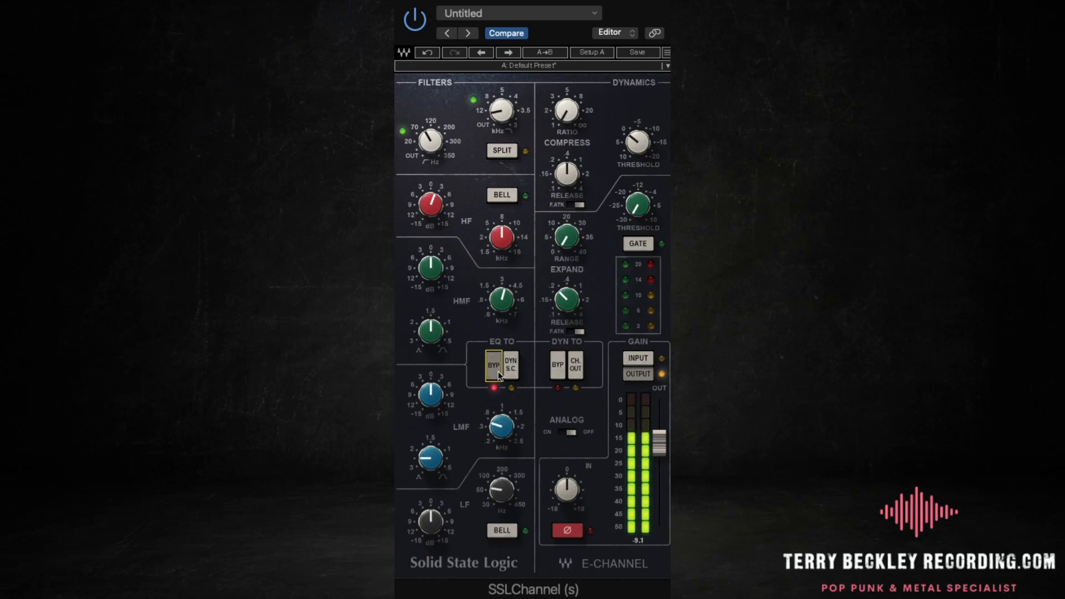
{"action": "left_click", "coordinate": [498, 373]}
{"action": "left_click", "coordinate": [498, 373]}
{"action": "left_click", "coordinate": [498, 374]}
{"action": "left_click", "coordinate": [498, 374]}
{"action": "left_click", "coordinate": [498, 374]}
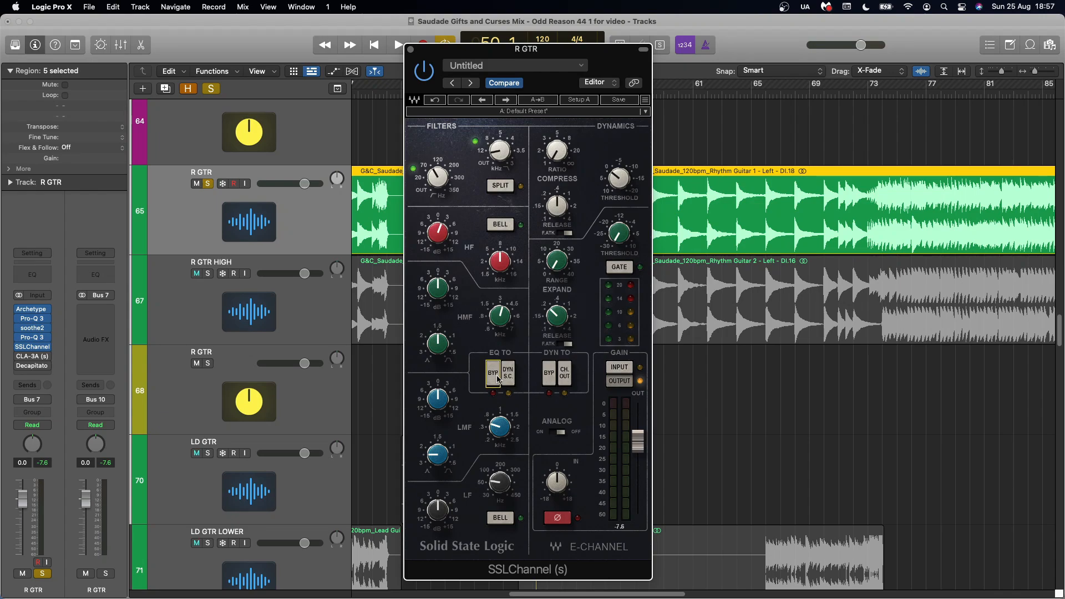
{"action": "left_click", "coordinate": [411, 51]}
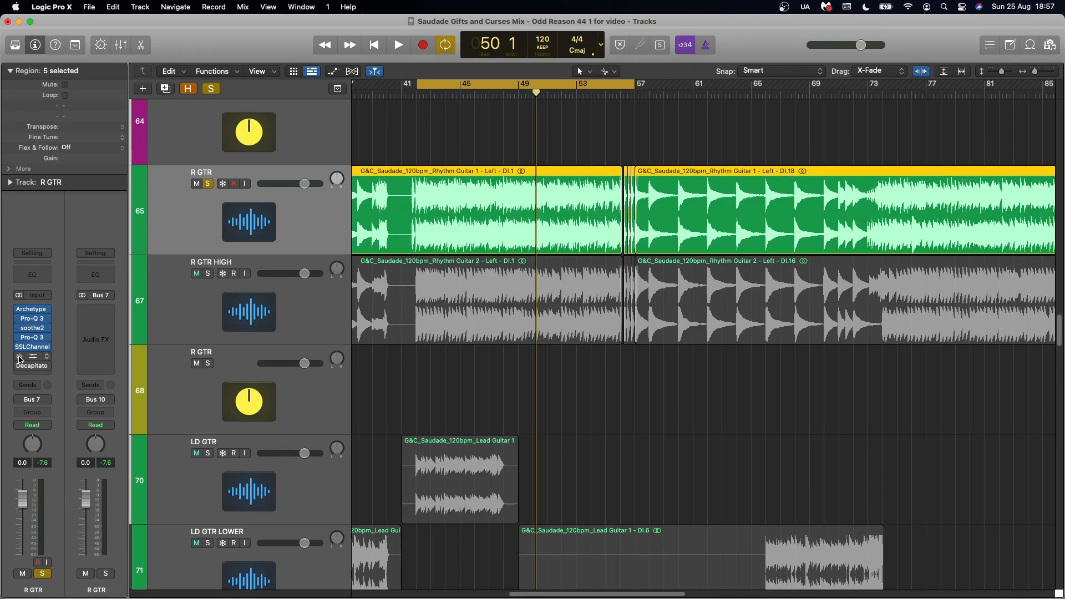
Enable the CLA-3A compressor on R GTR and play the guitar through it
{"action": "left_click", "coordinate": [33, 356]}
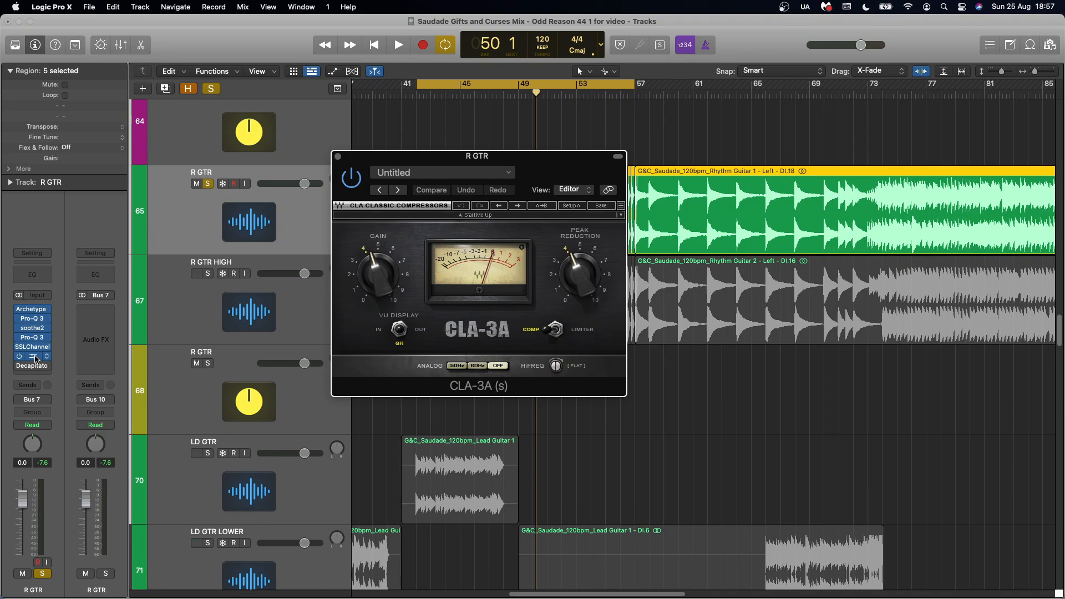
{"action": "key", "text": "space"}
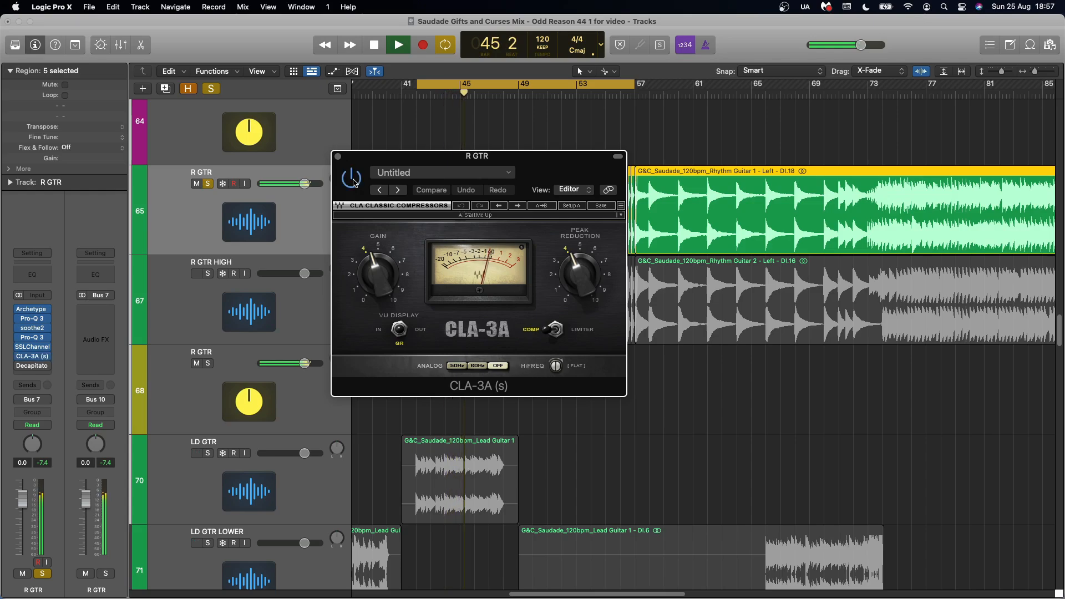
{"action": "key", "text": "space"}
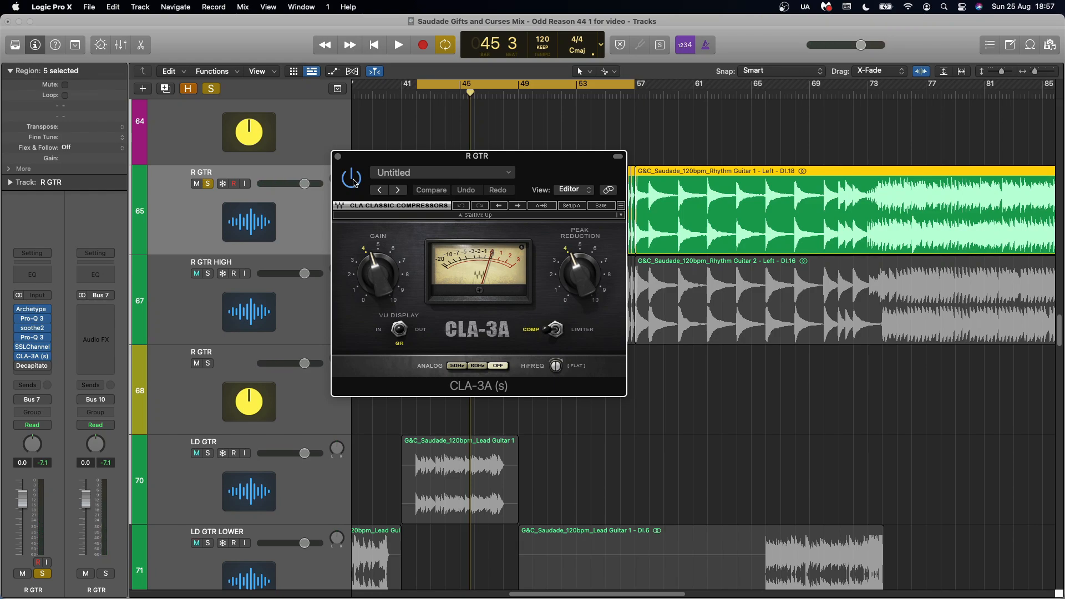
{"action": "key", "text": "super+w"}
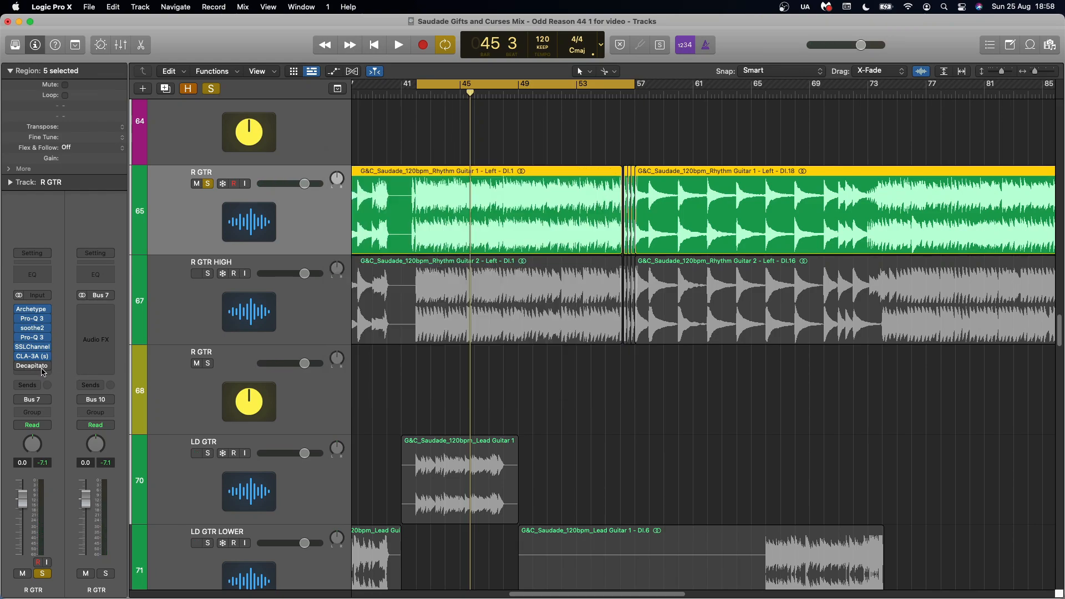
Enable Decapitator on R GTR and compare the guitar with it bypassed and active, leaving it active
{"action": "left_click", "coordinate": [32, 367]}
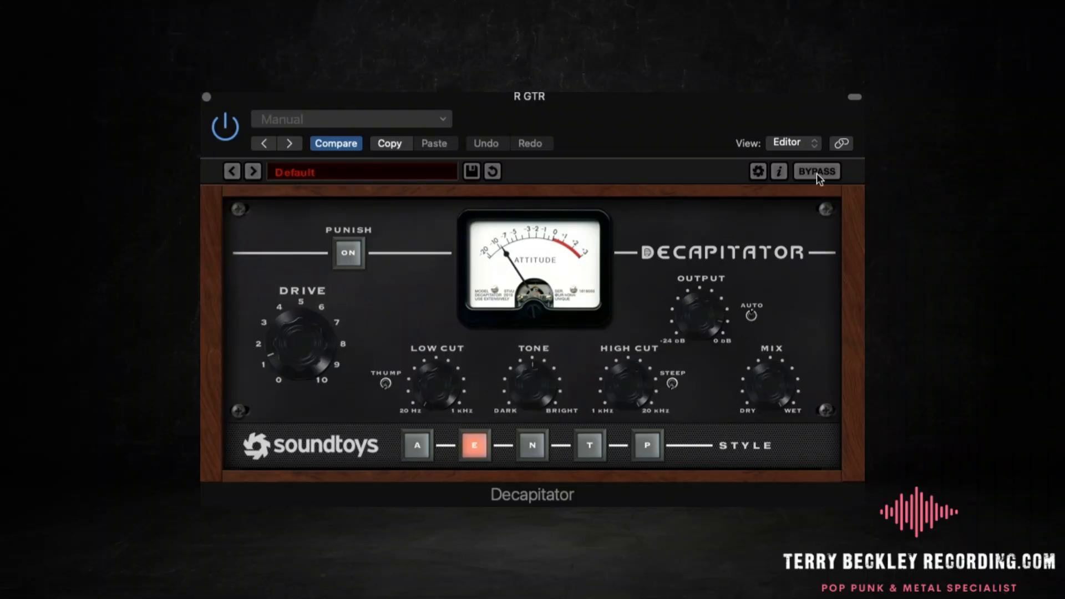
{"action": "left_click", "coordinate": [780, 212]}
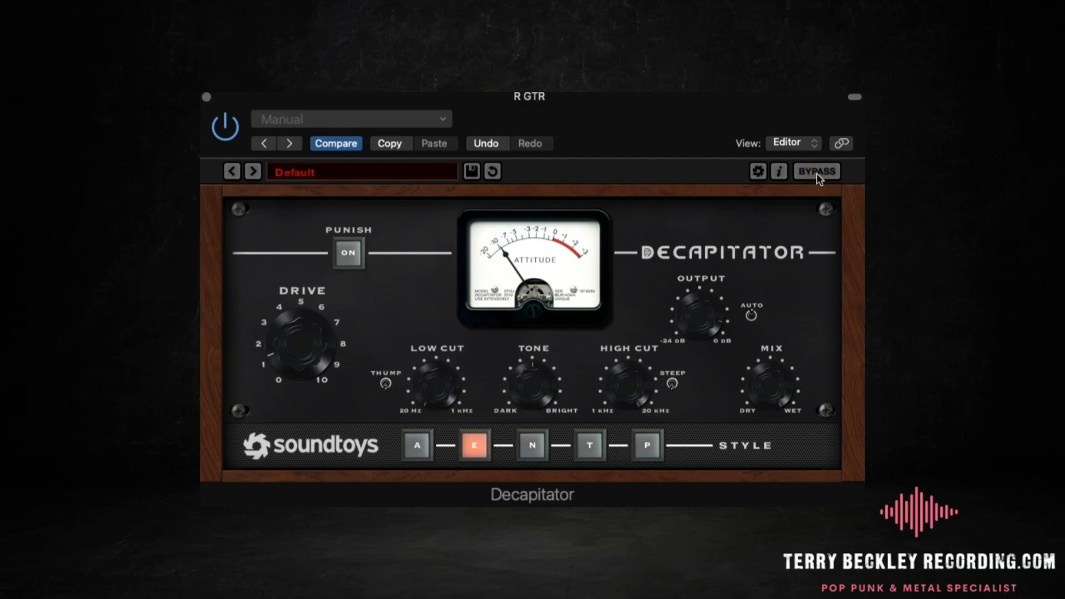
{"action": "left_click", "coordinate": [817, 171]}
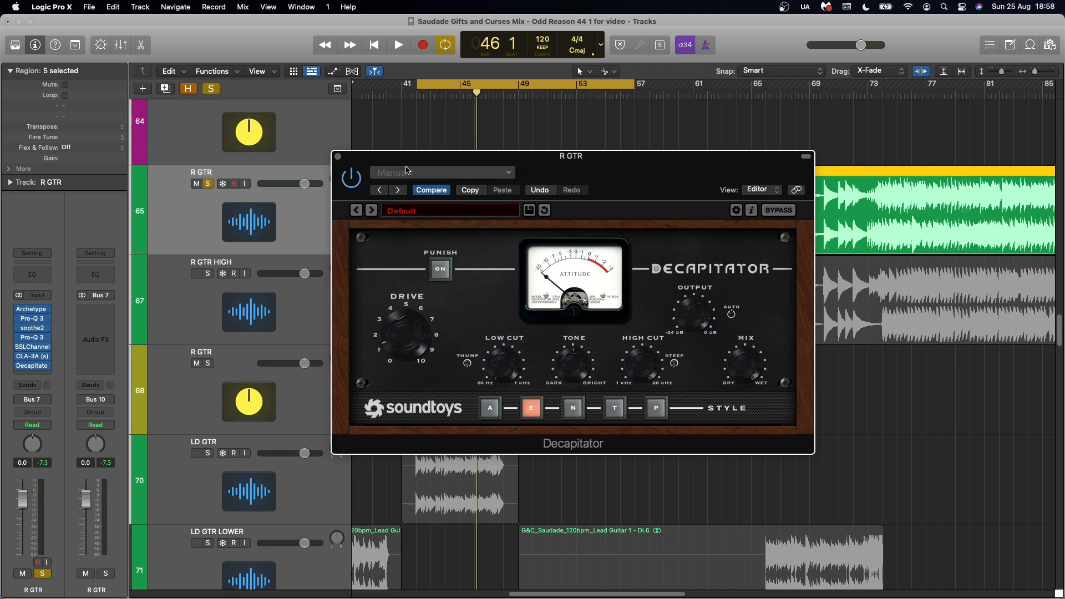
{"action": "left_click", "coordinate": [337, 156]}
Solo the R GTR HIGH track to audition it, and clear its solo
{"action": "left_click", "coordinate": [208, 273]}
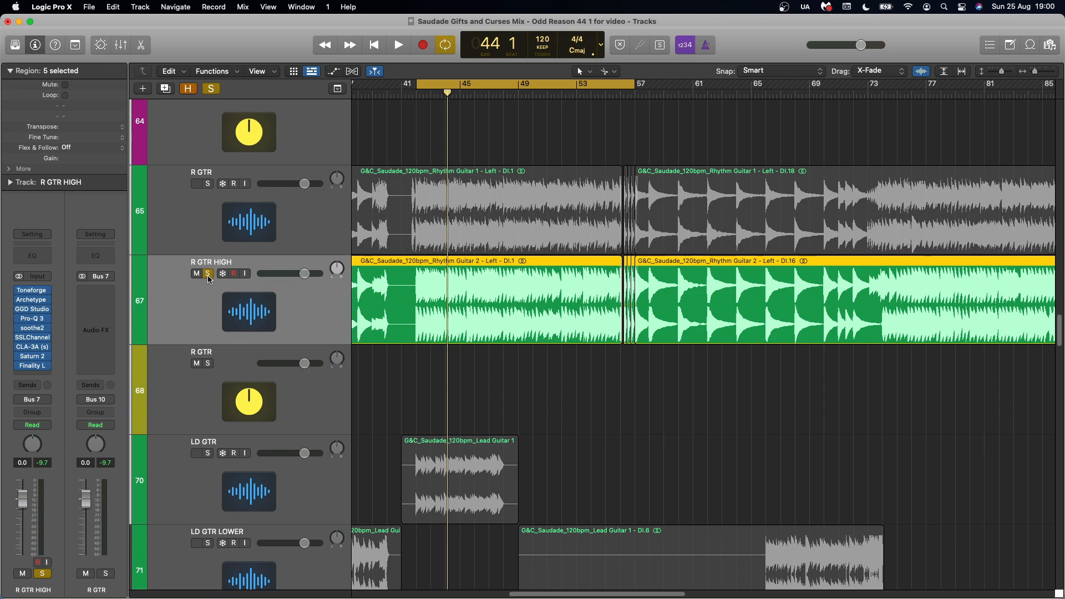
{"action": "left_click", "coordinate": [209, 275]}
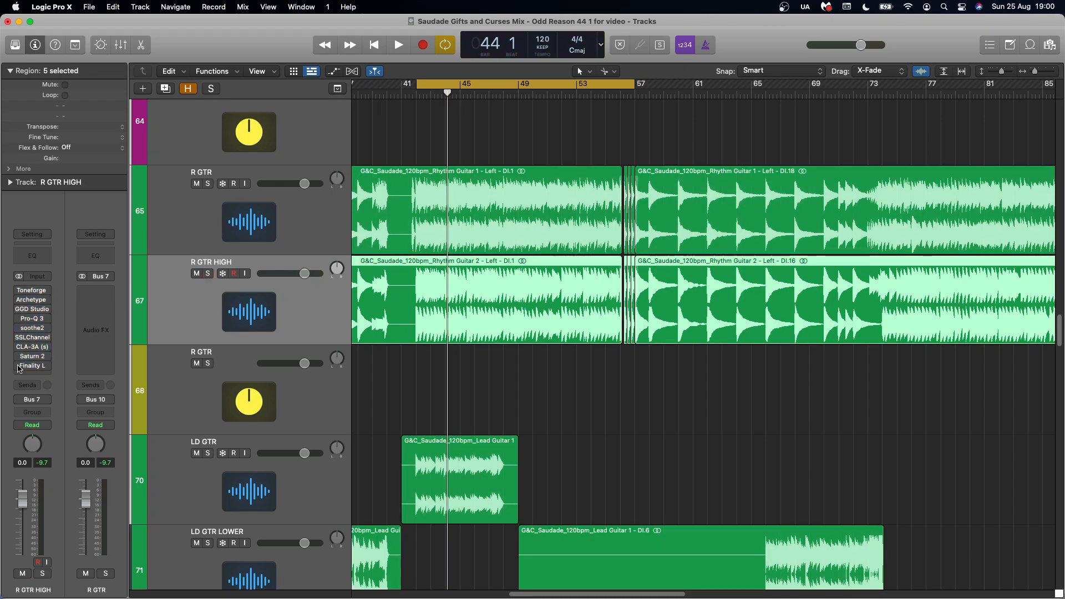
Enable only Toneforge DI Match on the R GTR HIGH track and show its plug-in window
{"action": "left_click", "coordinate": [20, 299]}
{"action": "left_click", "coordinate": [20, 298]}
{"action": "left_click", "coordinate": [20, 290]}
{"action": "left_click", "coordinate": [32, 293]}
{"action": "left_click_drag", "start_coordinate": [741, 167], "coordinate": [573, 102]}
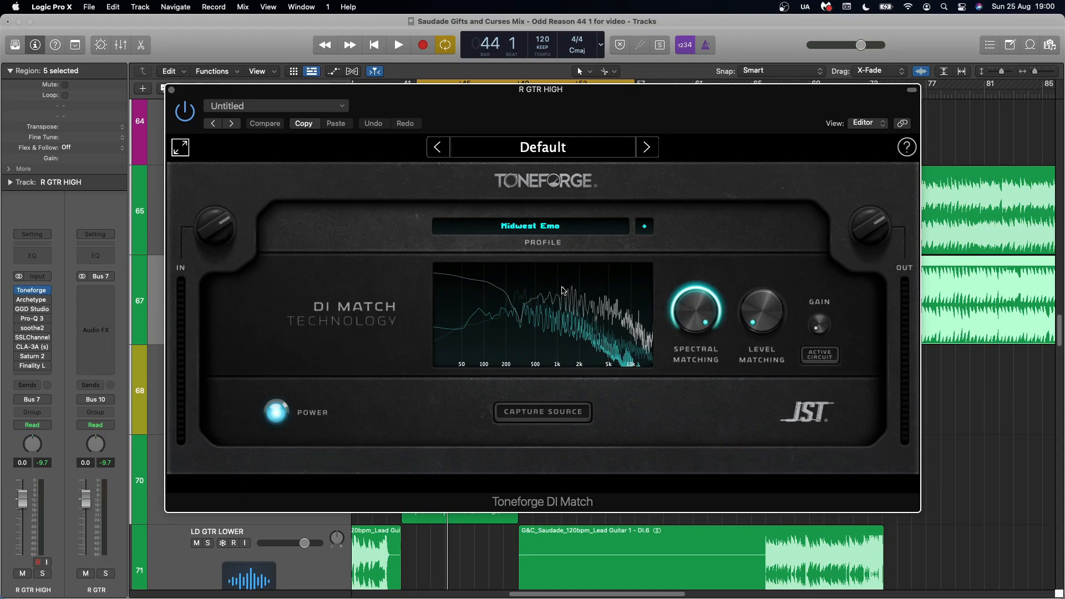
Browse the JST Collaborators profiles in DI Match, keeping the Midwest Emo profile
{"action": "left_click", "coordinate": [581, 229]}
{"action": "mouse_move", "coordinate": [588, 255]}
{"action": "mouse_move", "coordinate": [698, 364]}
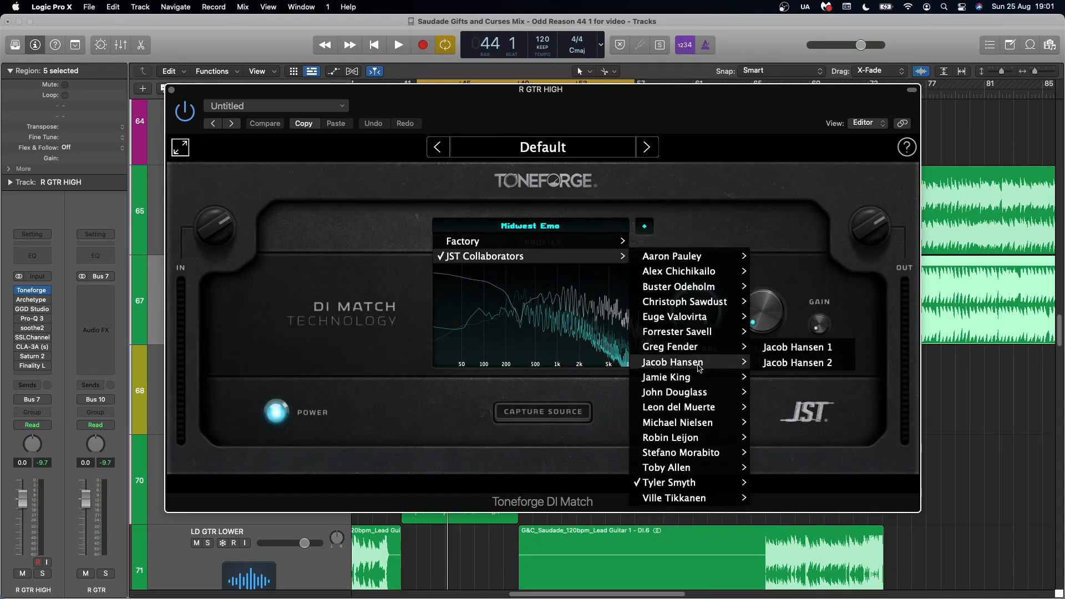
{"action": "left_click", "coordinate": [727, 200]}
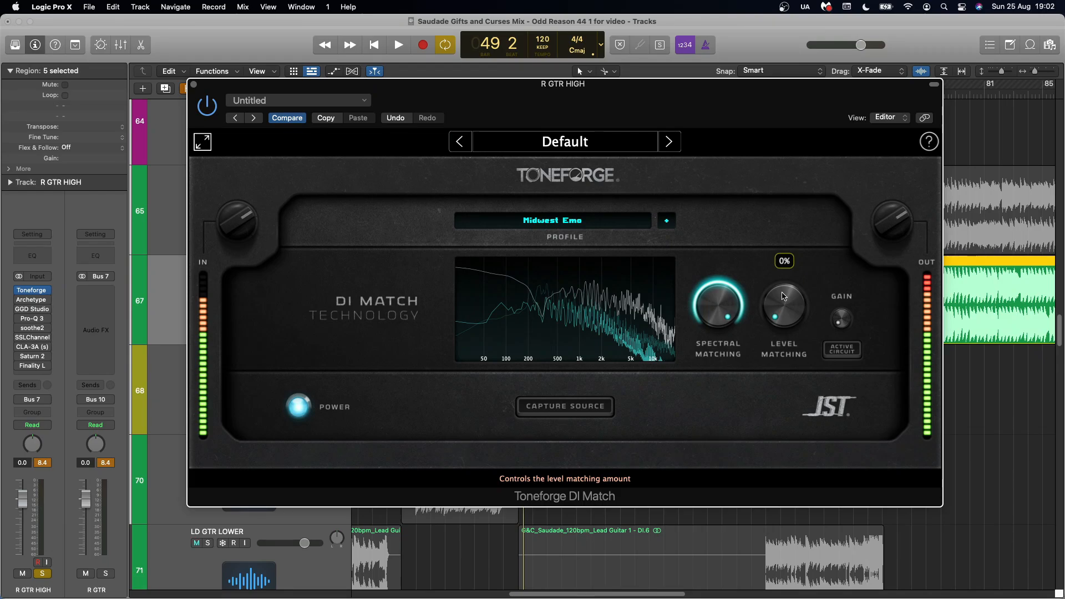
Turn Level Matching fully up and compare playback with the DI Match processor off and on
{"action": "left_click_drag", "start_coordinate": [782, 306], "coordinate": [785, 275]}
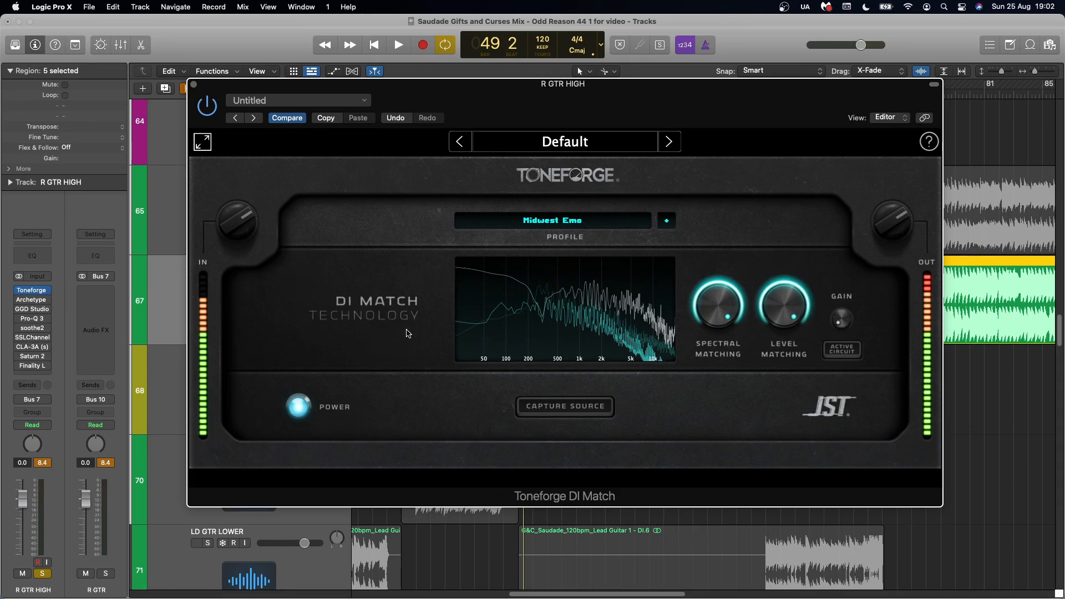
{"action": "key", "text": "space"}
{"action": "left_click", "coordinate": [299, 409]}
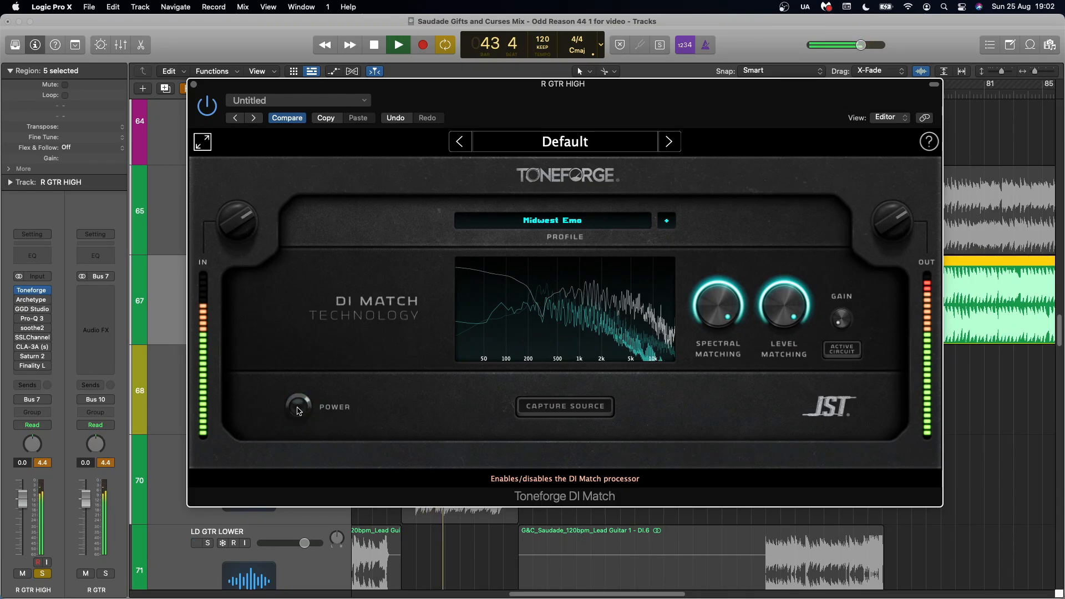
{"action": "left_click", "coordinate": [298, 410]}
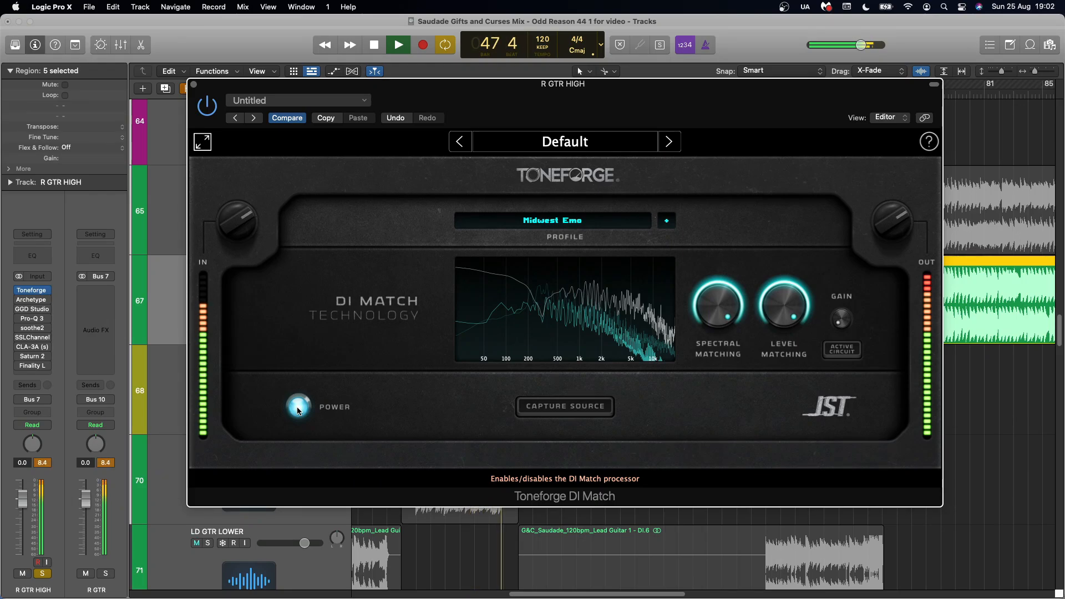
{"action": "key", "text": "space"}
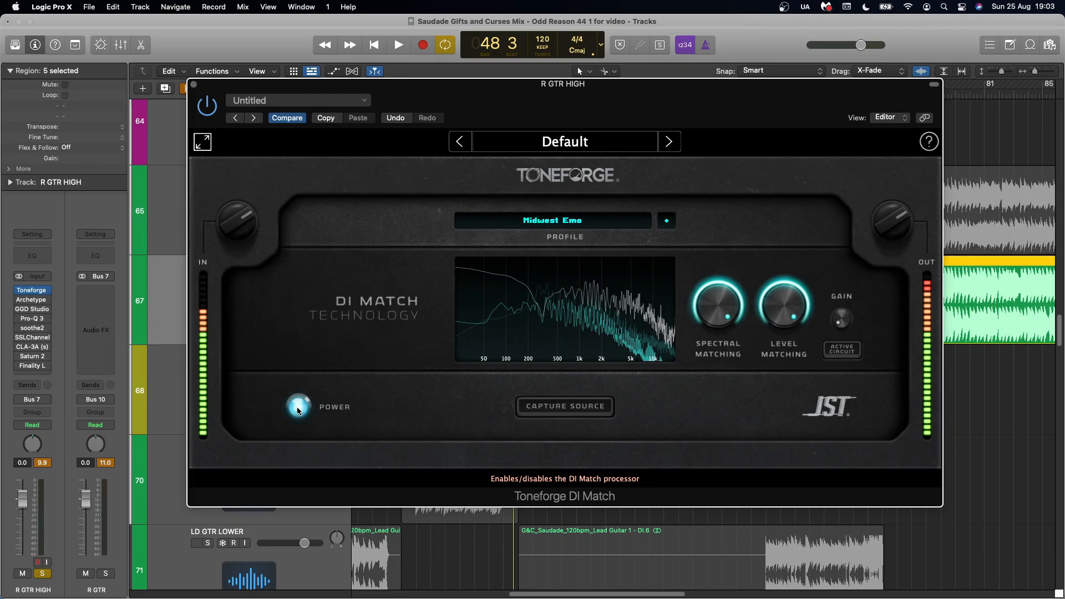
Switch the DI Match processor off and reset Level Matching to 0%
{"action": "left_click", "coordinate": [298, 410]}
{"action": "left_click", "coordinate": [784, 306]}
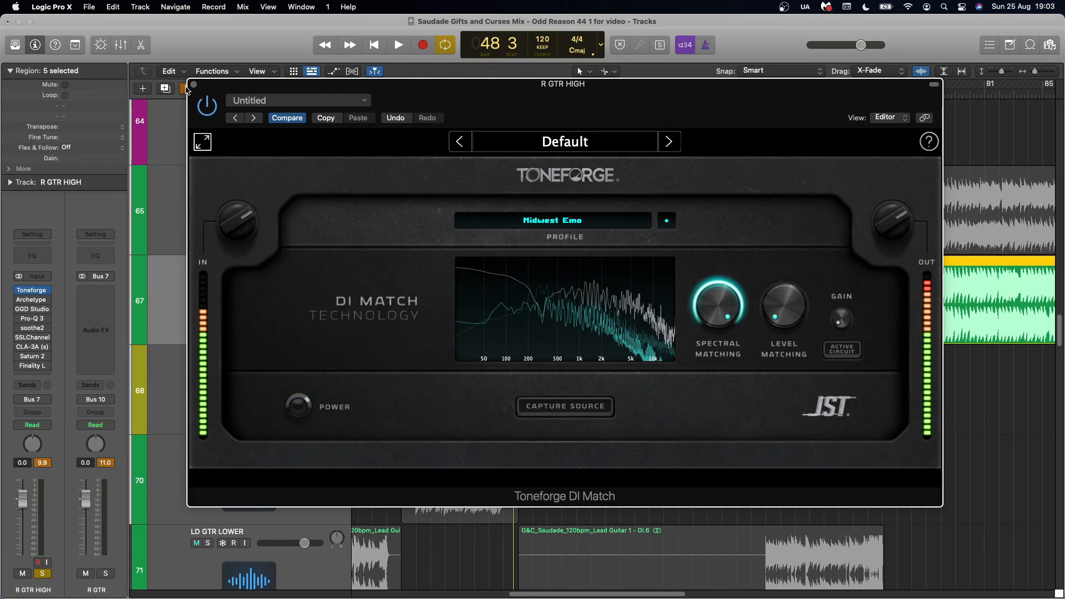
Close DI Match, enable Archetype Nolly on the R GTR HIGH track and show its plug-in window
{"action": "left_click", "coordinate": [193, 85]}
{"action": "left_click", "coordinate": [31, 300]}
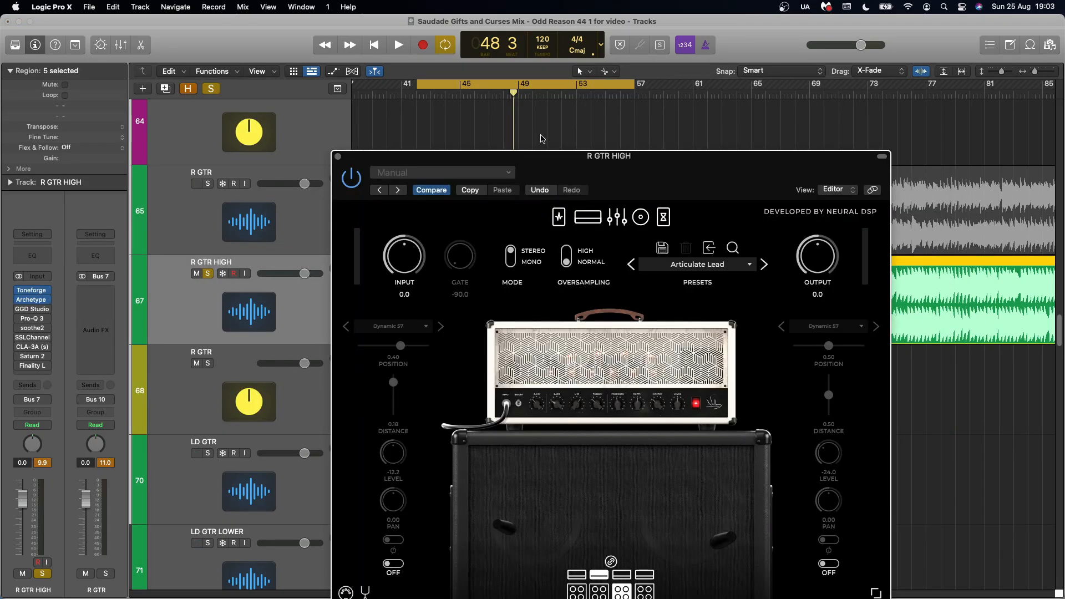
{"action": "left_click_drag", "start_coordinate": [634, 173], "coordinate": [548, 75]}
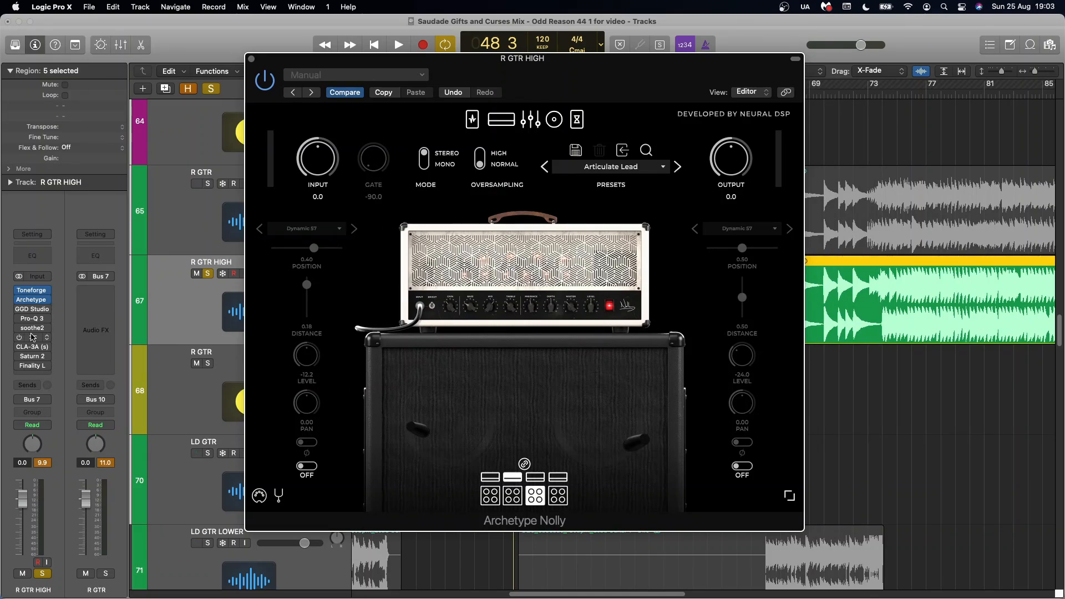
Enable GGD Studio Cabs Cali on R GTR HIGH, view its cab and microphone setup, and close its window
{"action": "left_click", "coordinate": [19, 310]}
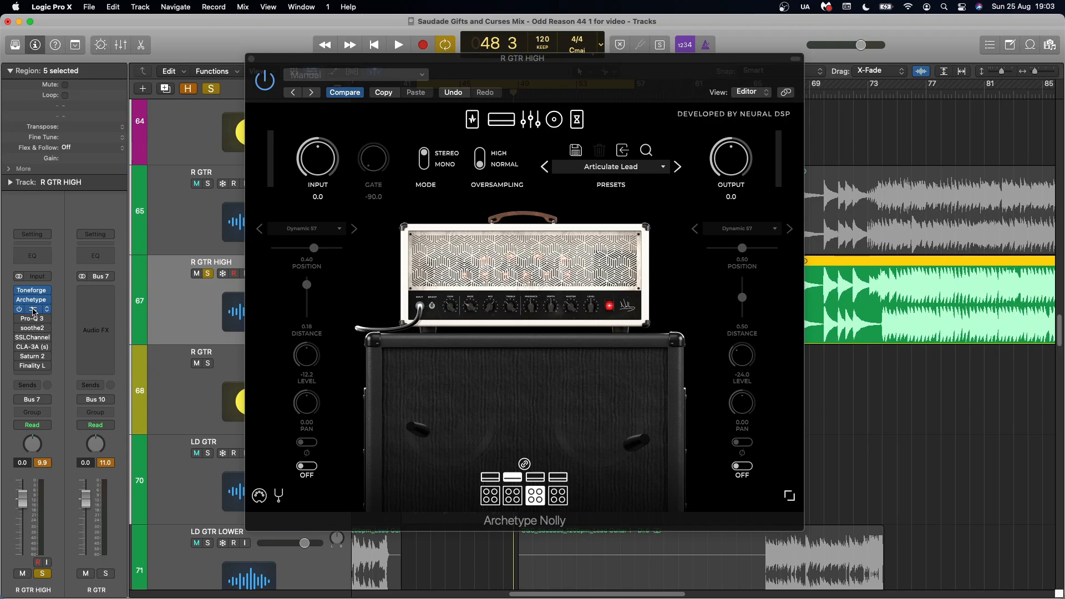
{"action": "left_click", "coordinate": [33, 311]}
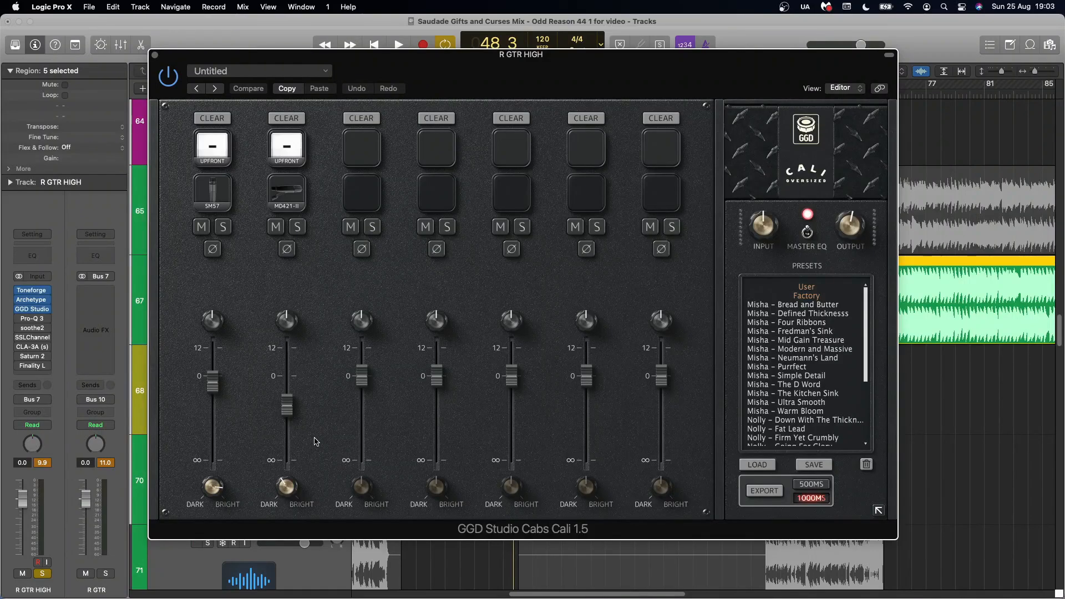
{"action": "left_click", "coordinate": [155, 55]}
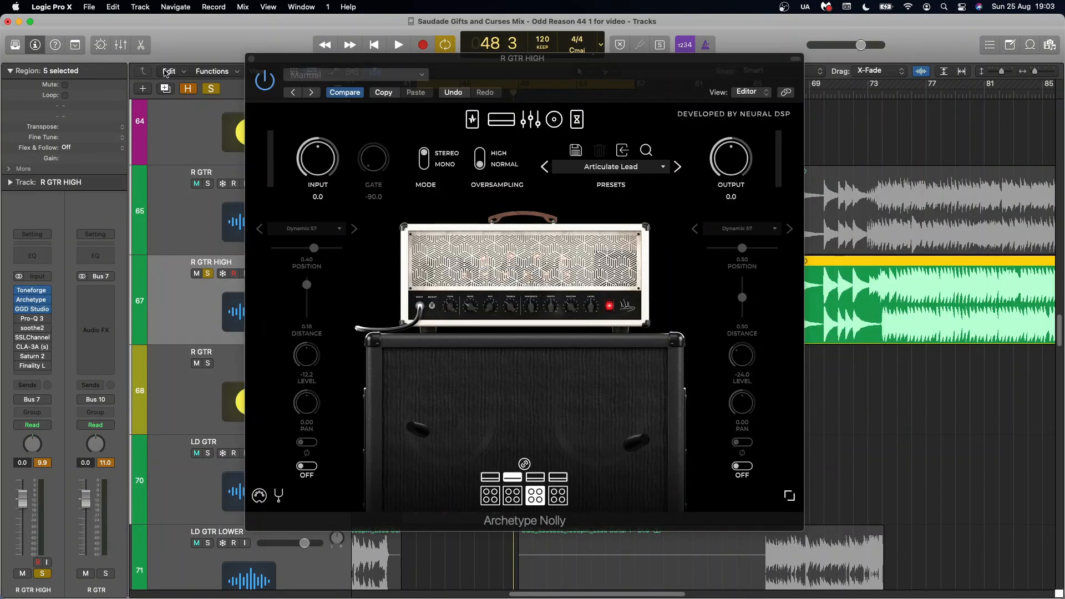
View Archetype Nolly's pedals and amp head, then set its Input to -5.5 and play back the guitar
{"action": "left_click", "coordinate": [472, 119]}
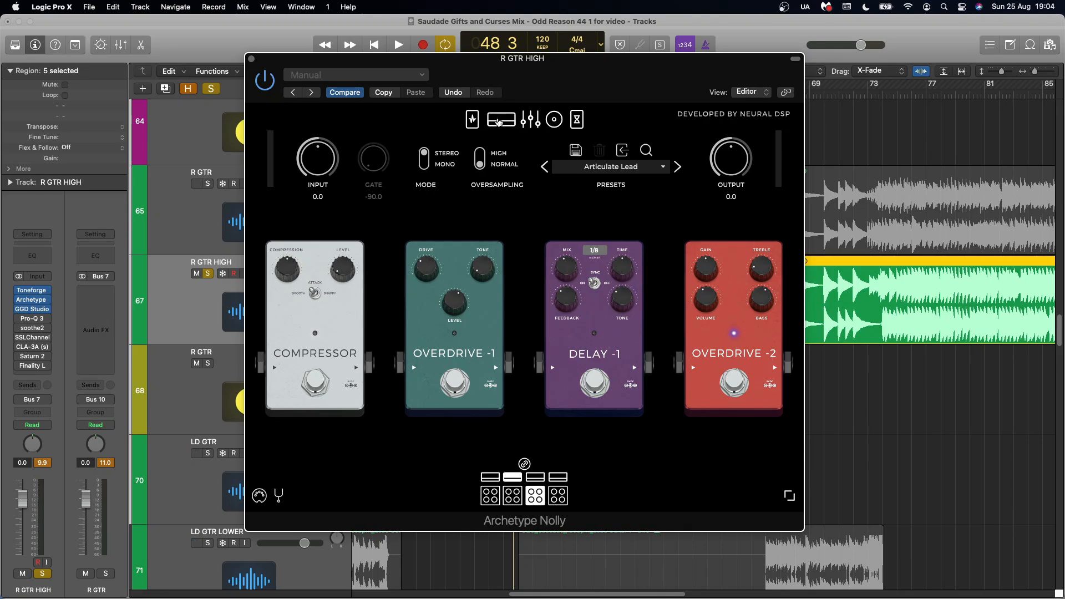
{"action": "left_click", "coordinate": [501, 118]}
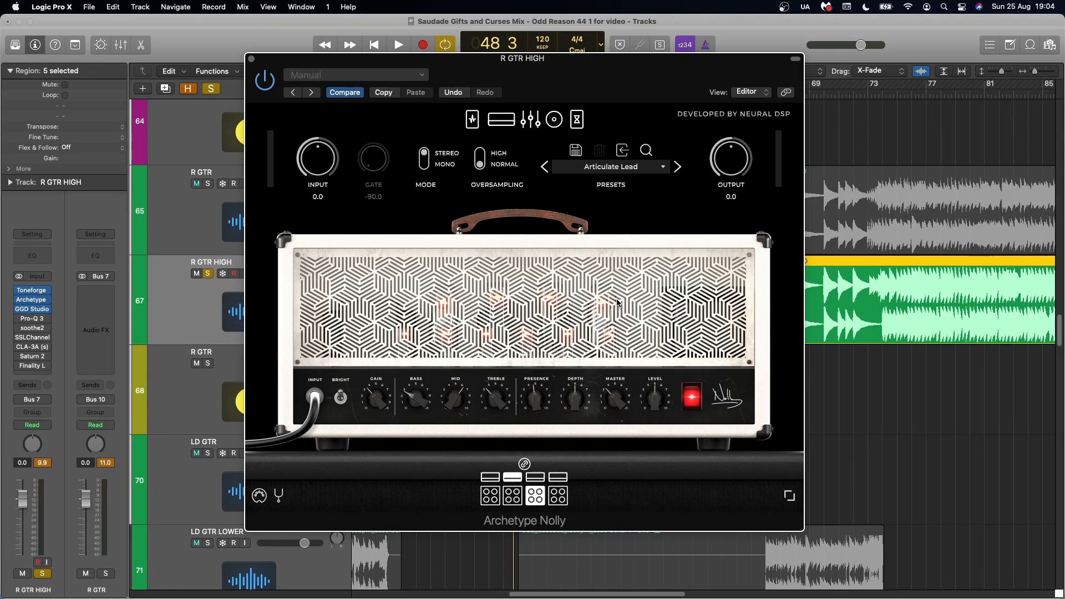
{"action": "left_click_drag", "start_coordinate": [318, 162], "coordinate": [313, 176]}
{"action": "key", "text": "space"}
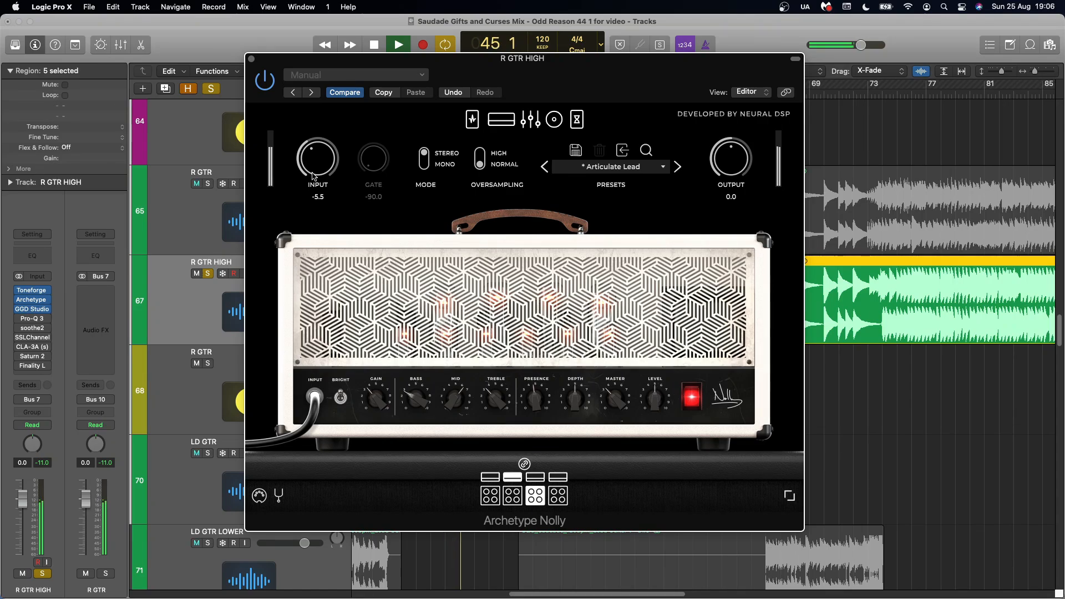
{"action": "key", "text": "space"}
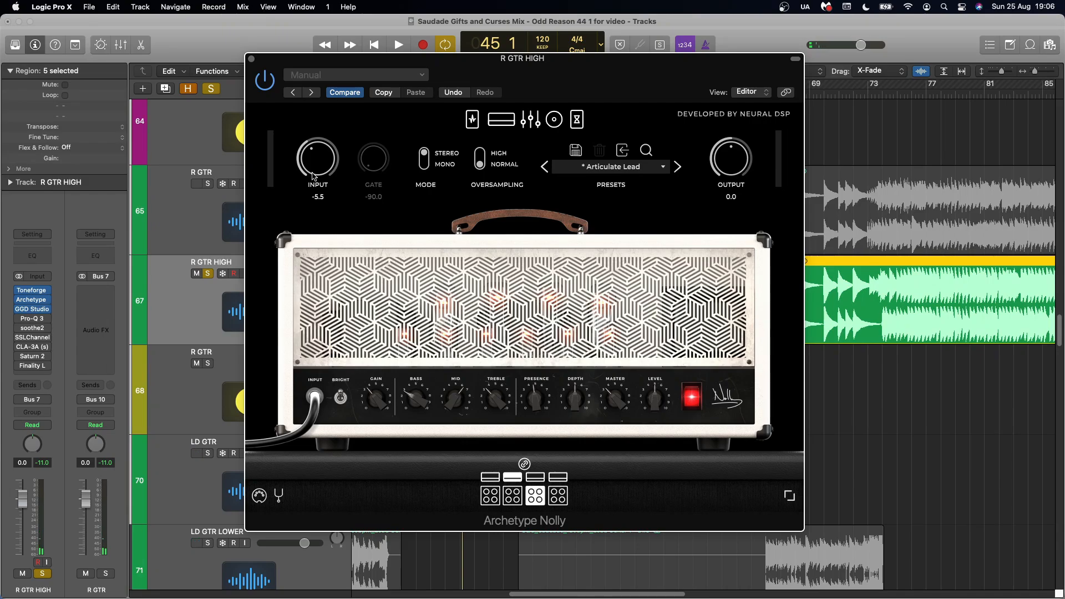
Close Archetype Nolly, enable Pro-Q 3 on R GTR HIGH and inspect its EQ bands
{"action": "left_click", "coordinate": [252, 58]}
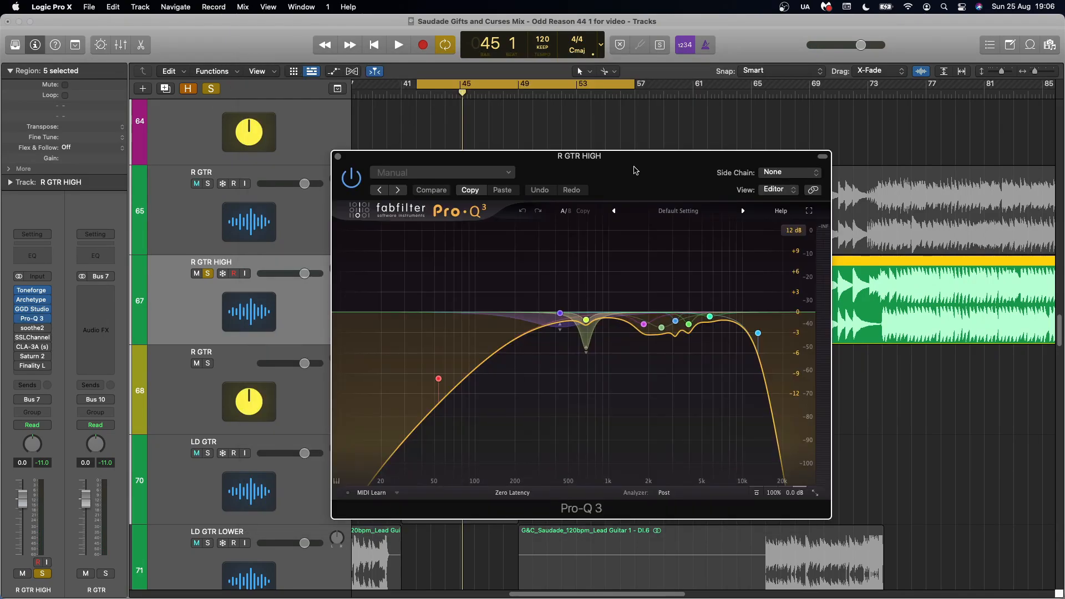
{"action": "left_click_drag", "start_coordinate": [635, 171], "coordinate": [528, 167]}
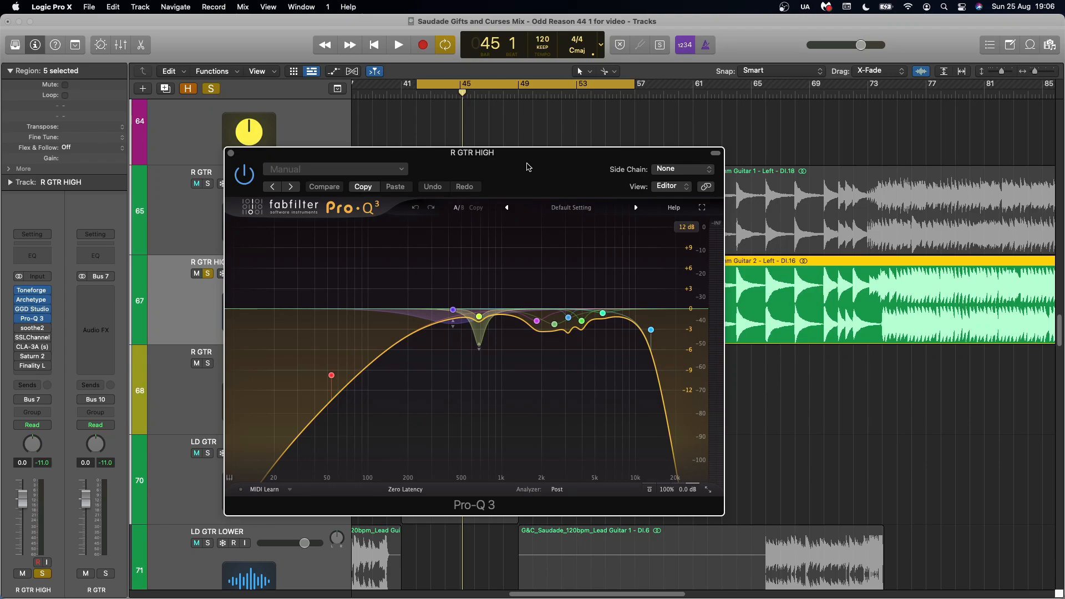
{"action": "mouse_move", "coordinate": [482, 327]}
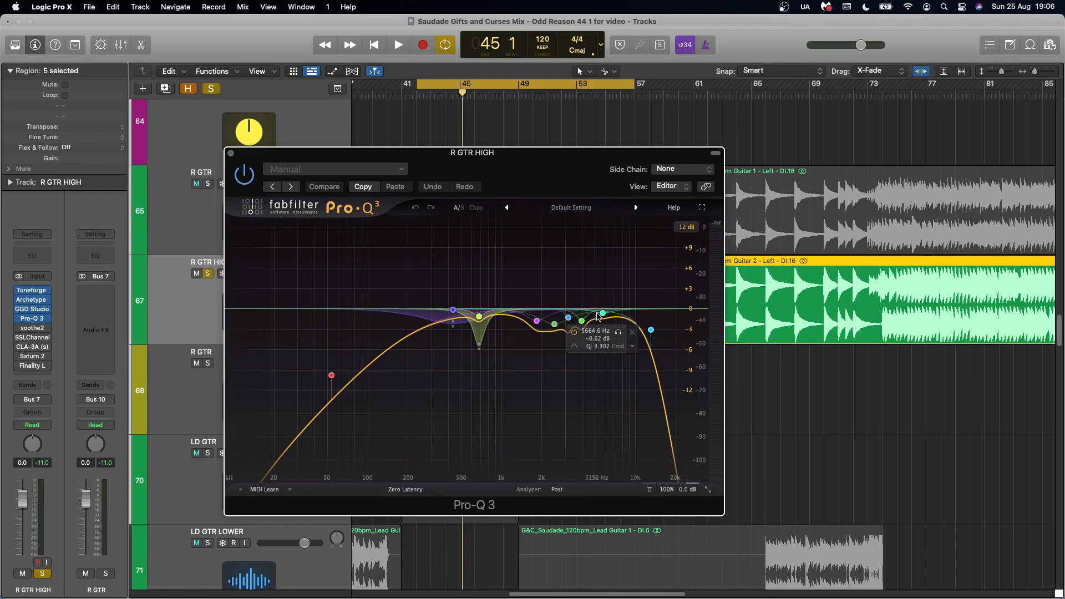
{"action": "mouse_move", "coordinate": [545, 326]}
{"action": "mouse_move", "coordinate": [582, 320]}
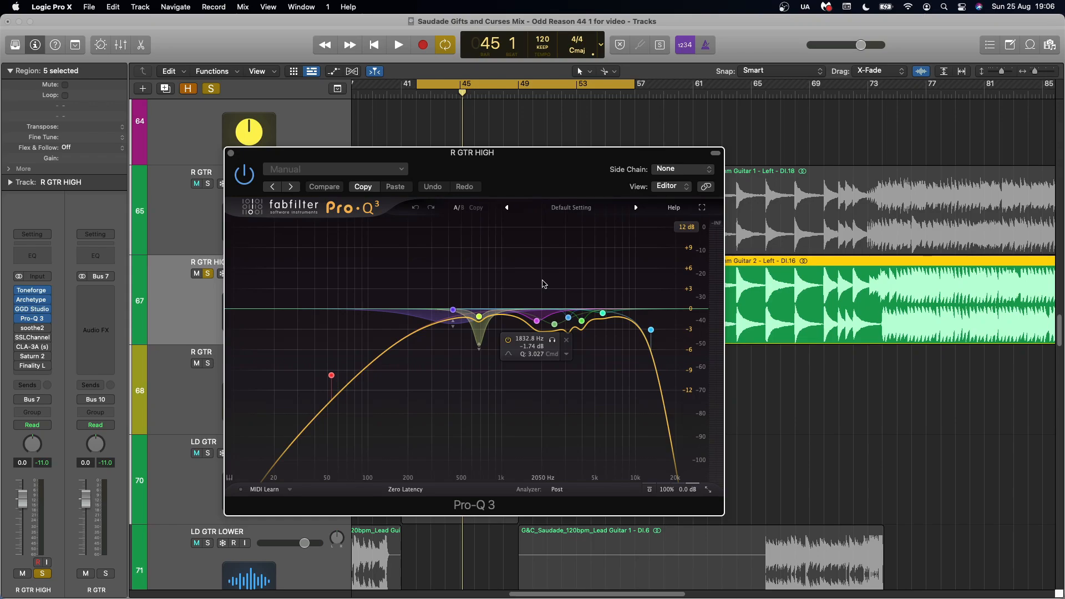
Compare playback of R GTR HIGH with Pro-Q 3 bypassed and active
{"action": "key", "text": "space"}
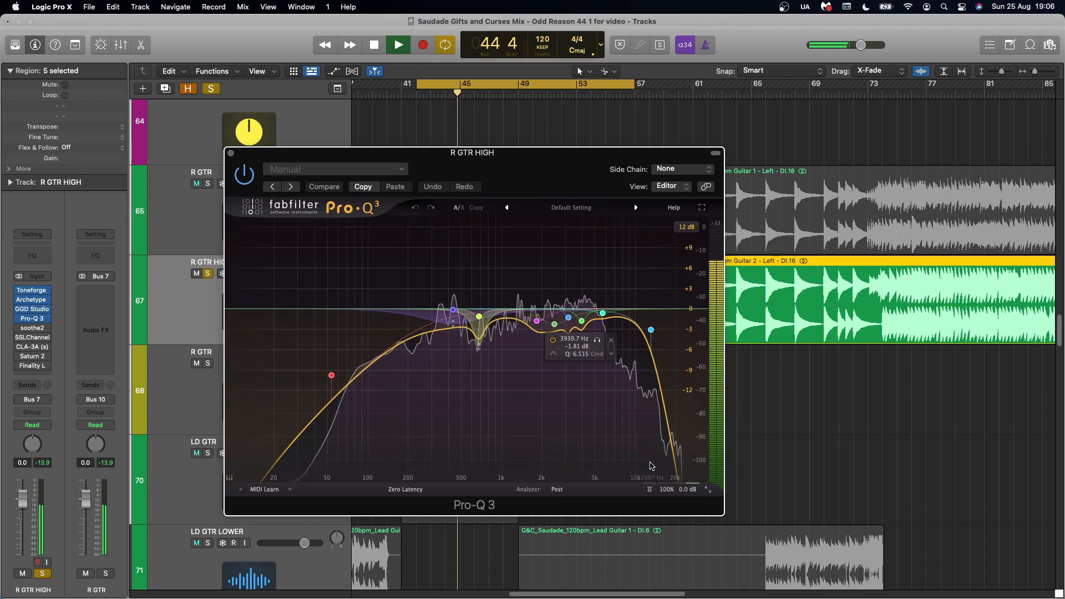
{"action": "left_click", "coordinate": [650, 490]}
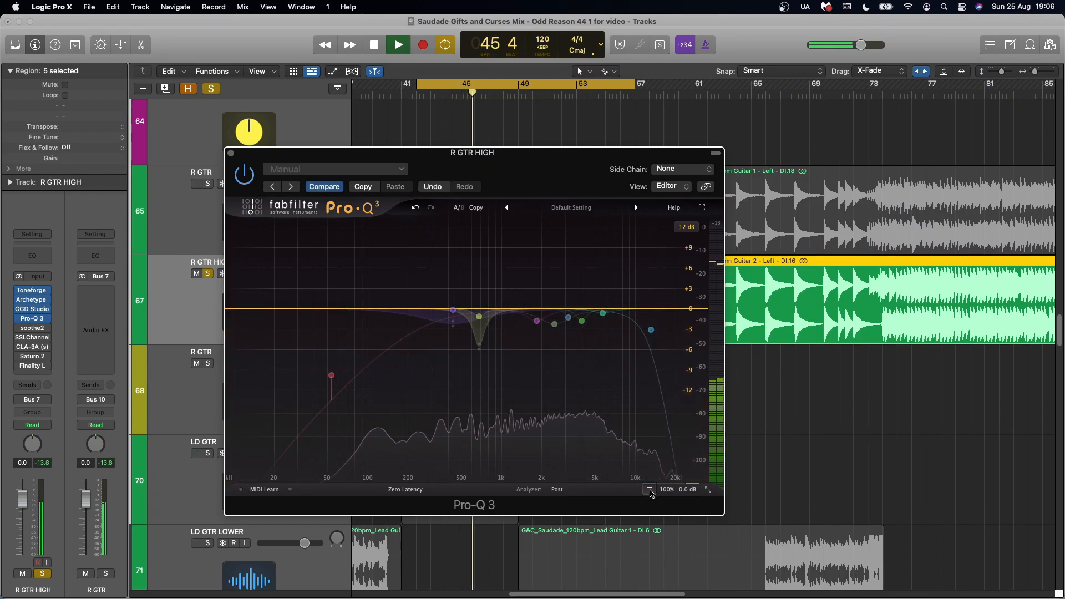
{"action": "left_click", "coordinate": [649, 490]}
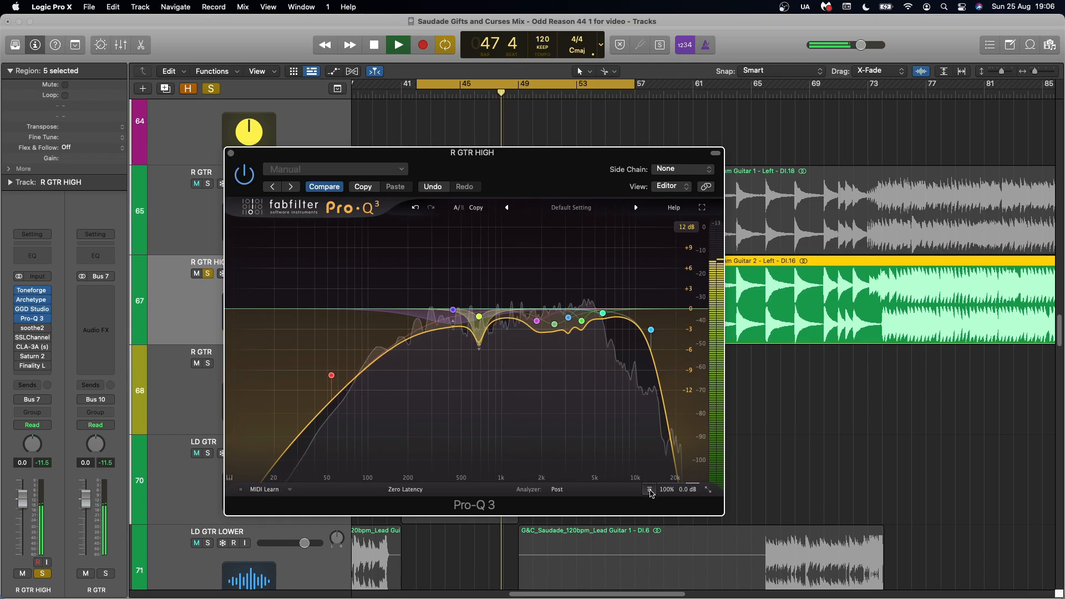
{"action": "key", "text": "space"}
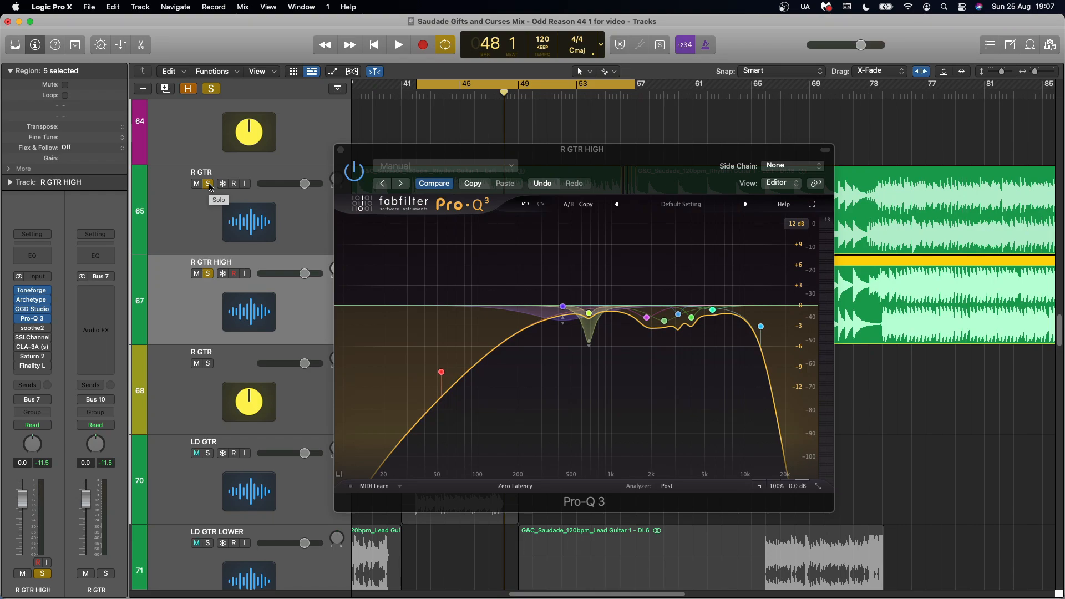
Play back R GTR and R GTR HIGH soloed together, then close the Pro-Q 3 window
{"action": "key", "text": "space"}
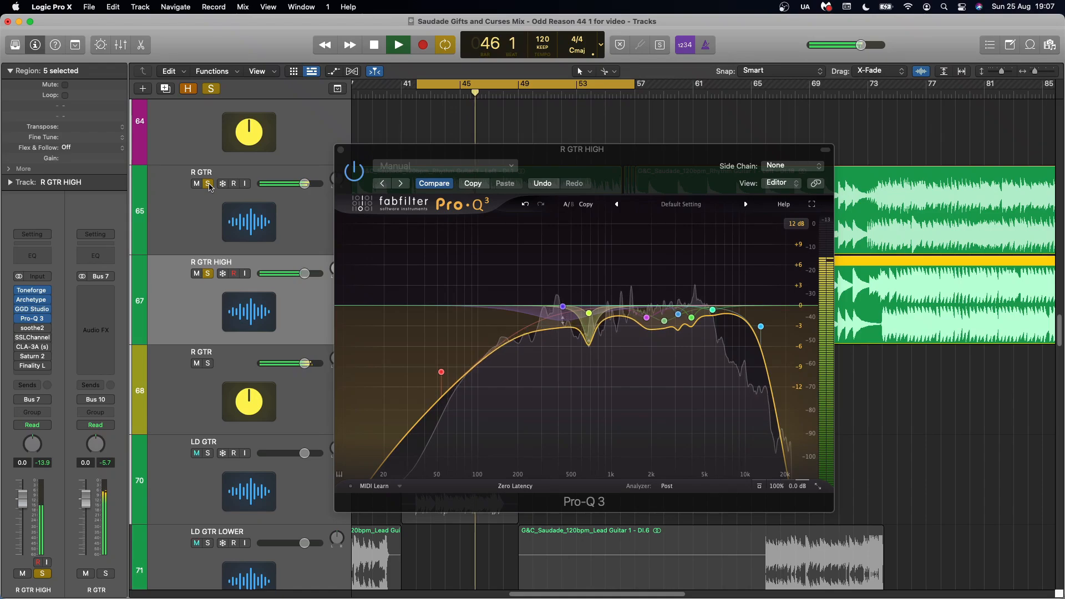
{"action": "key", "text": "space"}
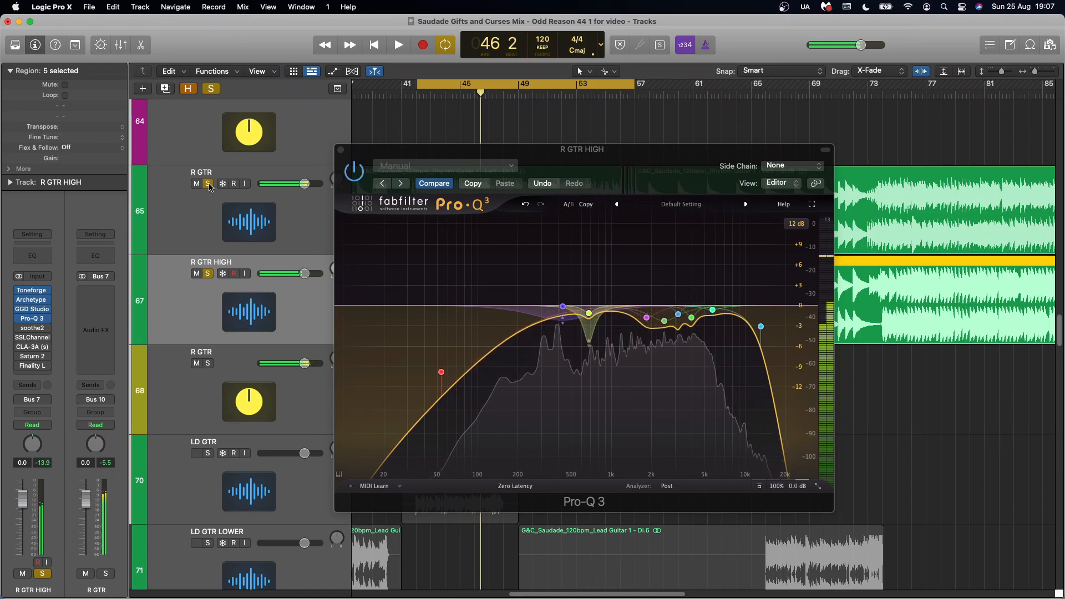
{"action": "left_click", "coordinate": [340, 151]}
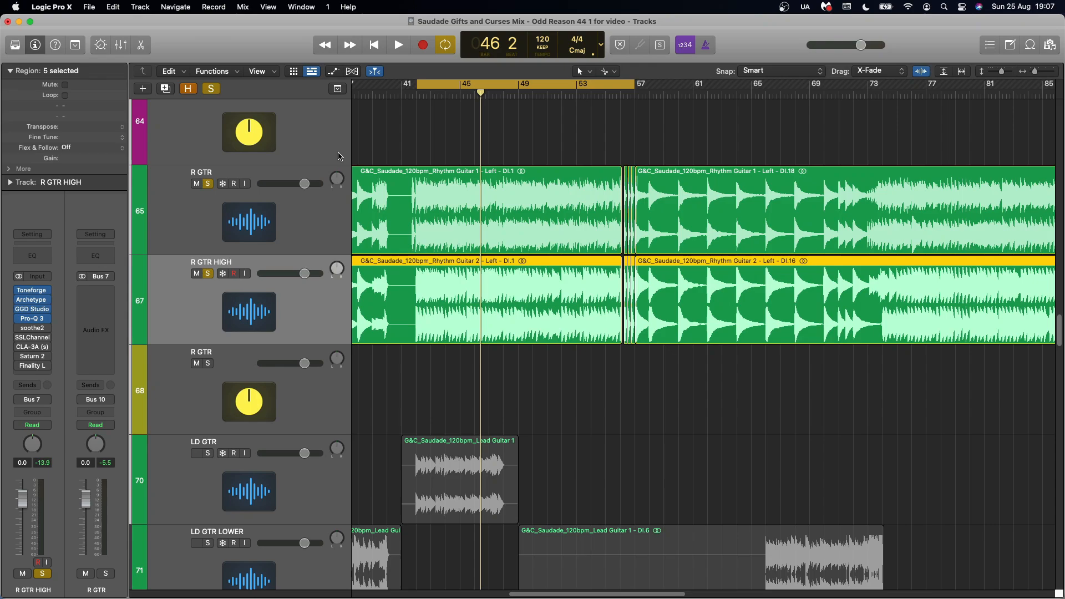
Enable soothe2 on R GTR HIGH and audition it with R GTR unsoloed, then close its window
{"action": "left_click", "coordinate": [32, 329]}
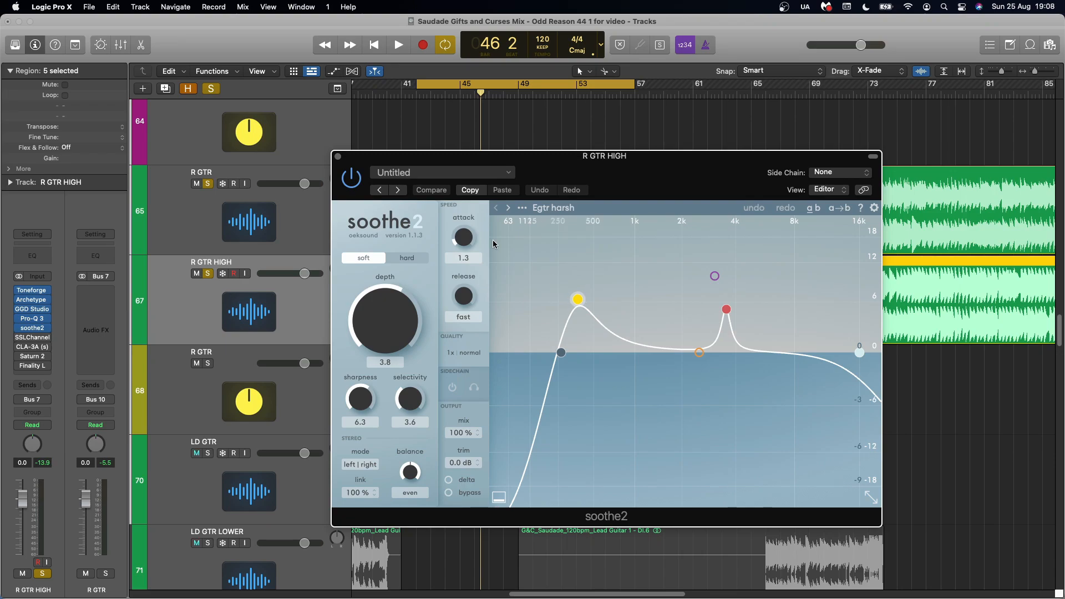
{"action": "left_click", "coordinate": [208, 184]}
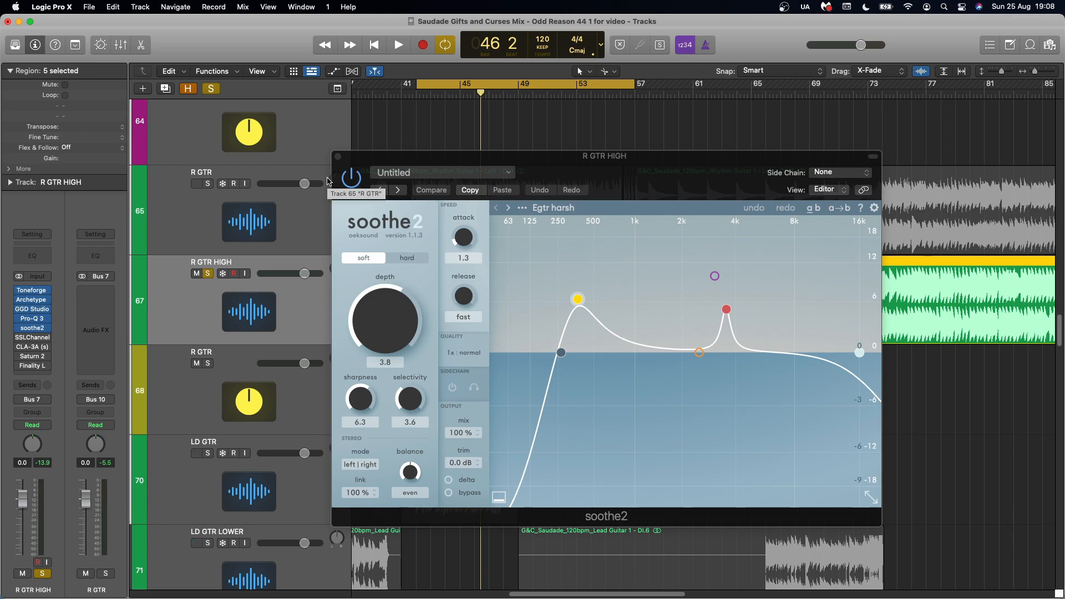
{"action": "key", "text": "space"}
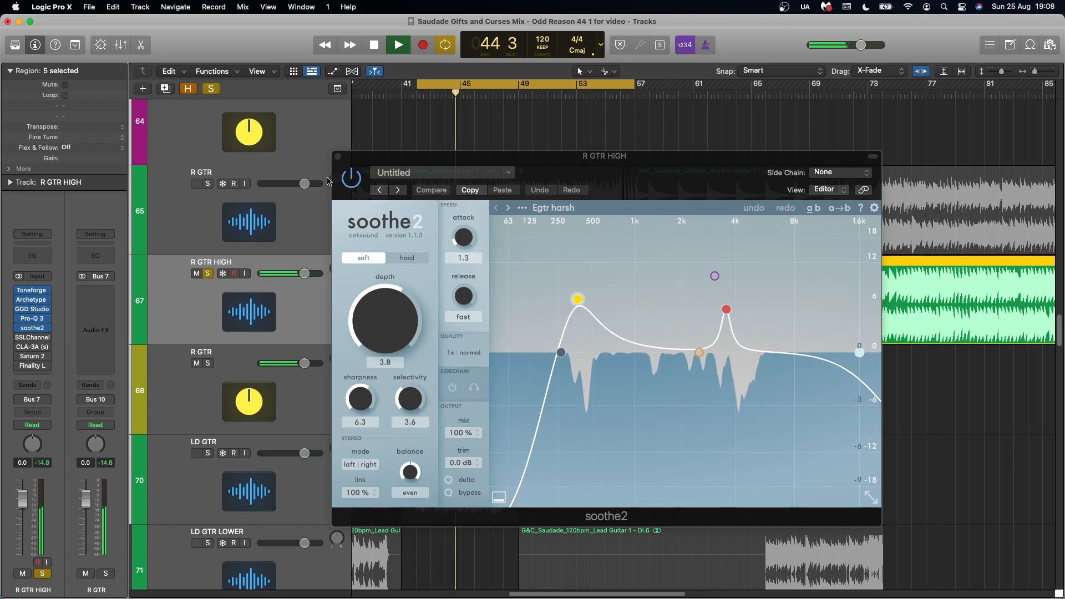
{"action": "key", "text": "space"}
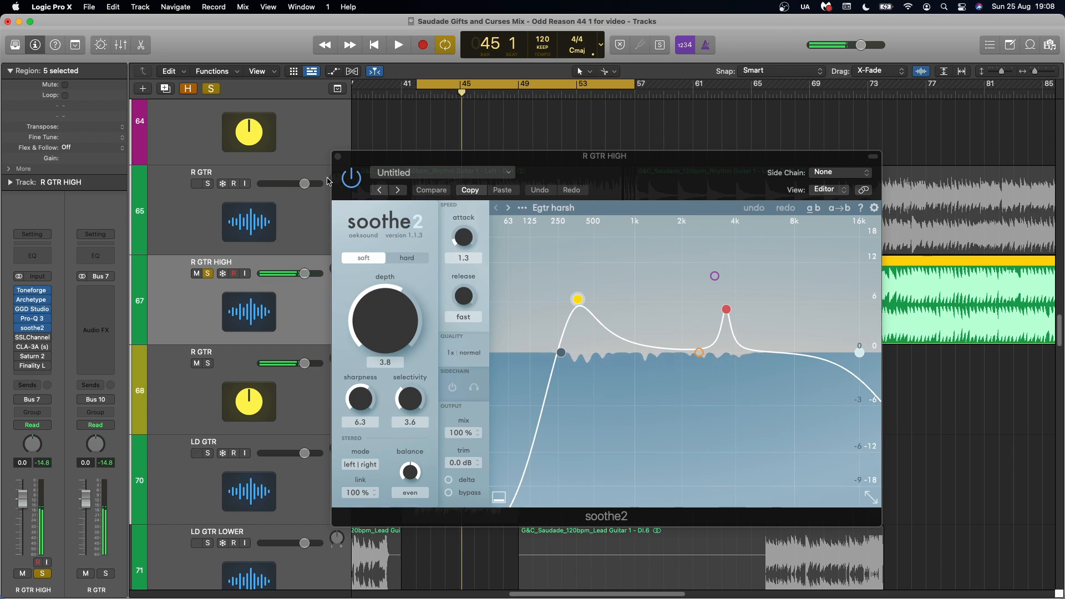
{"action": "left_click", "coordinate": [338, 156]}
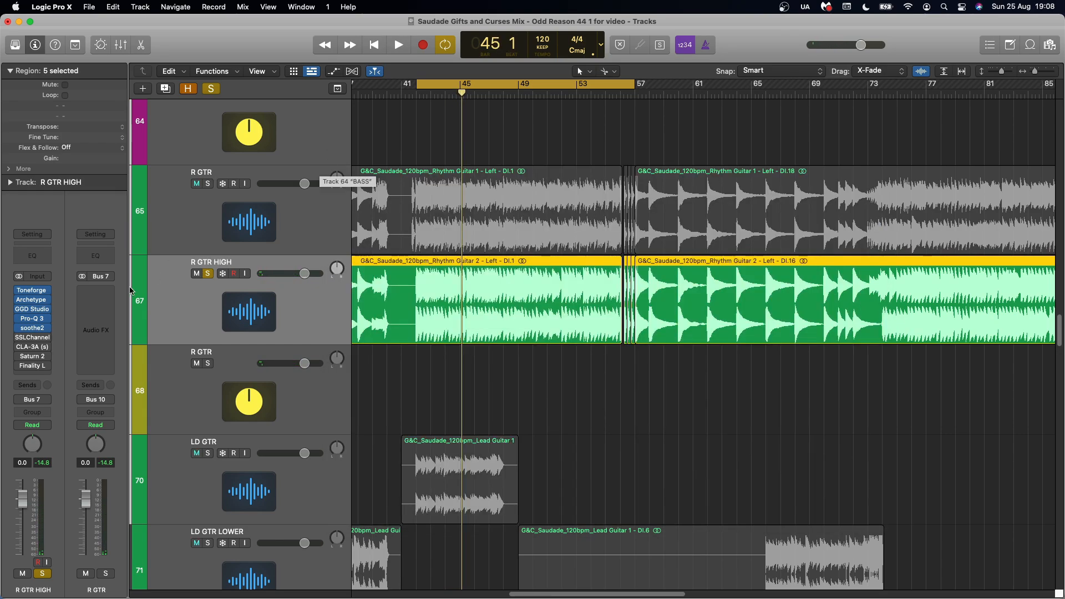
Enable SSLChannel on R GTR HIGH and inspect its filter, HF and LMF settings
{"action": "left_click", "coordinate": [32, 339]}
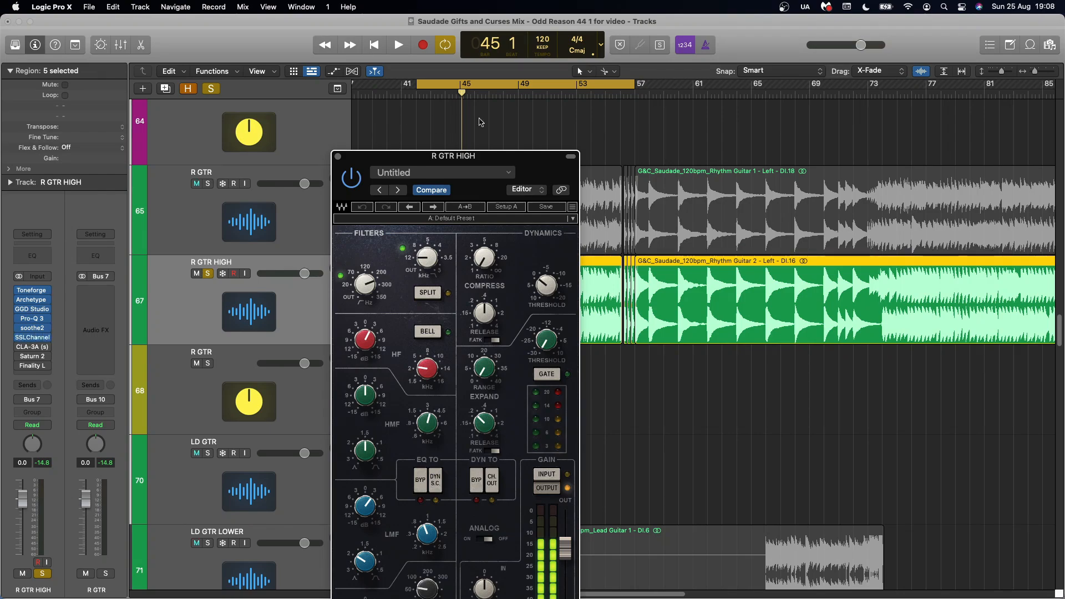
{"action": "left_click_drag", "start_coordinate": [537, 161], "coordinate": [602, 63]}
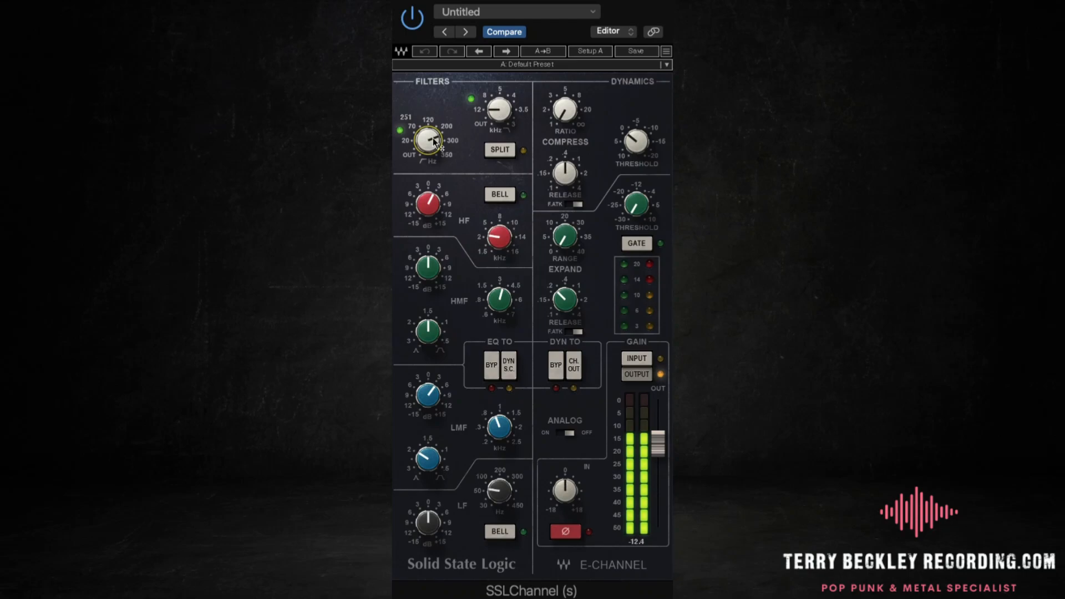
{"action": "left_click", "coordinate": [500, 233]}
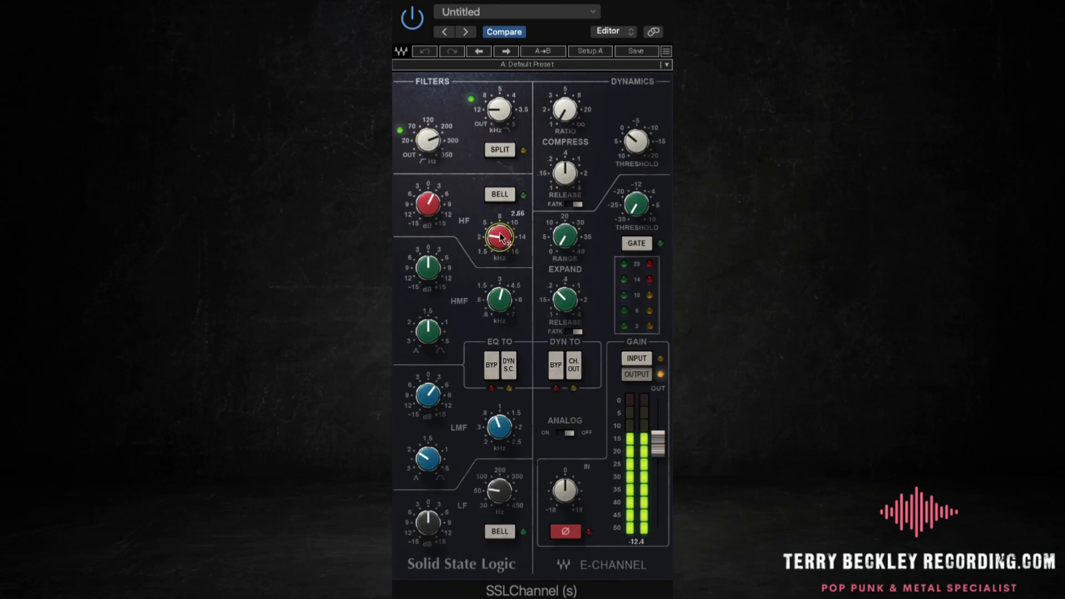
{"action": "left_click", "coordinate": [501, 430]}
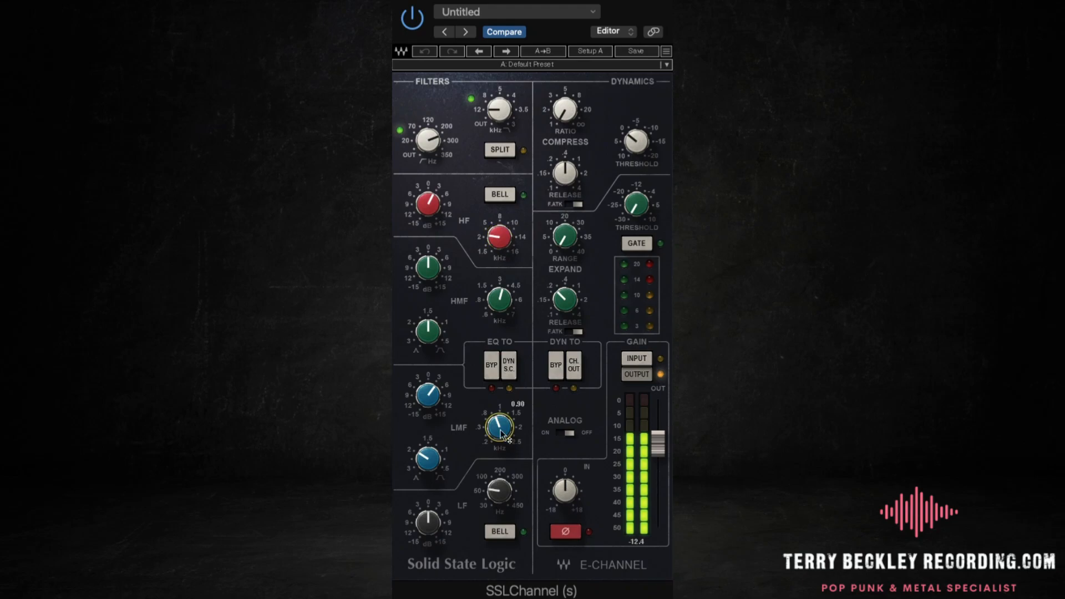
{"action": "mouse_move", "coordinate": [501, 425]}
Compare playback with the SSLChannel EQ bypassed and active, then close the plug-in window
{"action": "left_click", "coordinate": [490, 368]}
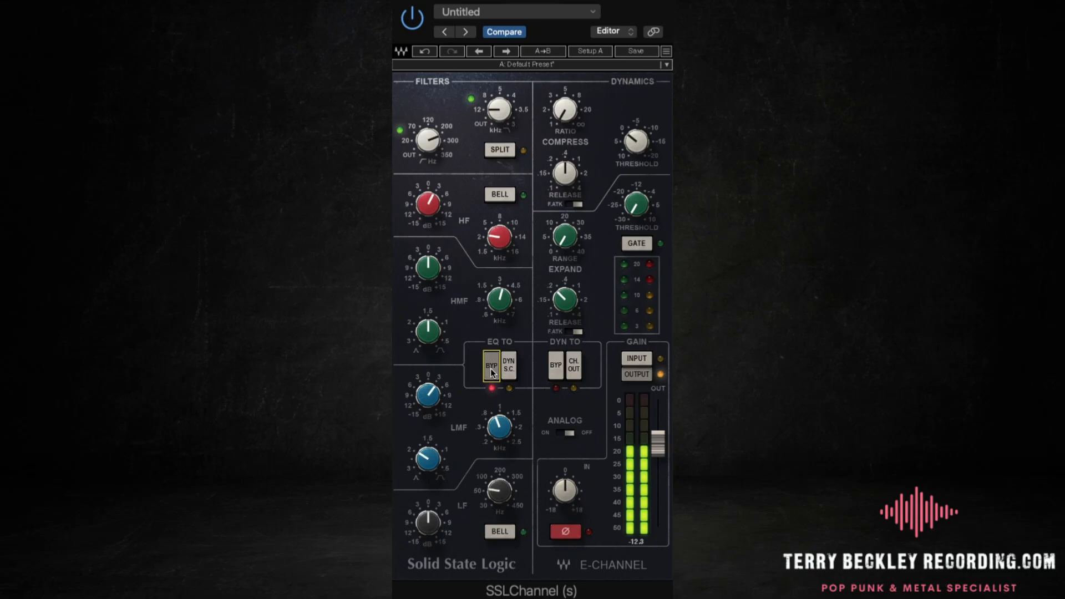
{"action": "left_click", "coordinate": [490, 368]}
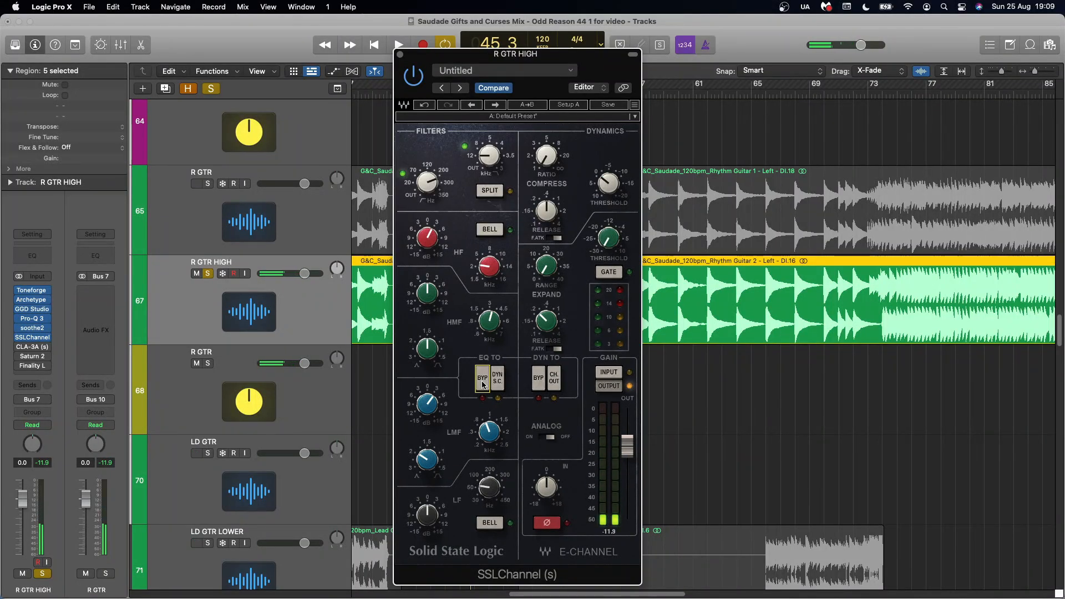
{"action": "left_click", "coordinate": [400, 56]}
Enable the CLA-3A compressor on R GTR HIGH, view its settings and close its window
{"action": "left_click", "coordinate": [33, 347]}
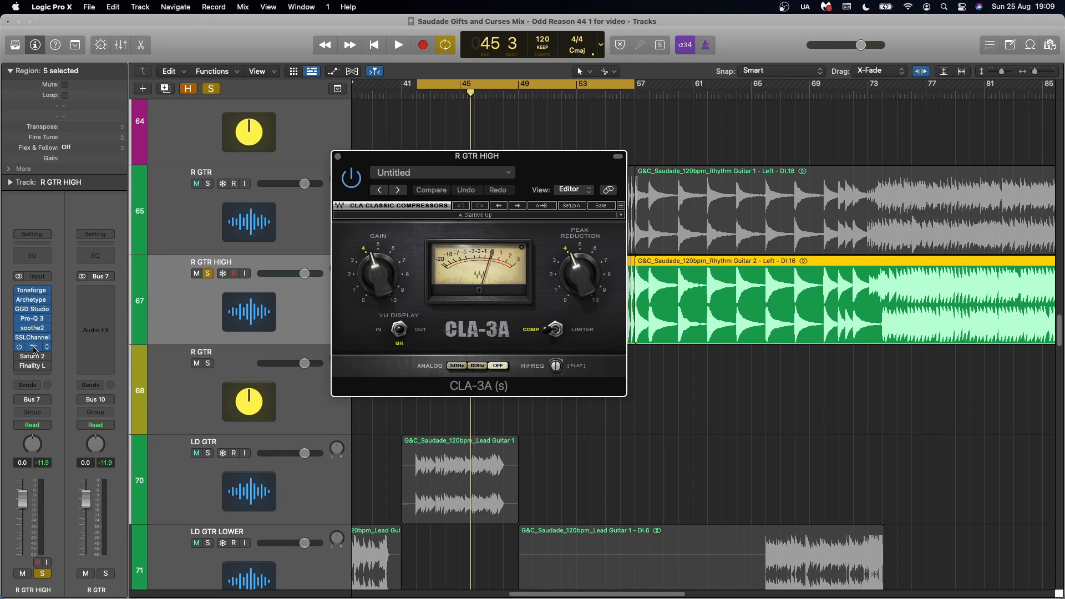
{"action": "left_click", "coordinate": [34, 348]}
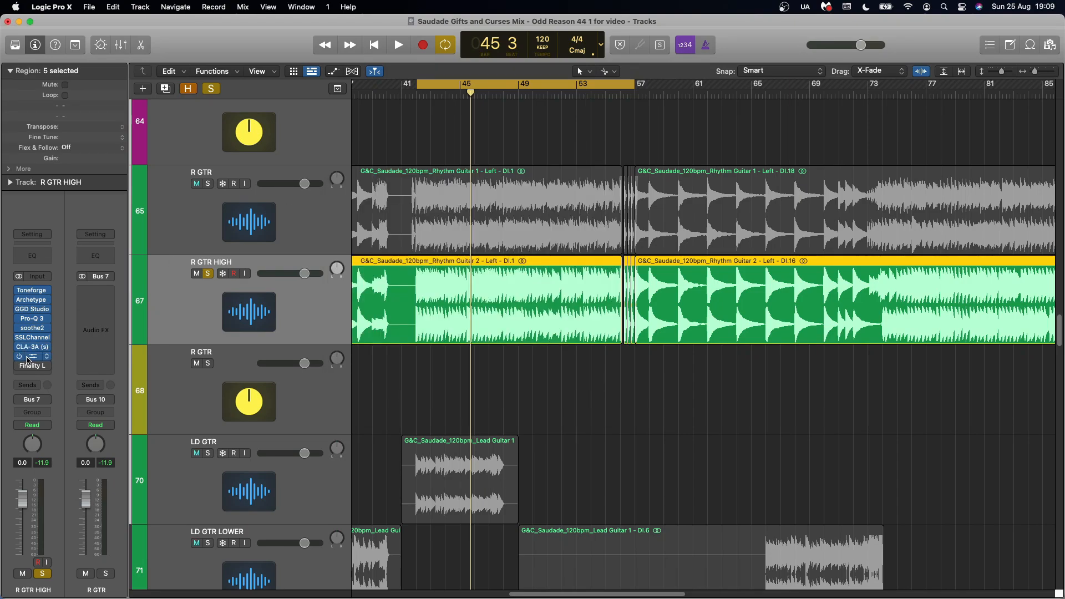
Open Saturn 2 on R GTR HIGH, compare playback with it bypassed and active, and close its window
{"action": "left_click", "coordinate": [32, 358]}
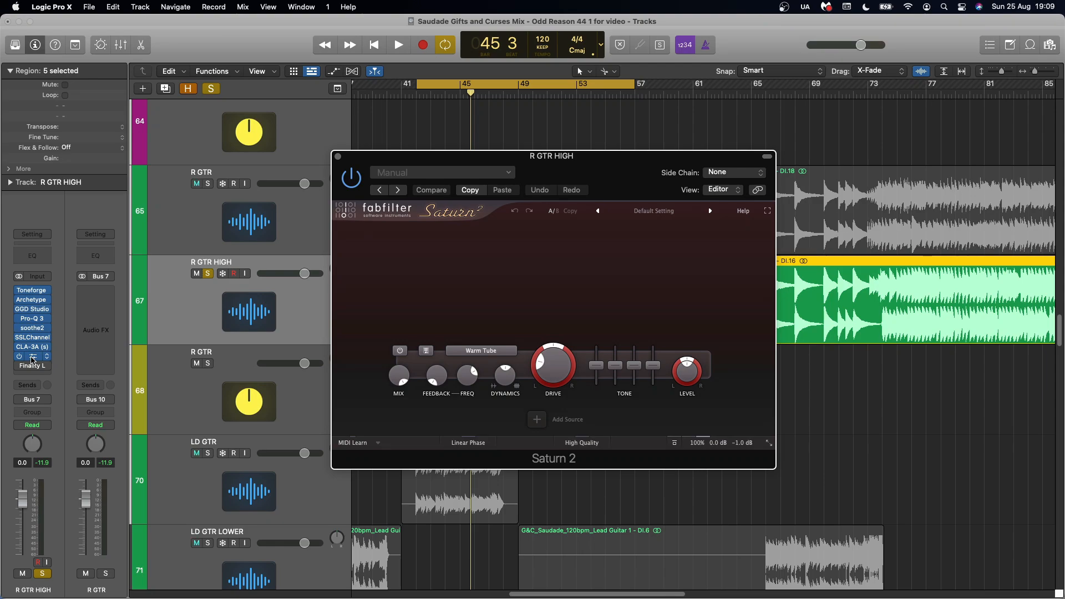
{"action": "key", "text": "space"}
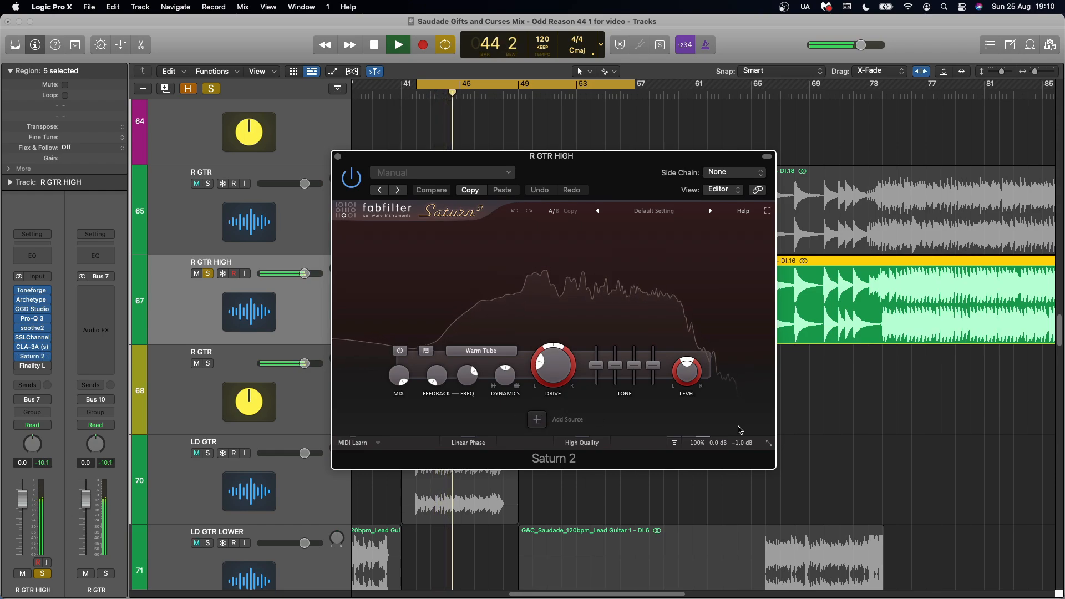
{"action": "left_click", "coordinate": [675, 443]}
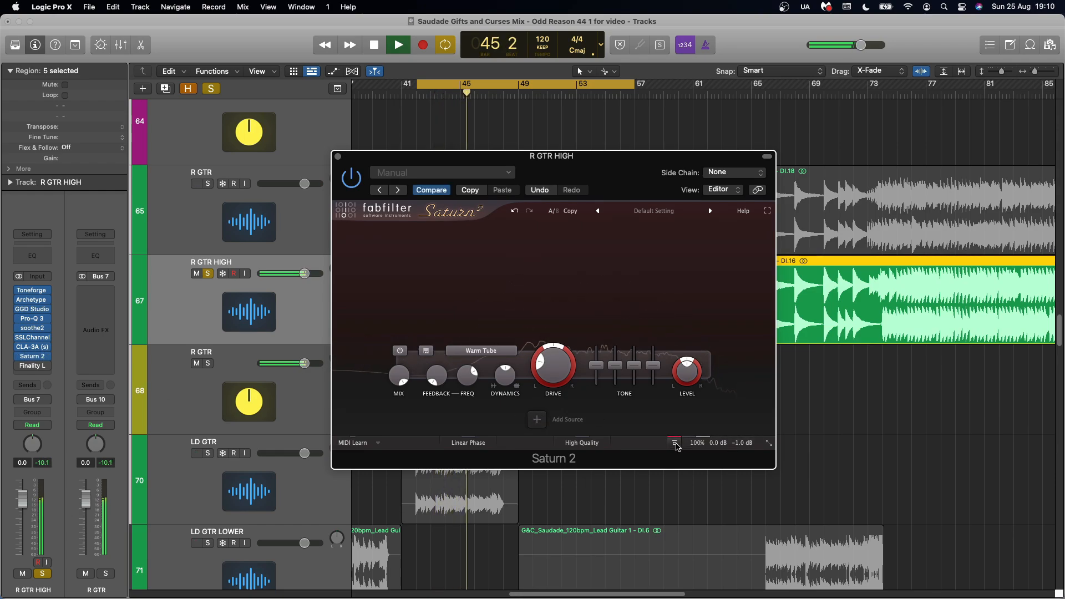
{"action": "left_click", "coordinate": [676, 444]}
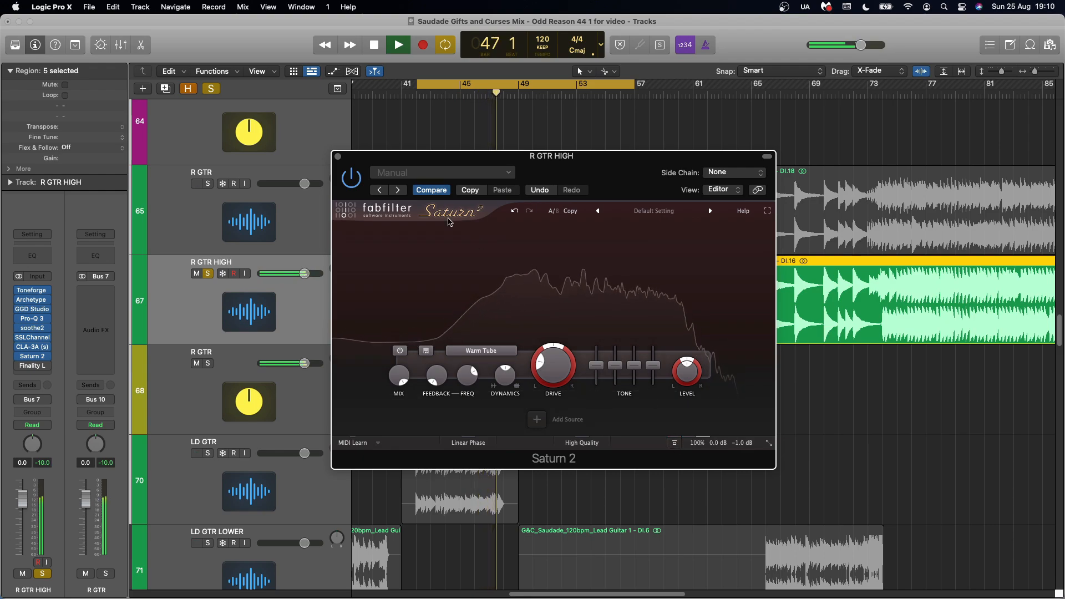
{"action": "key", "text": "space"}
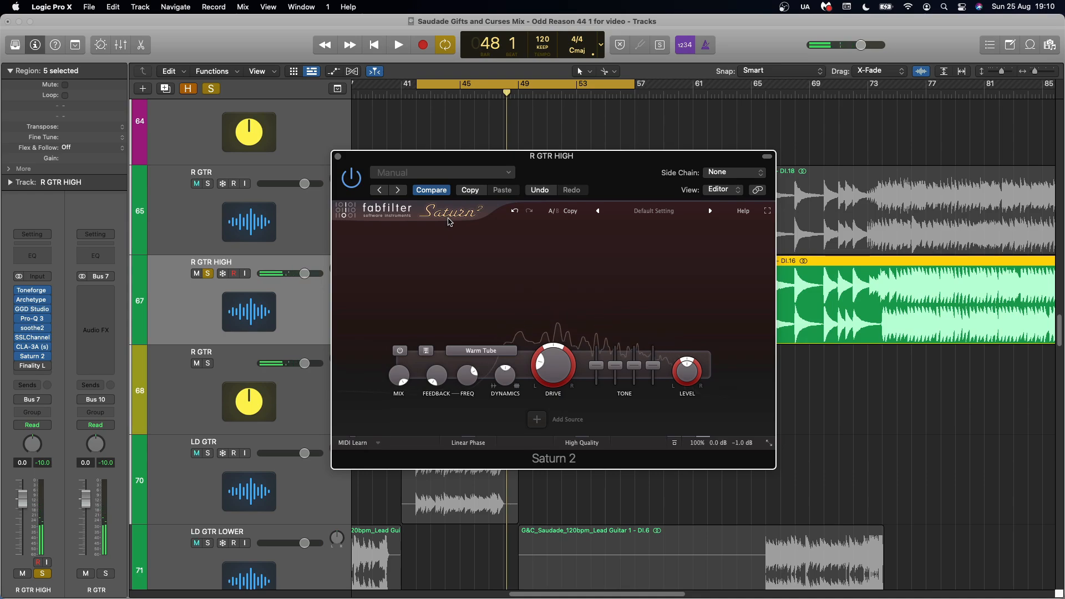
{"action": "left_click", "coordinate": [338, 157]}
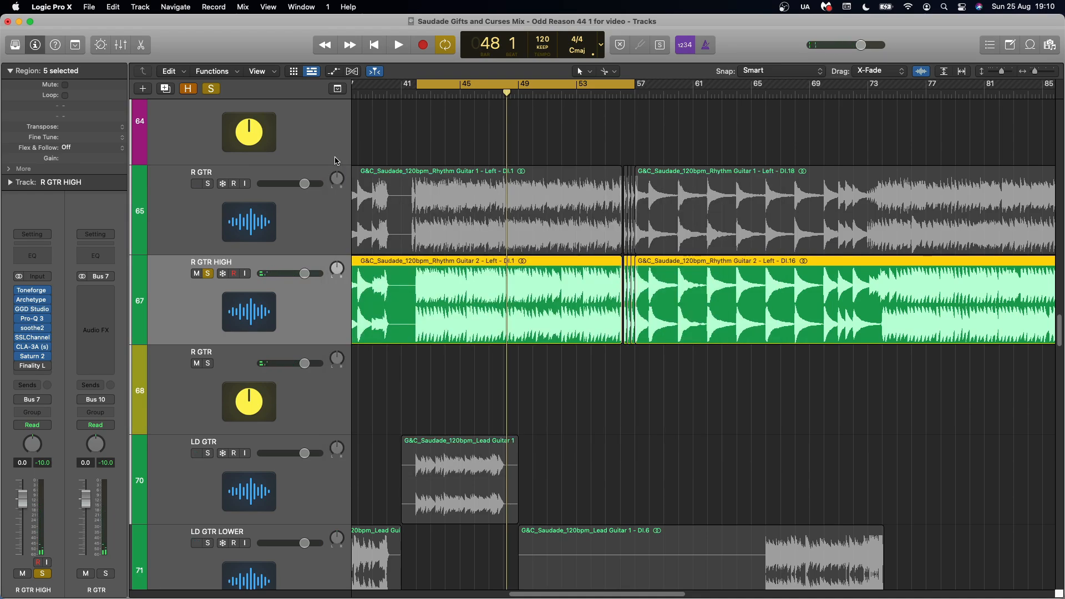
Enable Finality Lite on R GTR HIGH and audition the track with it
{"action": "left_click", "coordinate": [33, 367]}
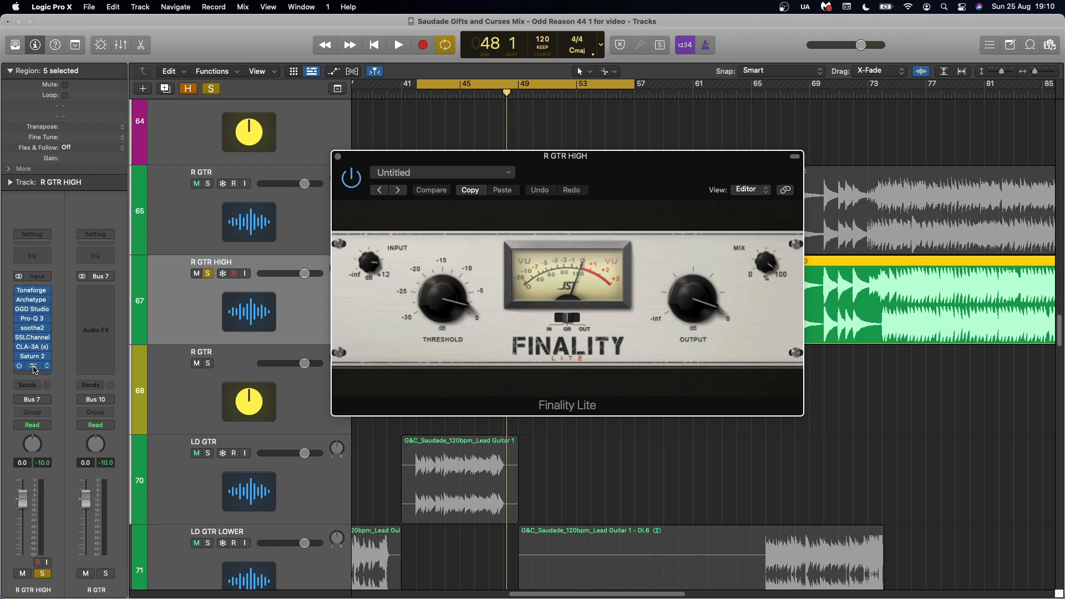
{"action": "key", "text": "space"}
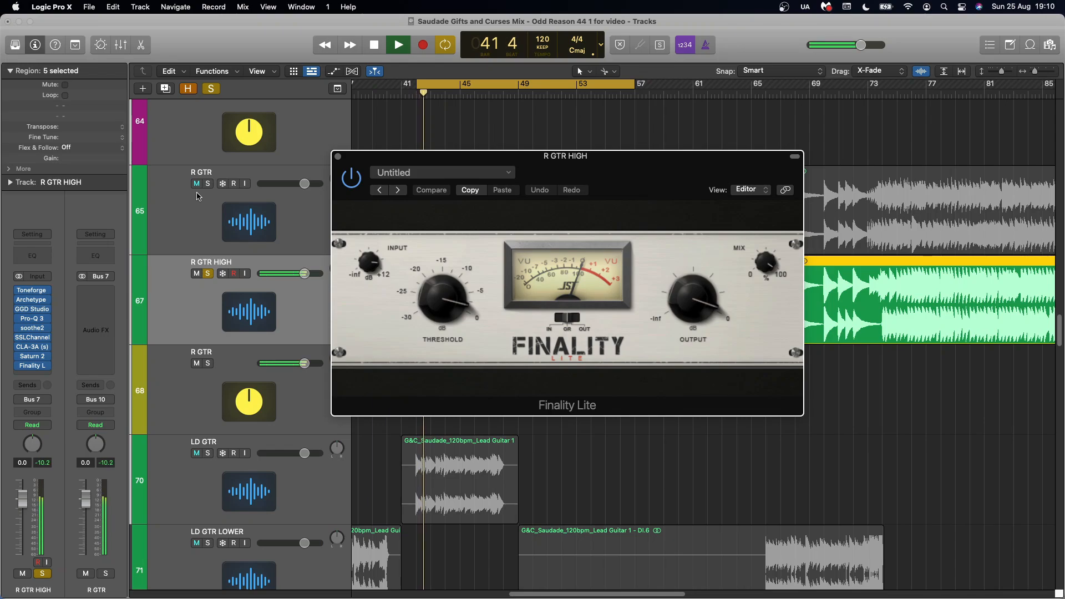
{"action": "key", "text": "space"}
Solo R GTR alongside R GTR HIGH and compare playback with R GTR HIGH muted and unmuted
{"action": "left_click", "coordinate": [208, 184]}
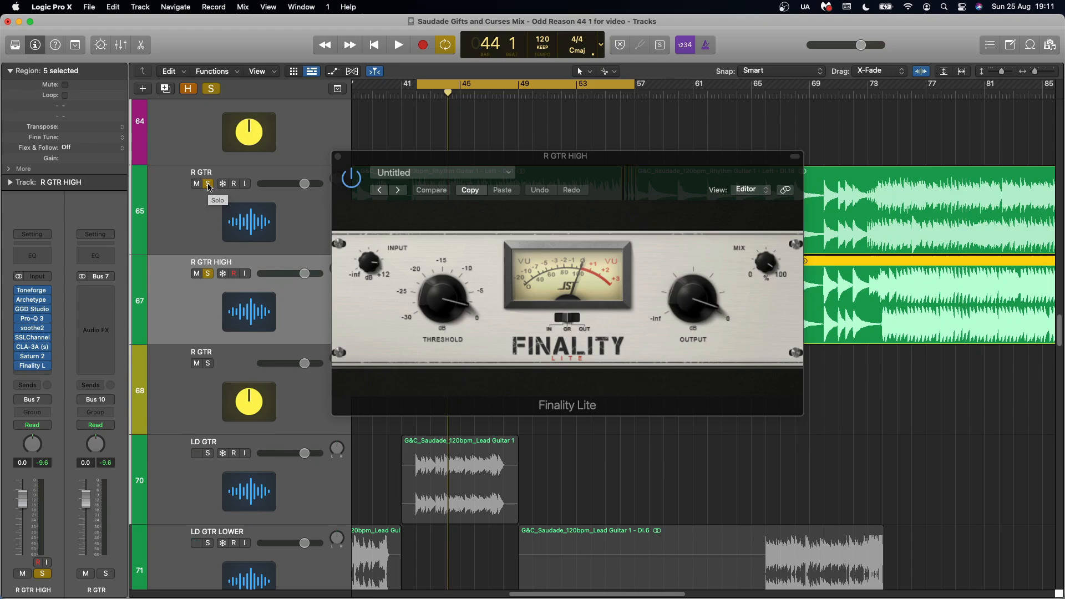
{"action": "key", "text": "space"}
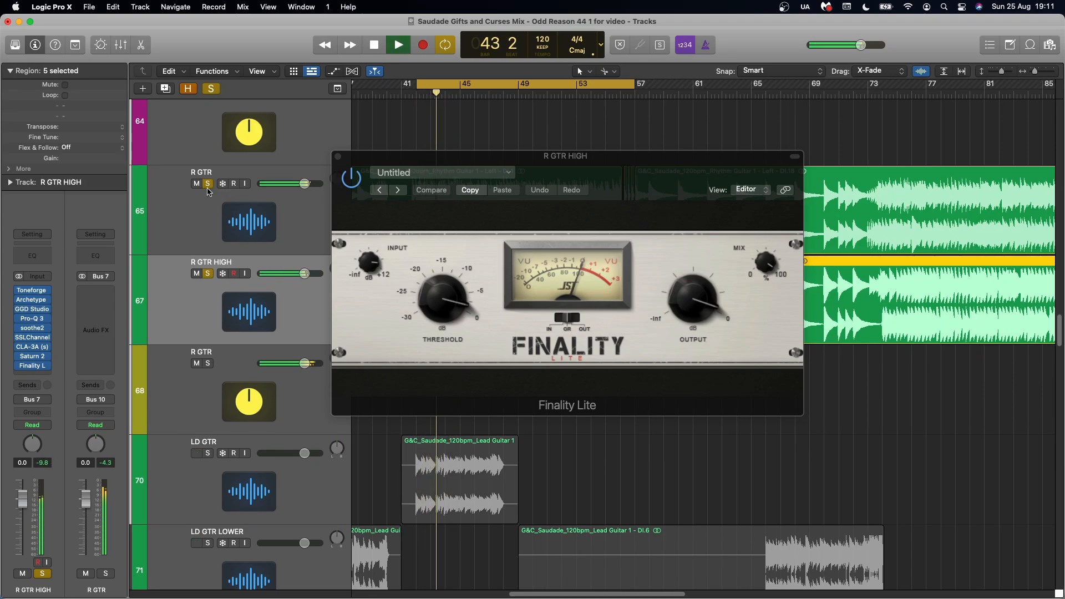
{"action": "left_click", "coordinate": [197, 274]}
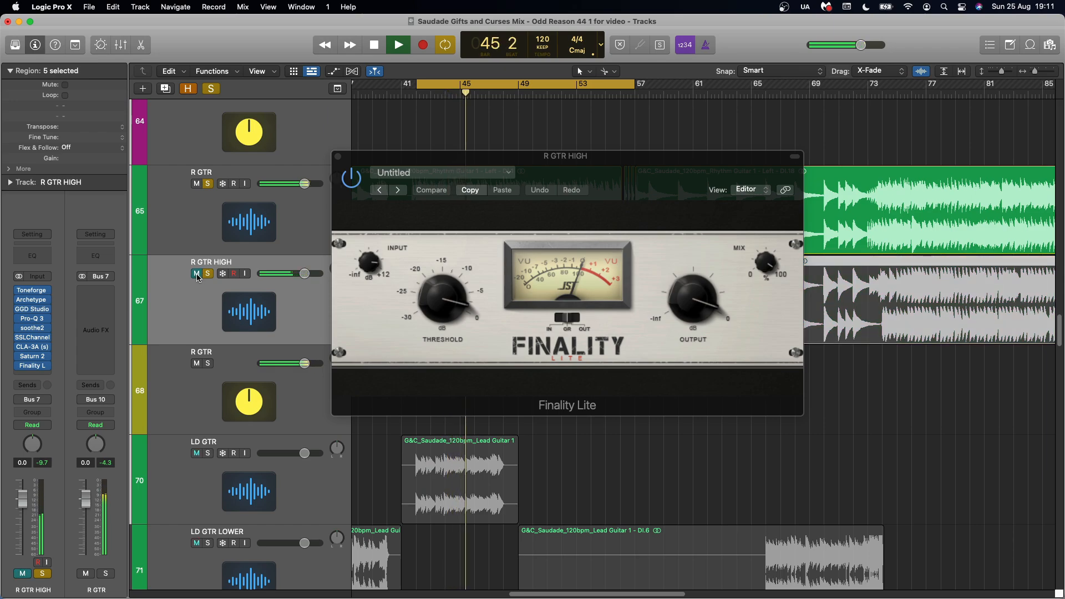
{"action": "left_click", "coordinate": [197, 274]}
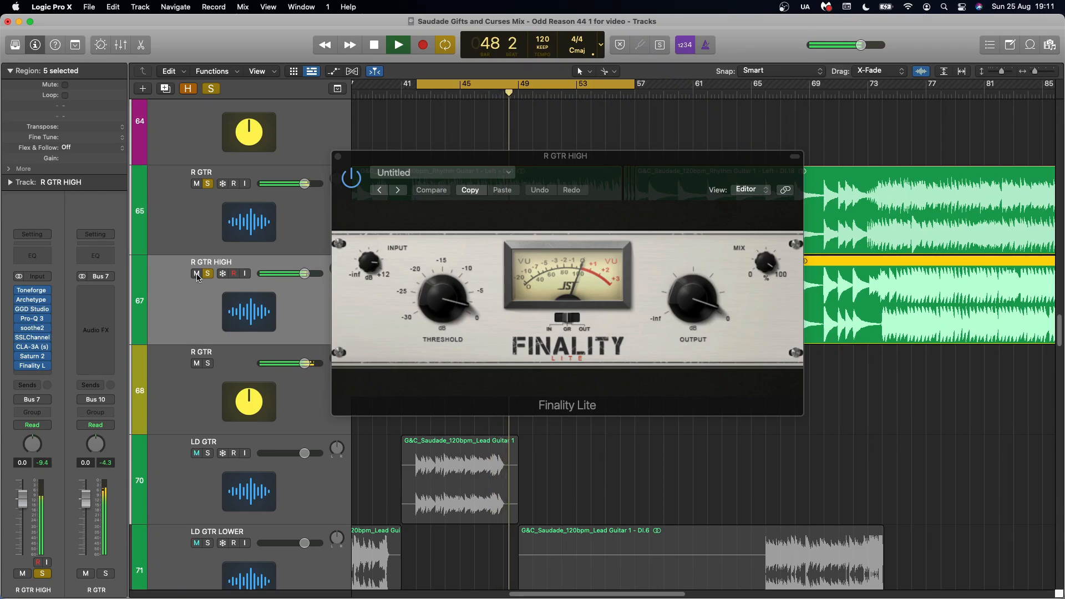
{"action": "key", "text": "space"}
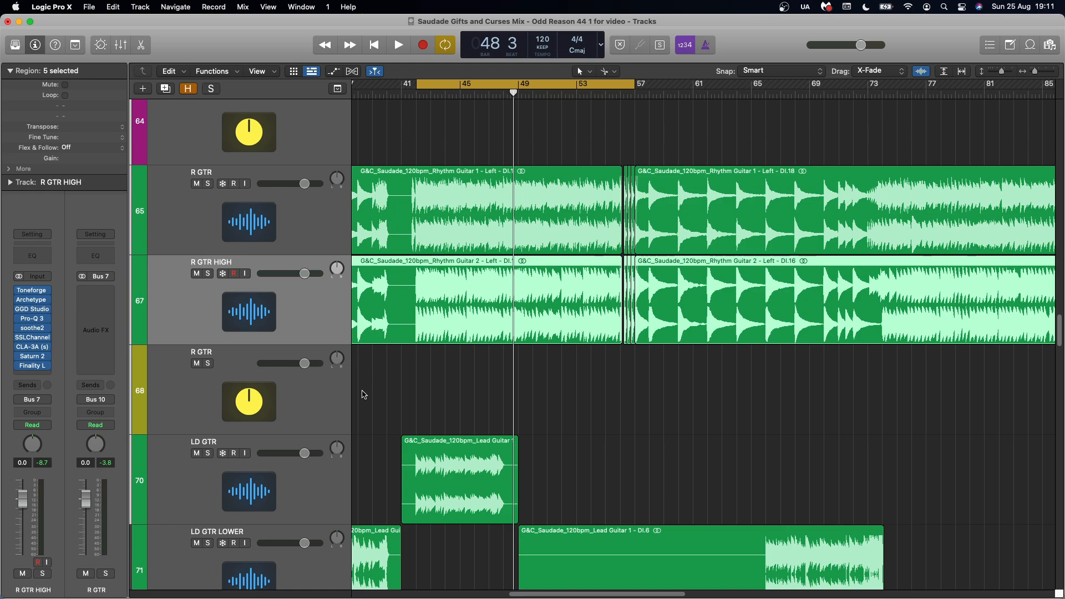
Go to the tremolo guitar tracks and view the channel strips of TREM GTR 1 and TREM GTR 2
{"action": "left_click", "coordinate": [319, 410]}
{"action": "scroll", "coordinate": [332, 411], "scroll_direction": "down", "scroll_amount": 10}
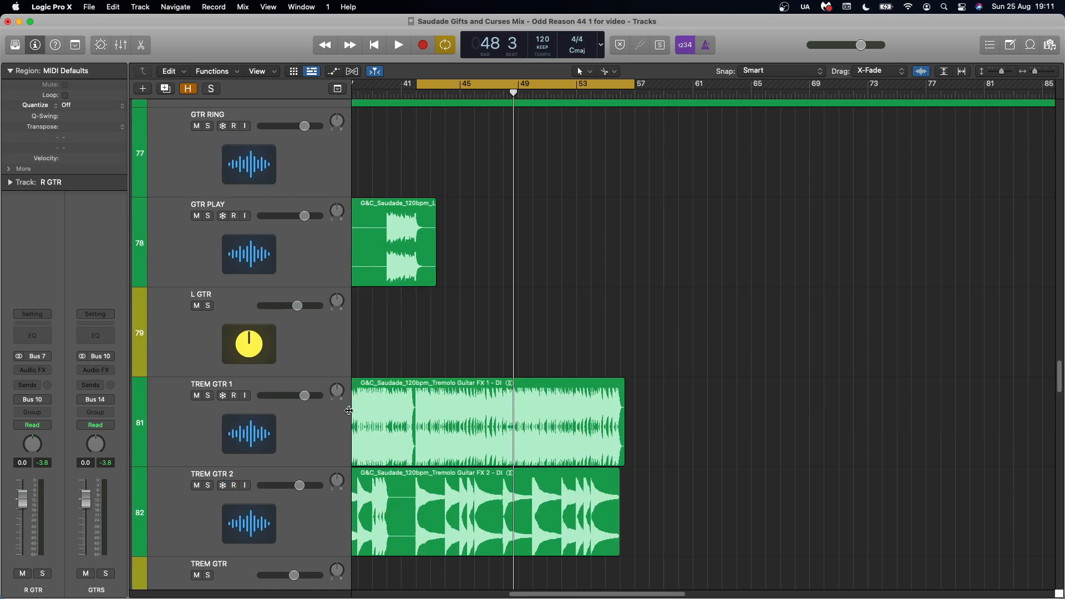
{"action": "left_click", "coordinate": [325, 431]}
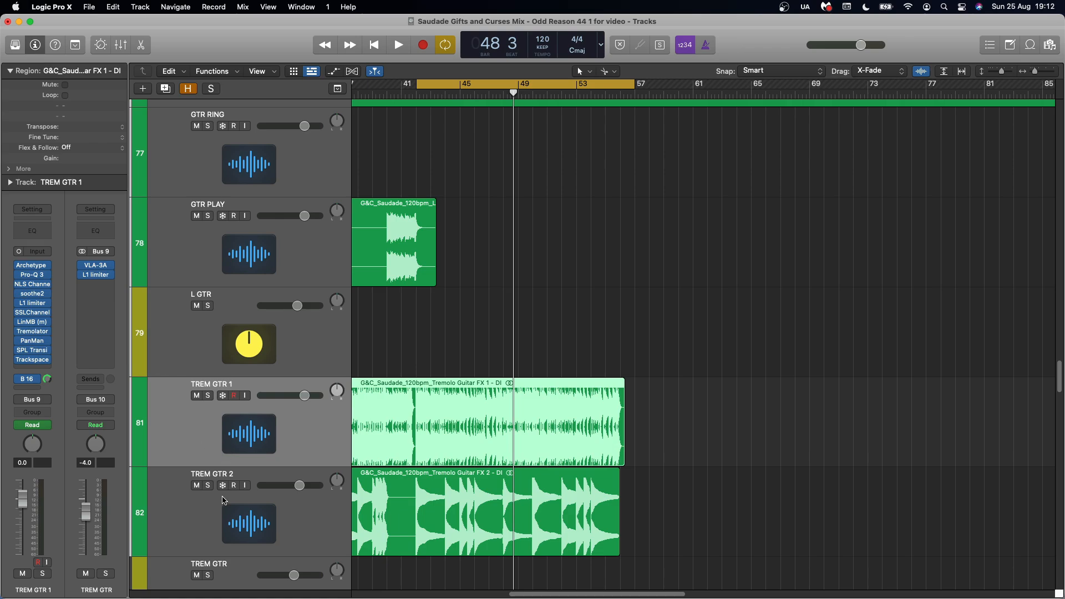
{"action": "left_click", "coordinate": [321, 518]}
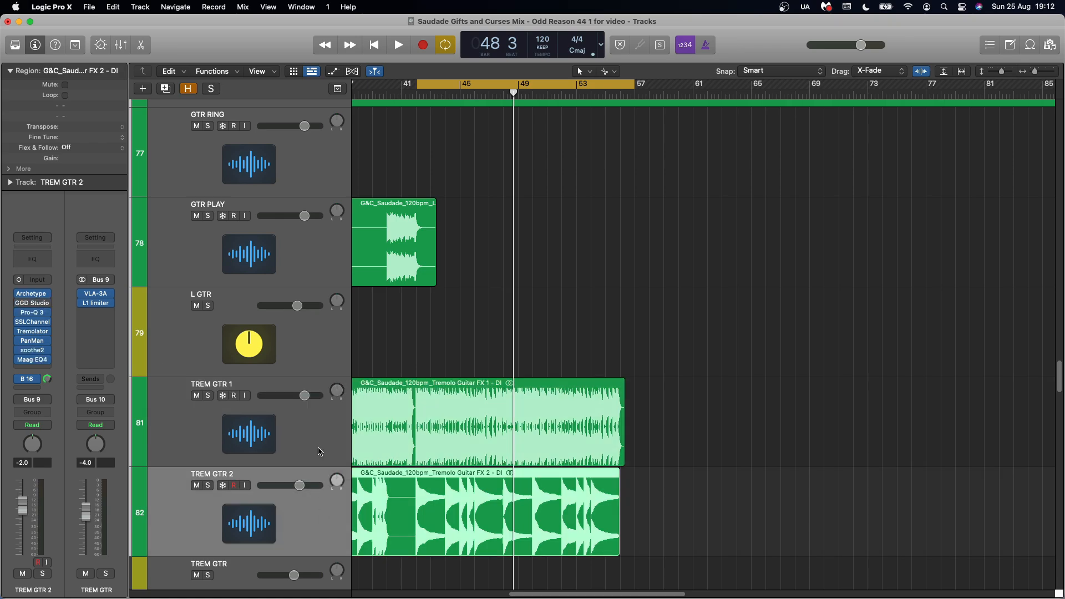
Solo TREM GTR 1 and audition it with its full plug-in chain
{"action": "left_click", "coordinate": [319, 450]}
{"action": "key", "text": "s"}
{"action": "key", "text": "space"}
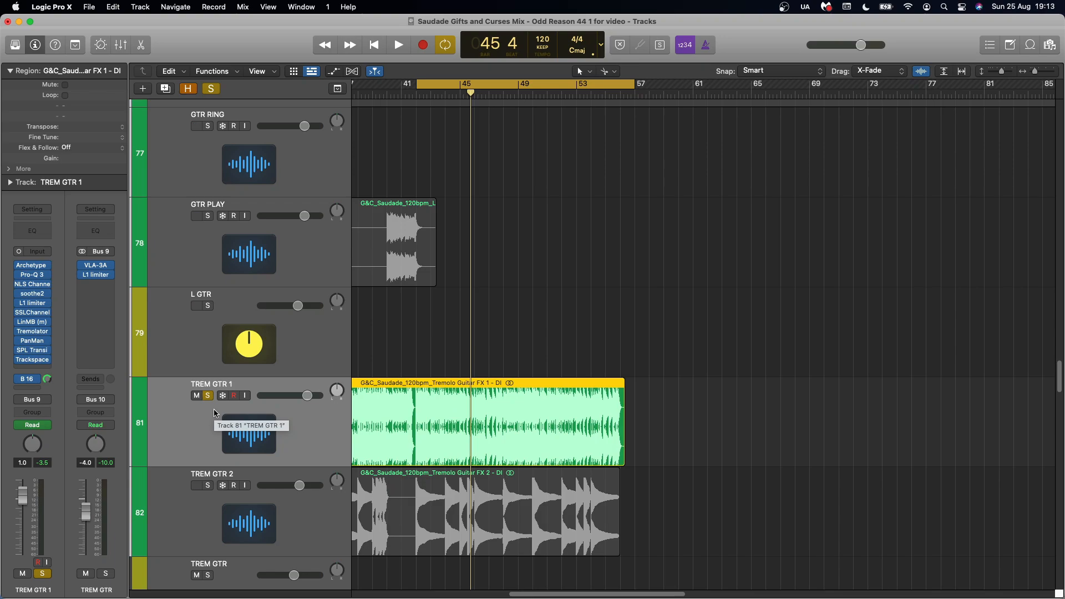
{"action": "key", "text": "space"}
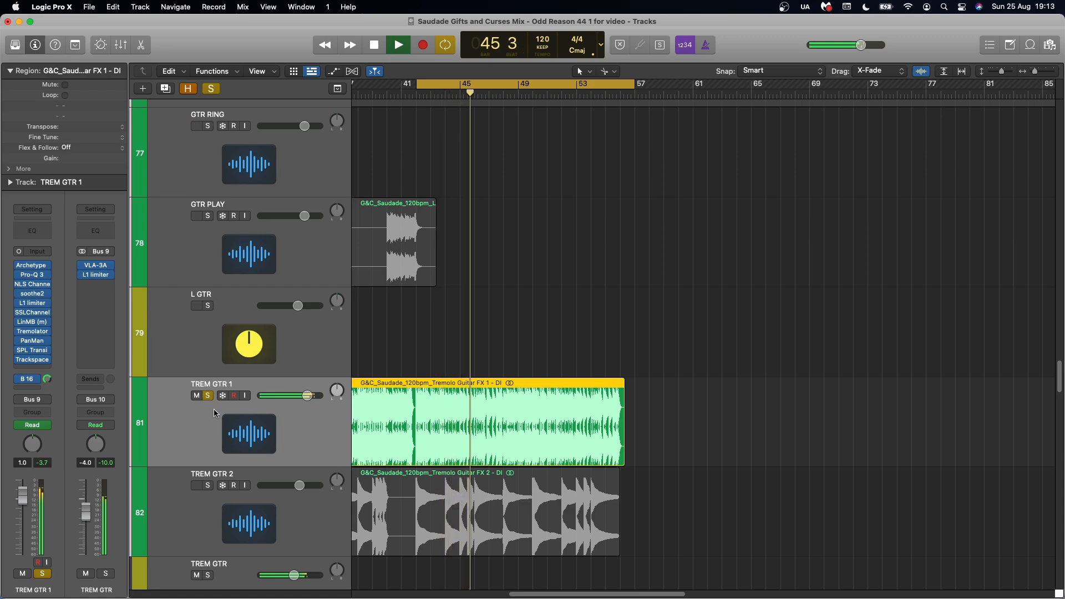
{"action": "key", "text": "space"}
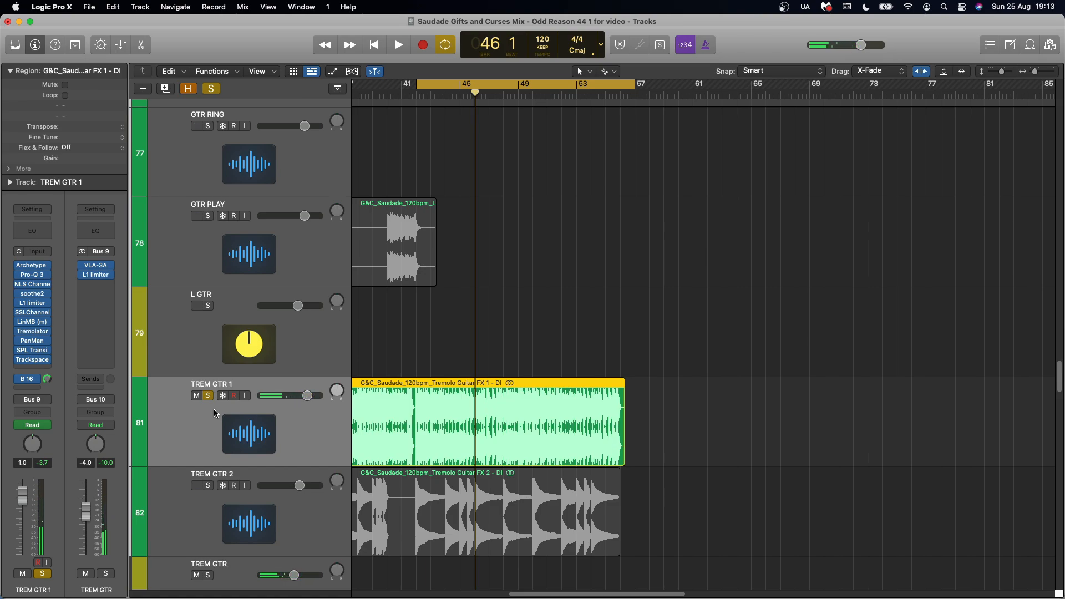
Open Archetype Nolly on TREM GTR 1 and inspect its pedals, amp, cabinet microphones and delay and reverb section
{"action": "left_click", "coordinate": [32, 267]}
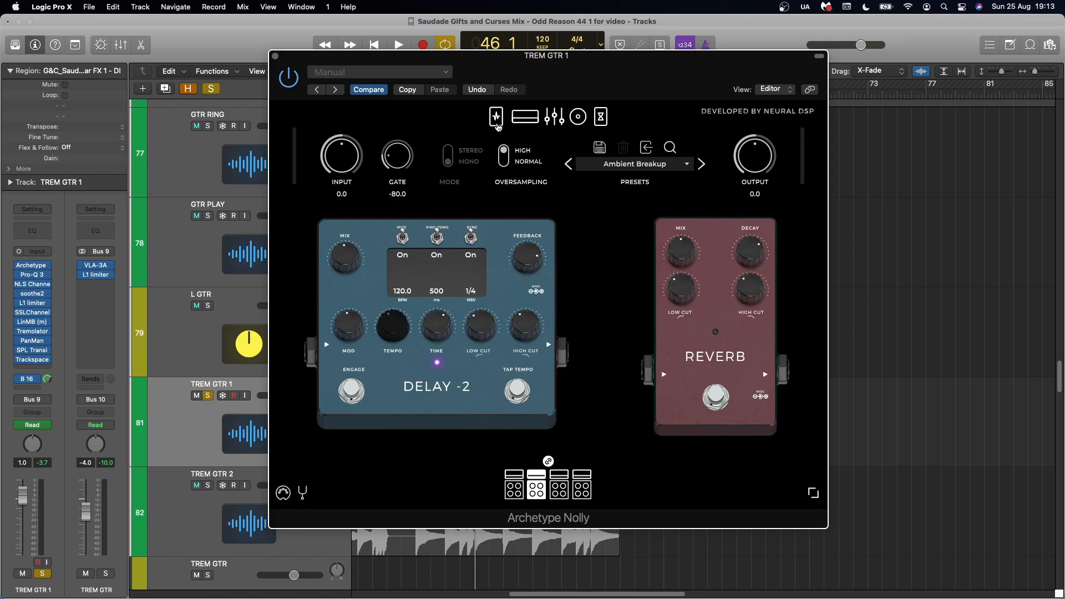
{"action": "left_click", "coordinate": [497, 117]}
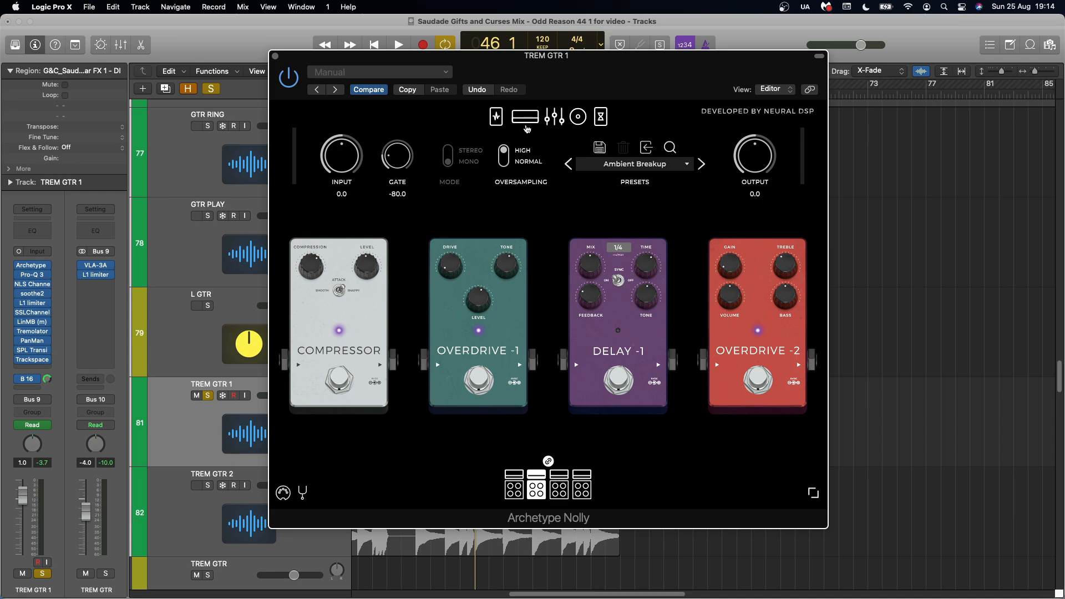
{"action": "left_click", "coordinate": [525, 118]}
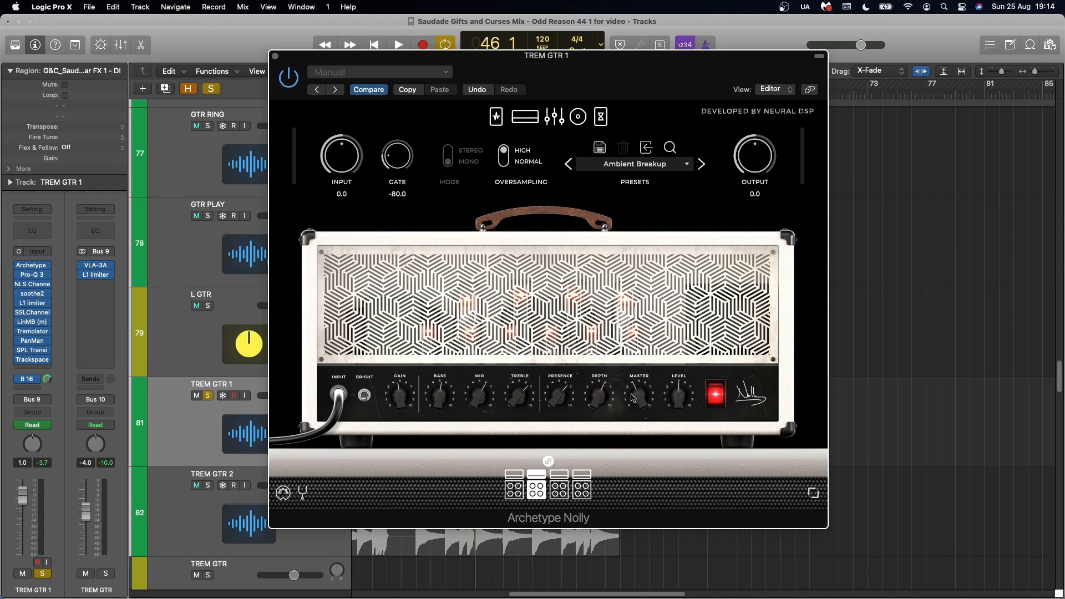
{"action": "left_click", "coordinate": [581, 118]}
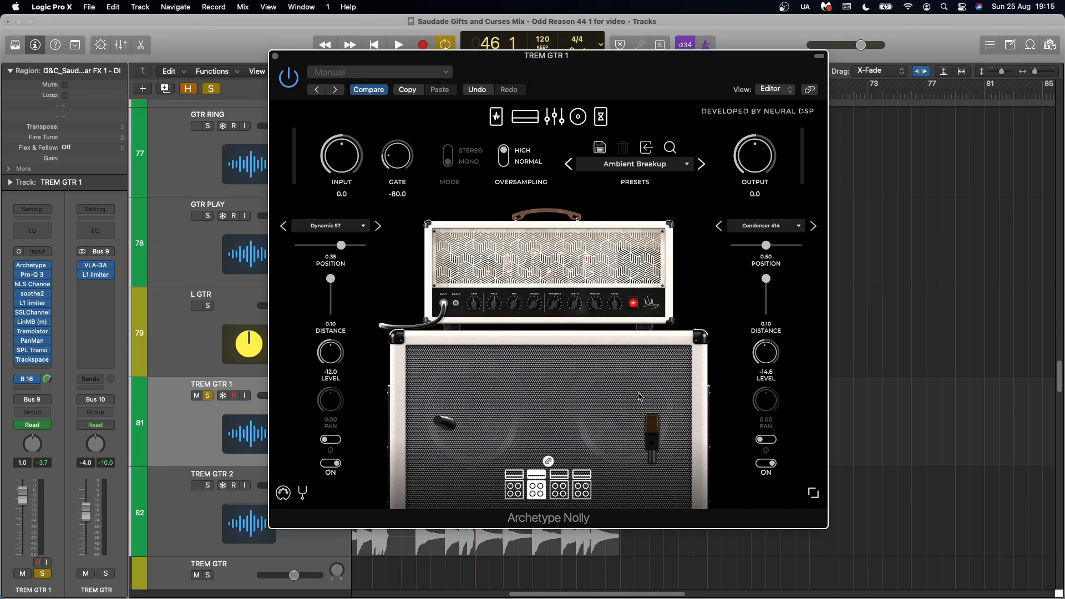
{"action": "left_click", "coordinate": [601, 118]}
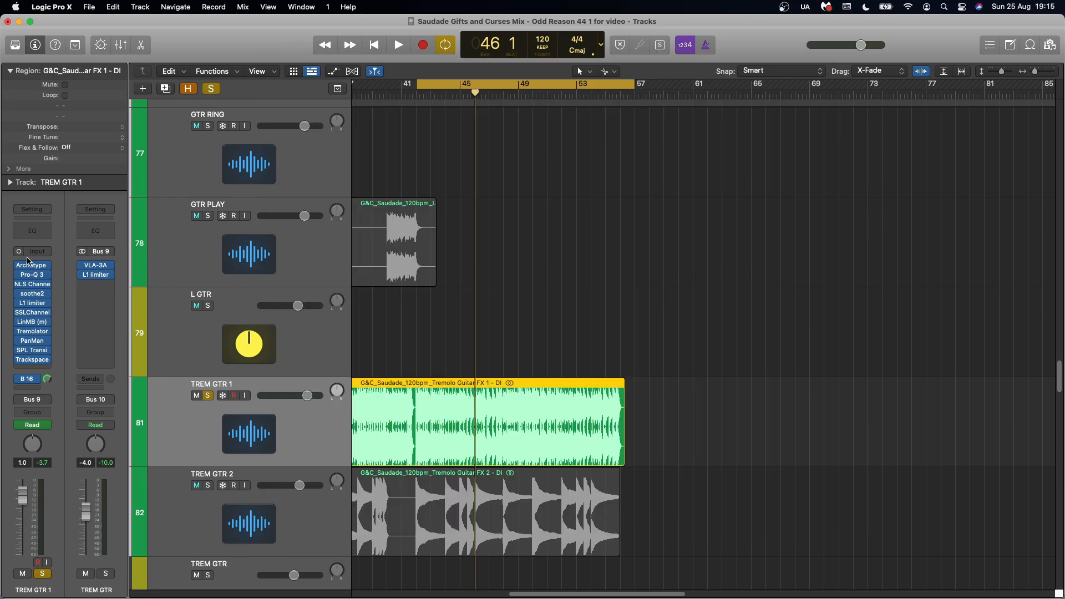
{"action": "left_click", "coordinate": [31, 265]}
Open Pro-Q 3 on TREM GTR 1, compare playback with the EQ bypassed and active, and close its window
{"action": "left_click", "coordinate": [33, 277]}
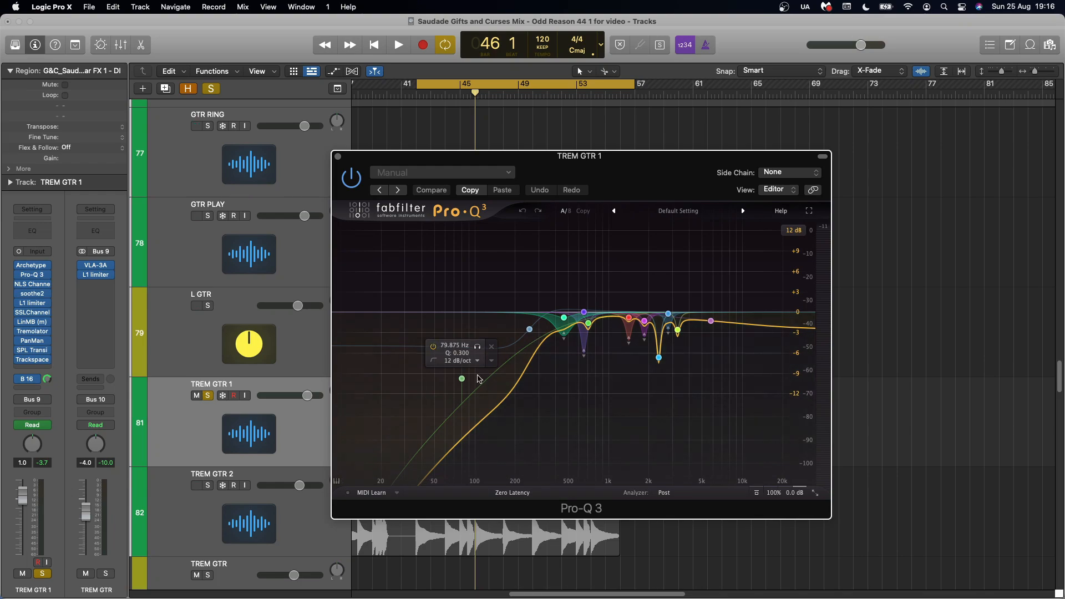
{"action": "key", "text": "space"}
{"action": "left_click", "coordinate": [757, 494]}
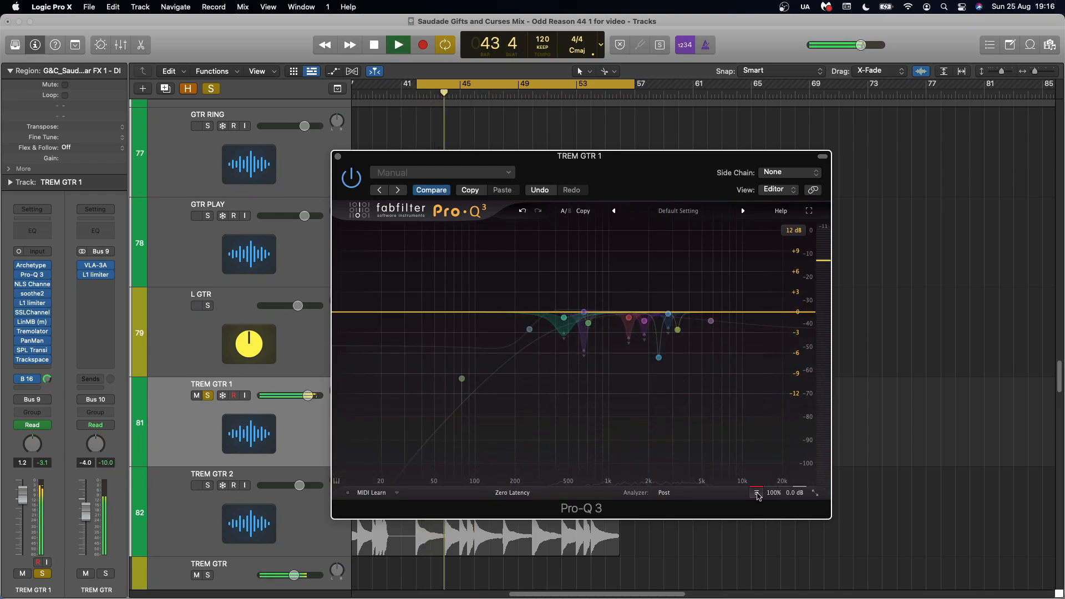
{"action": "left_click", "coordinate": [756, 494]}
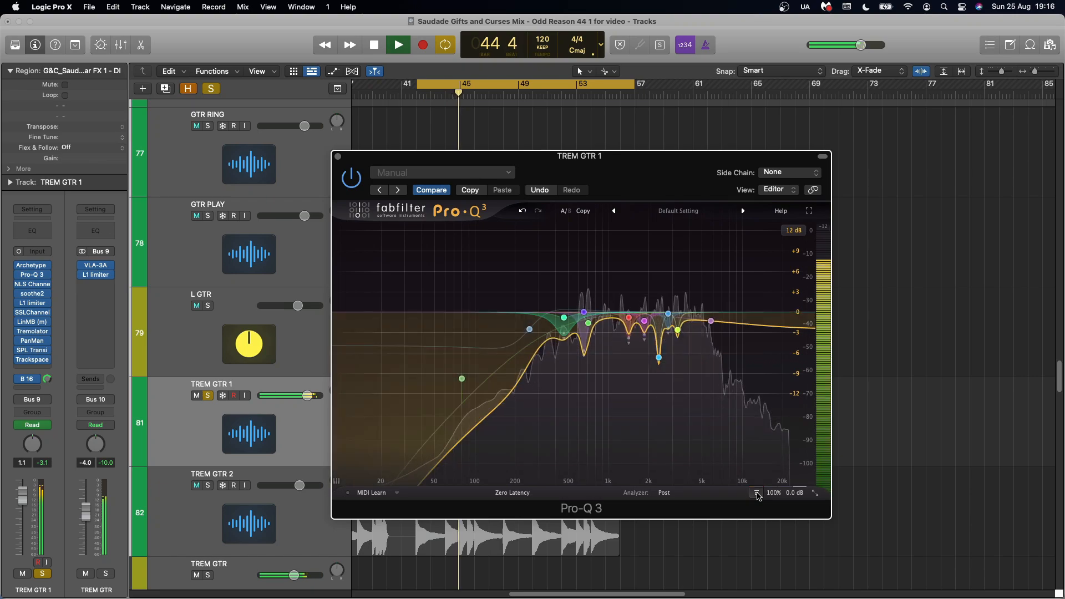
{"action": "key", "text": "space"}
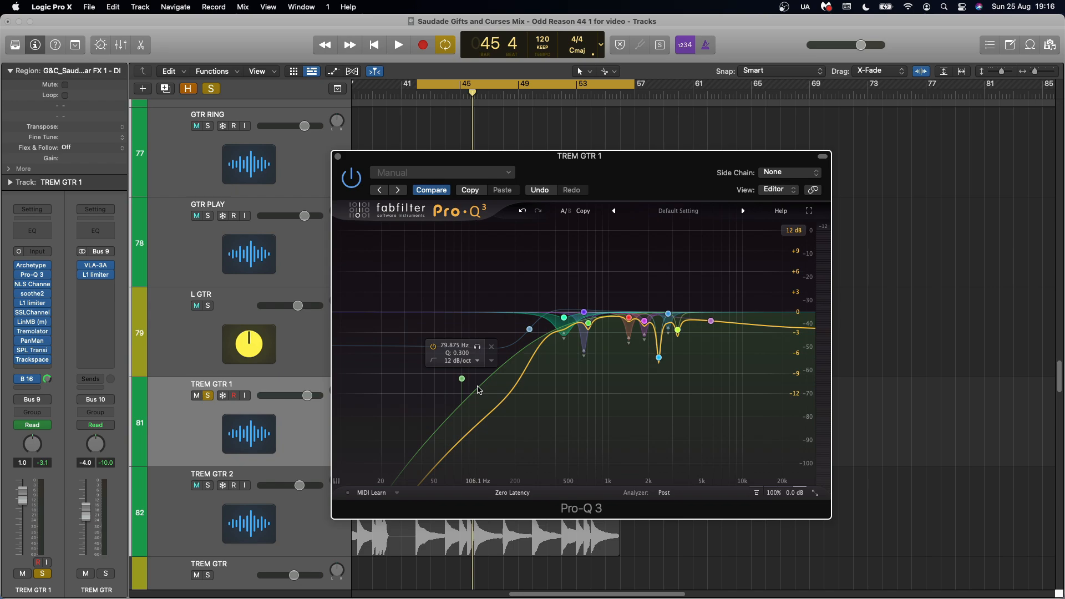
{"action": "left_click", "coordinate": [336, 157]}
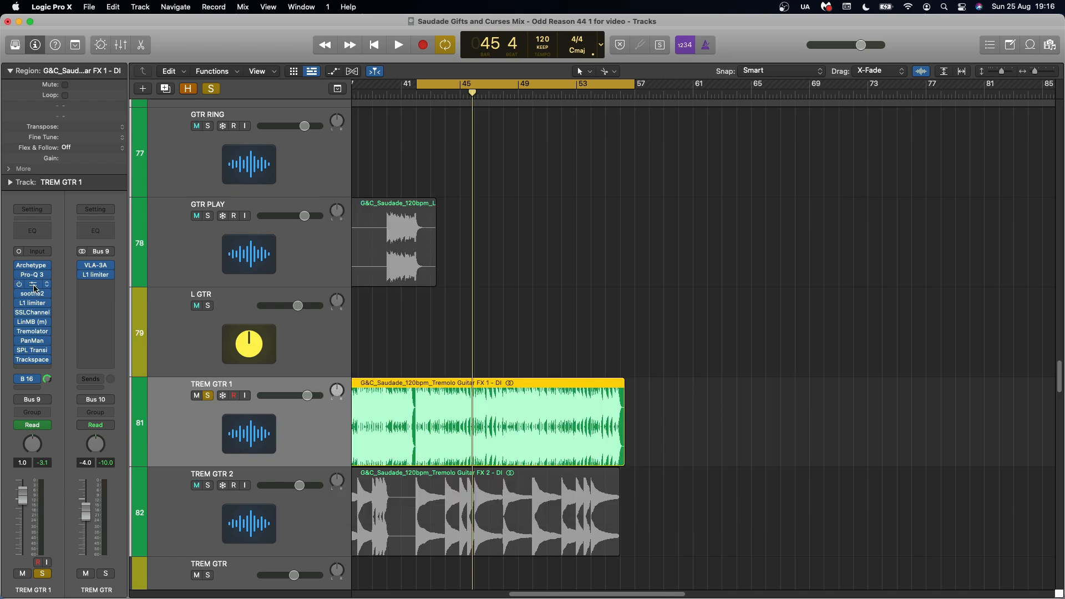
View the NLS Channel, soothe2 and L1 limiter settings on TREM GTR 1 one after another
{"action": "left_click", "coordinate": [33, 284]}
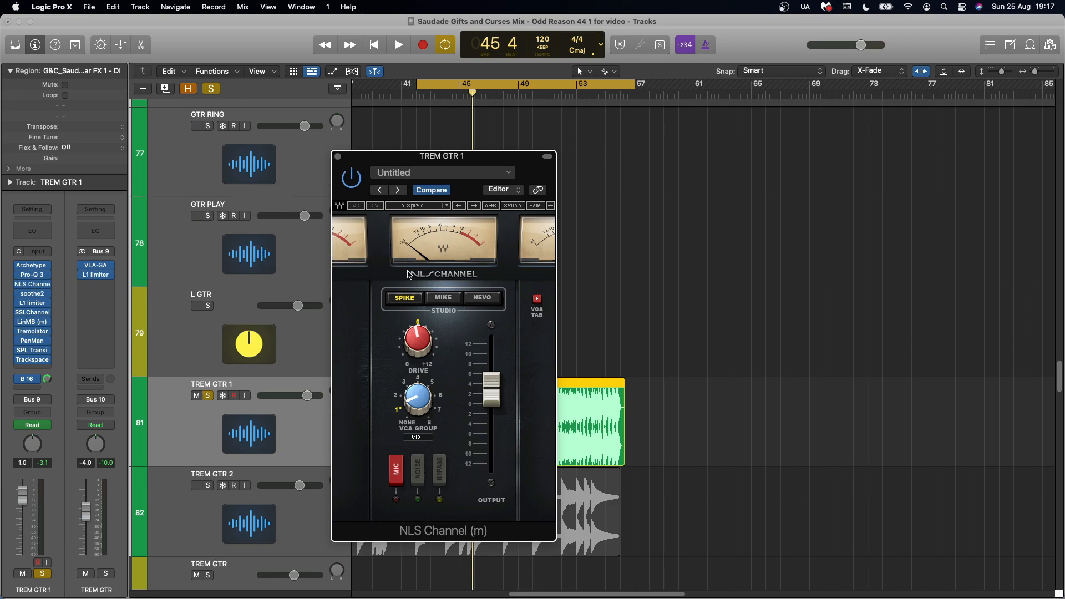
{"action": "left_click", "coordinate": [33, 294]}
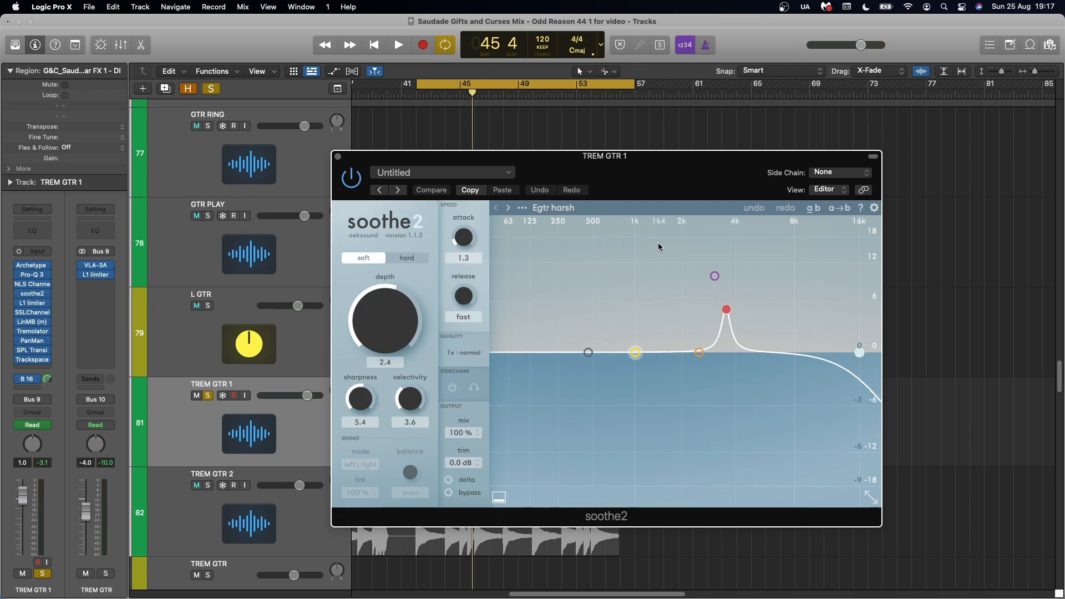
{"action": "left_click", "coordinate": [34, 304]}
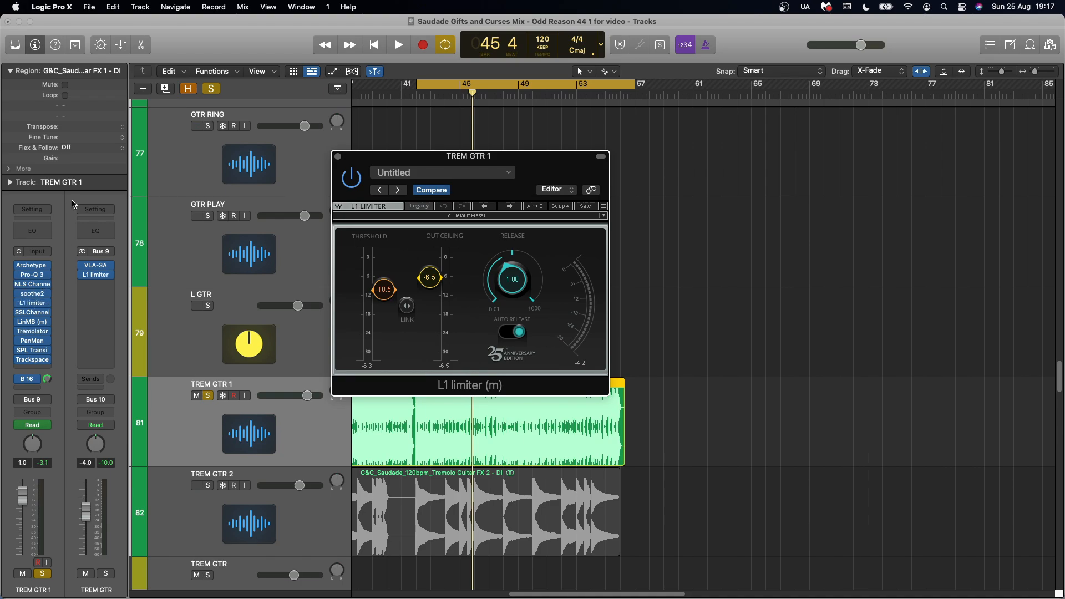
Open SSLChannel on TREM GTR 1, move its window fully into view and inspect the LMF frequency and gain
{"action": "left_click", "coordinate": [33, 312]}
{"action": "left_click_drag", "start_coordinate": [524, 167], "coordinate": [578, 71]}
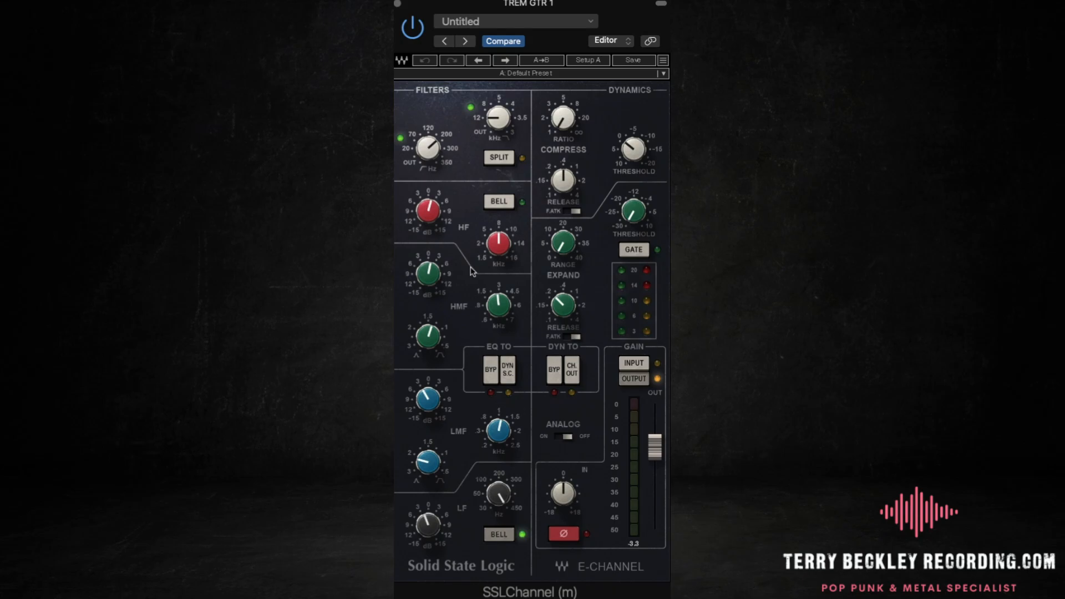
{"action": "left_click", "coordinate": [500, 435]}
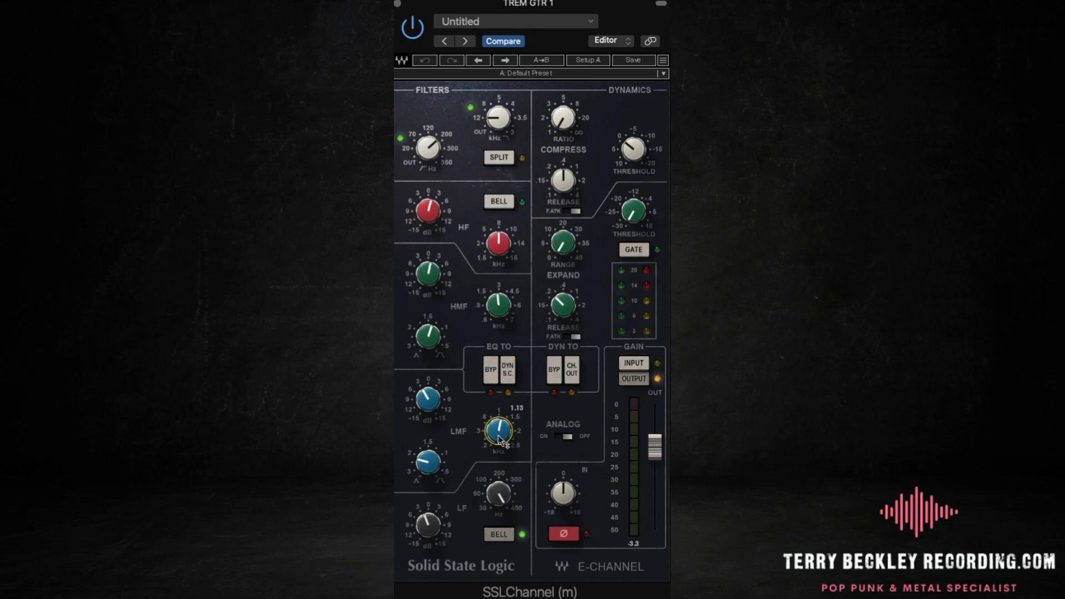
{"action": "left_click", "coordinate": [431, 404]}
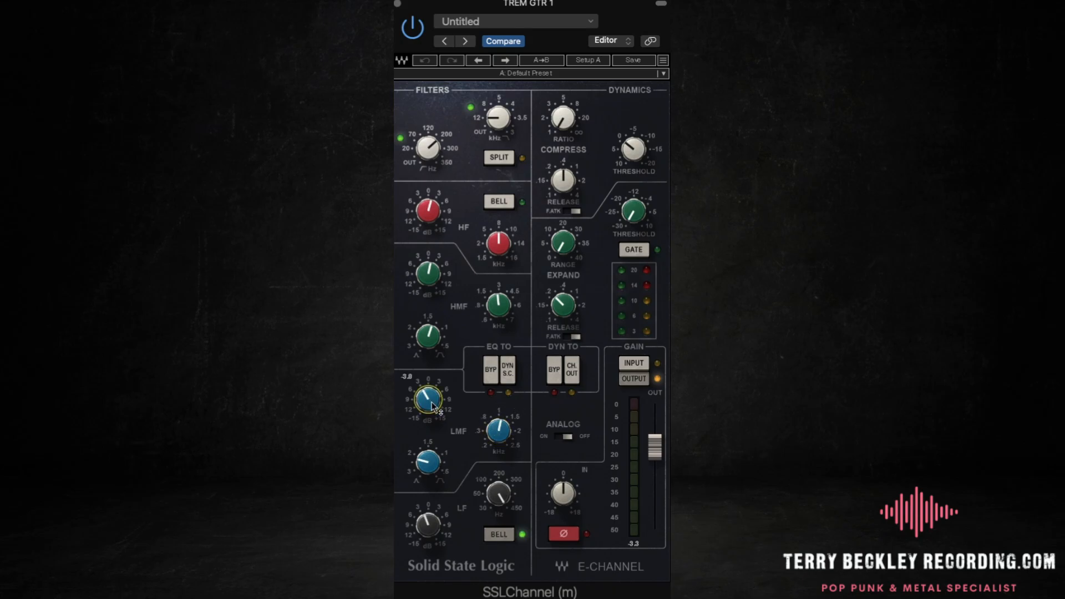
Inspect the LF frequency in SSLChannel on TREM GTR 1, compare playback with its EQ bypassed and active, and close its window
{"action": "left_click", "coordinate": [494, 504]}
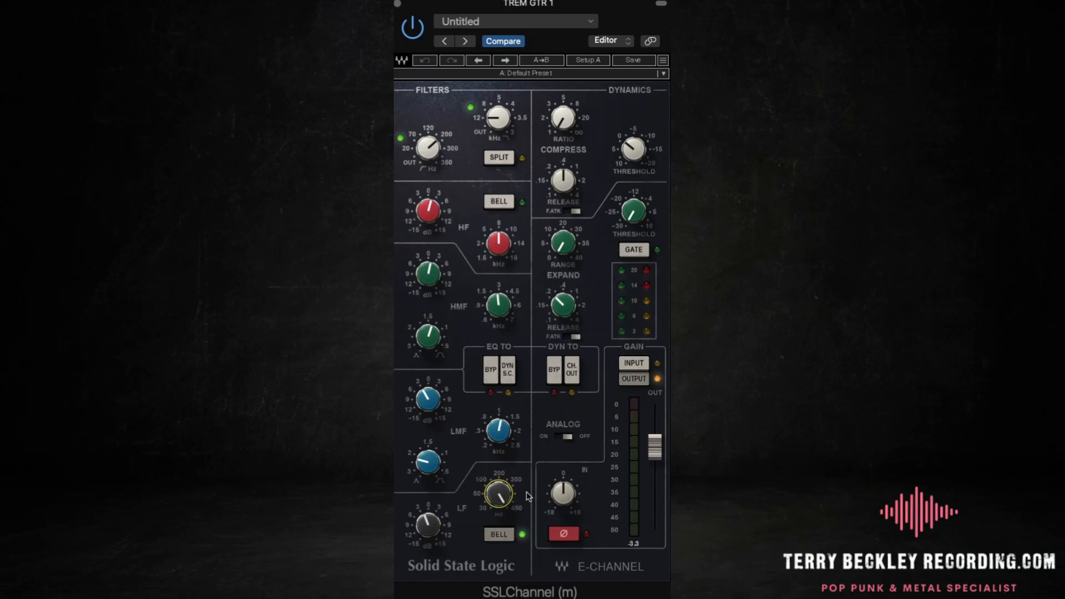
{"action": "left_click", "coordinate": [491, 370]}
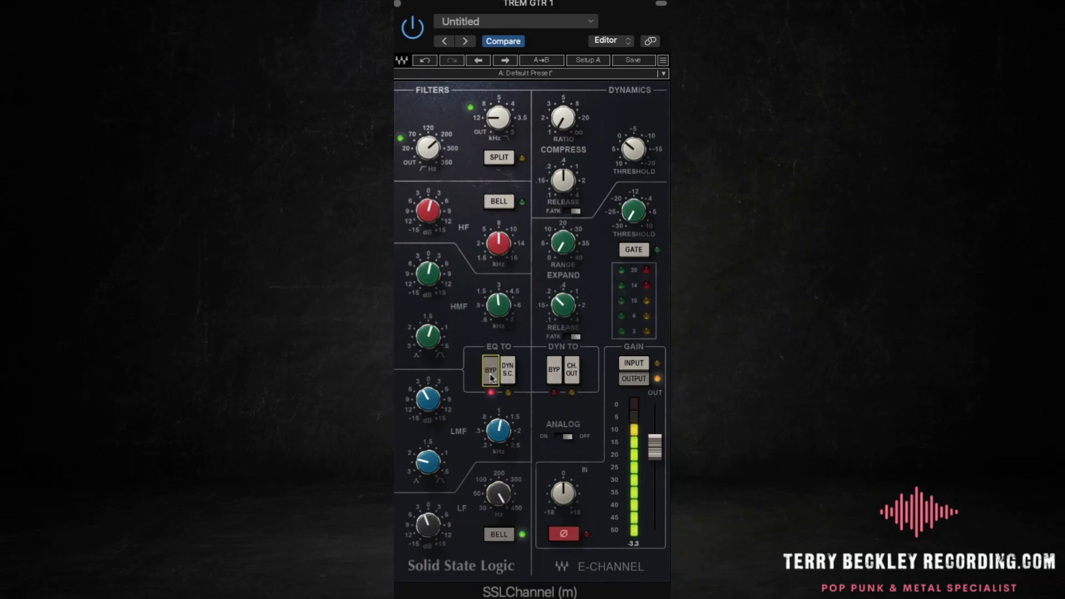
{"action": "left_click", "coordinate": [491, 374]}
{"action": "left_click", "coordinate": [491, 378]}
{"action": "left_click", "coordinate": [491, 377]}
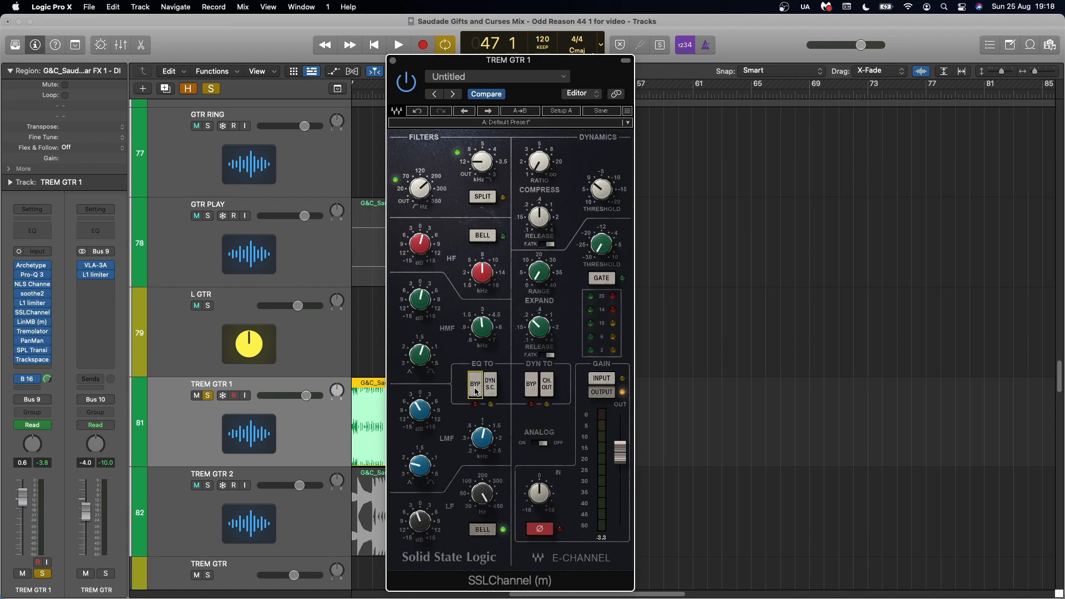
{"action": "left_click", "coordinate": [394, 61]}
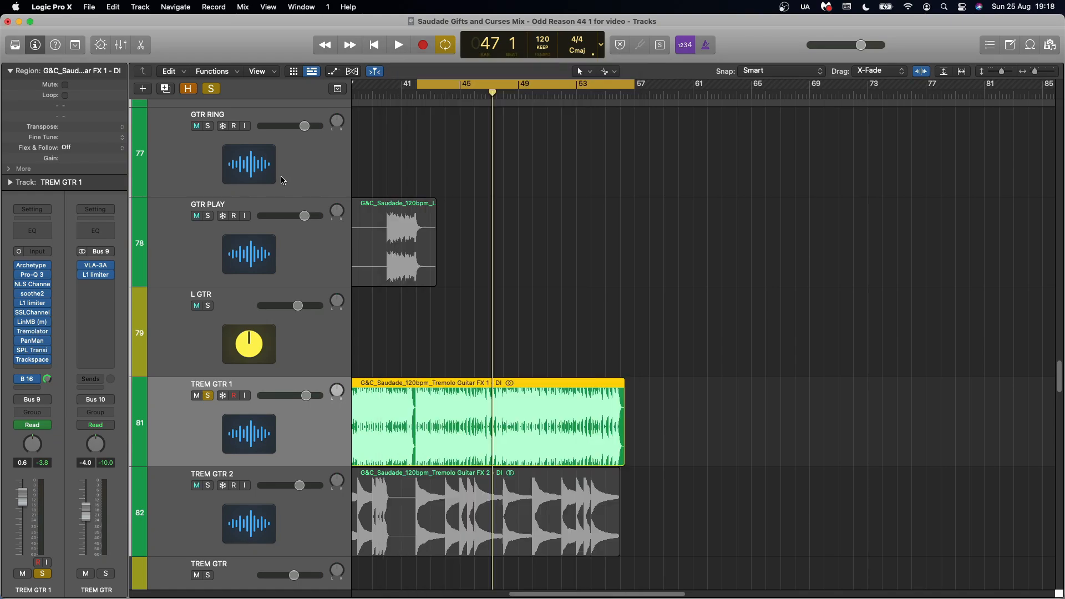
View the LinMB multiband compressor settings on TREM GTR 1 and close its window
{"action": "left_click", "coordinate": [33, 323]}
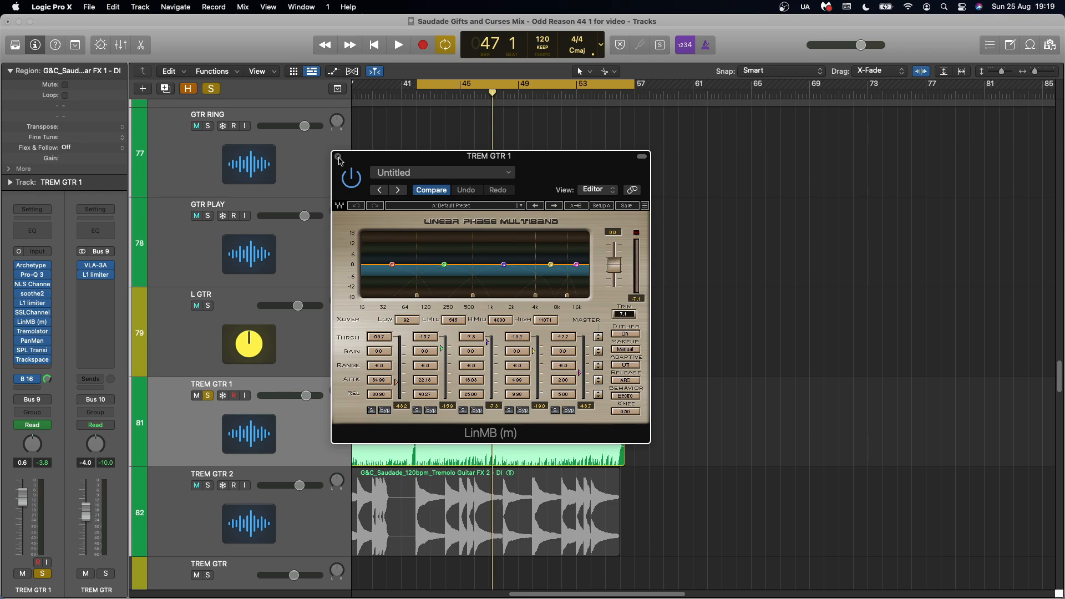
{"action": "left_click", "coordinate": [339, 157]}
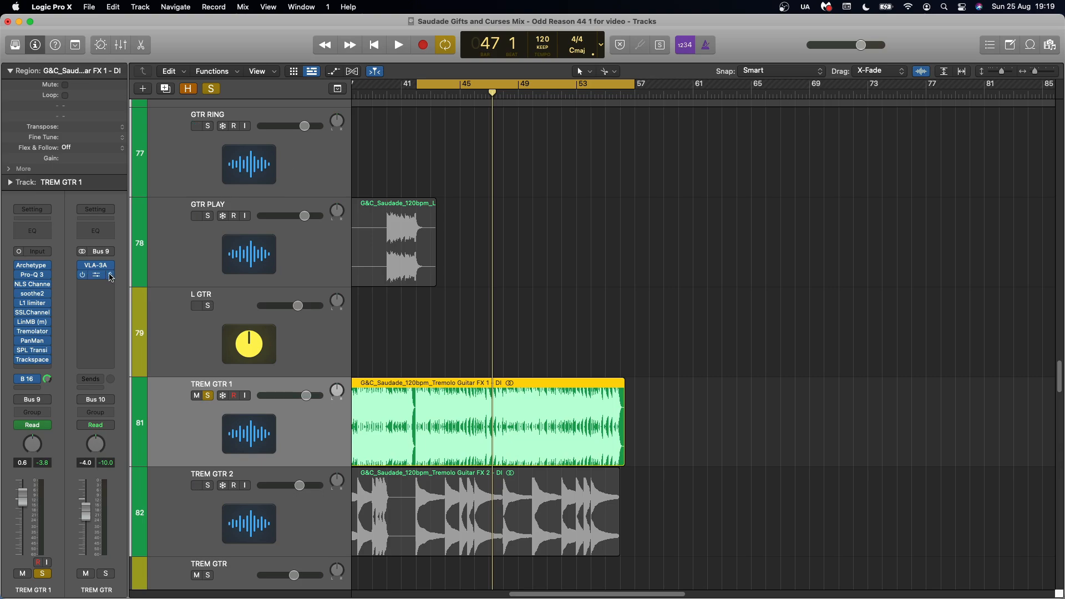
Open Tremolator on TREM GTR 1, turn off PanMan, and compare playback with Tremolator bypassed and active
{"action": "mouse_move", "coordinate": [35, 335]}
{"action": "left_click", "coordinate": [35, 335]}
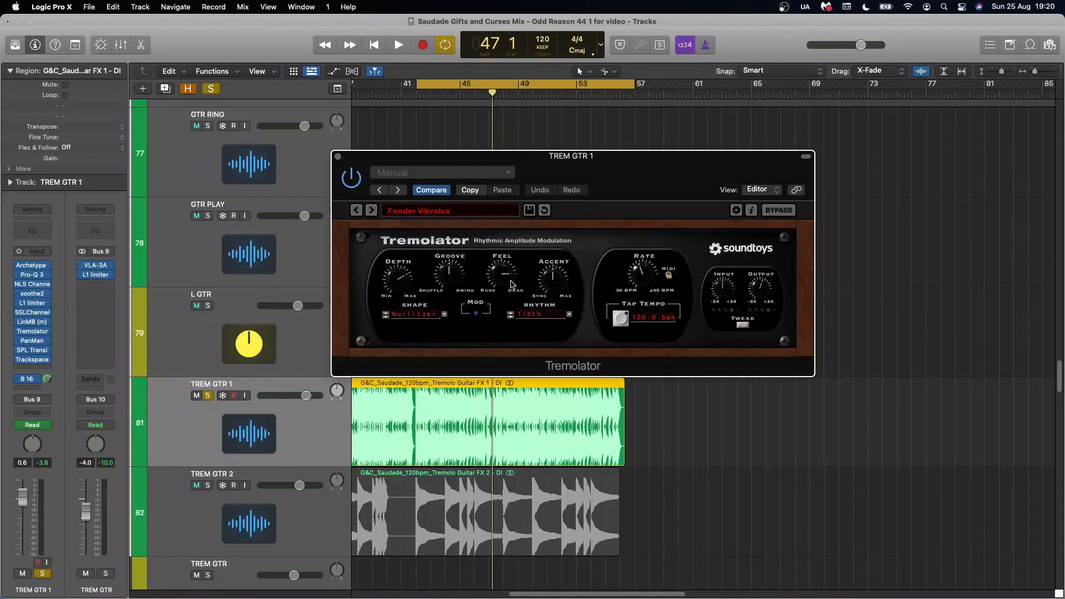
{"action": "left_click", "coordinate": [19, 342]}
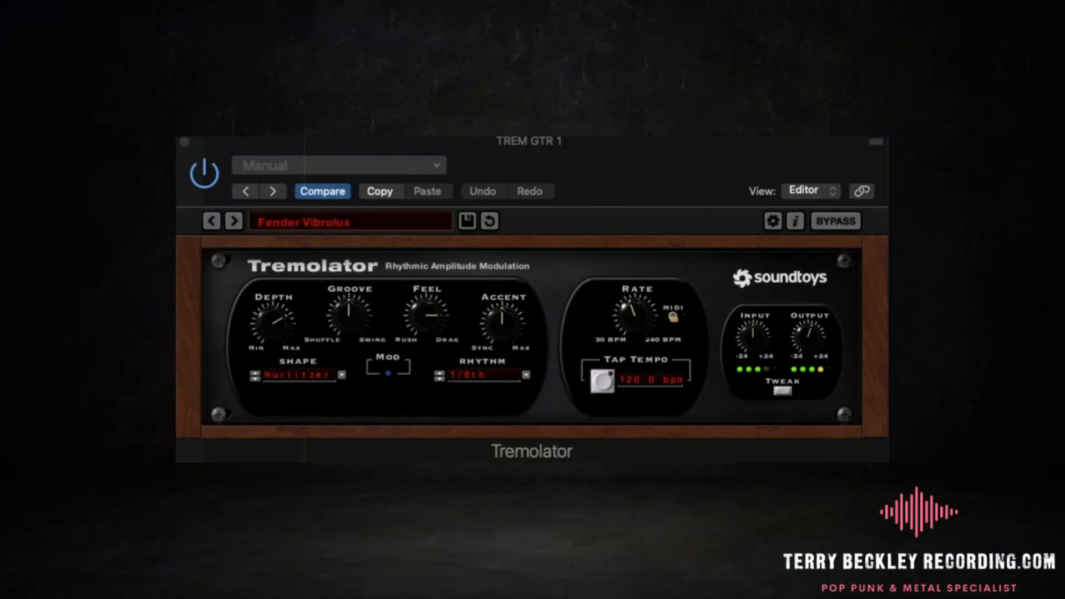
{"action": "left_click", "coordinate": [839, 221]}
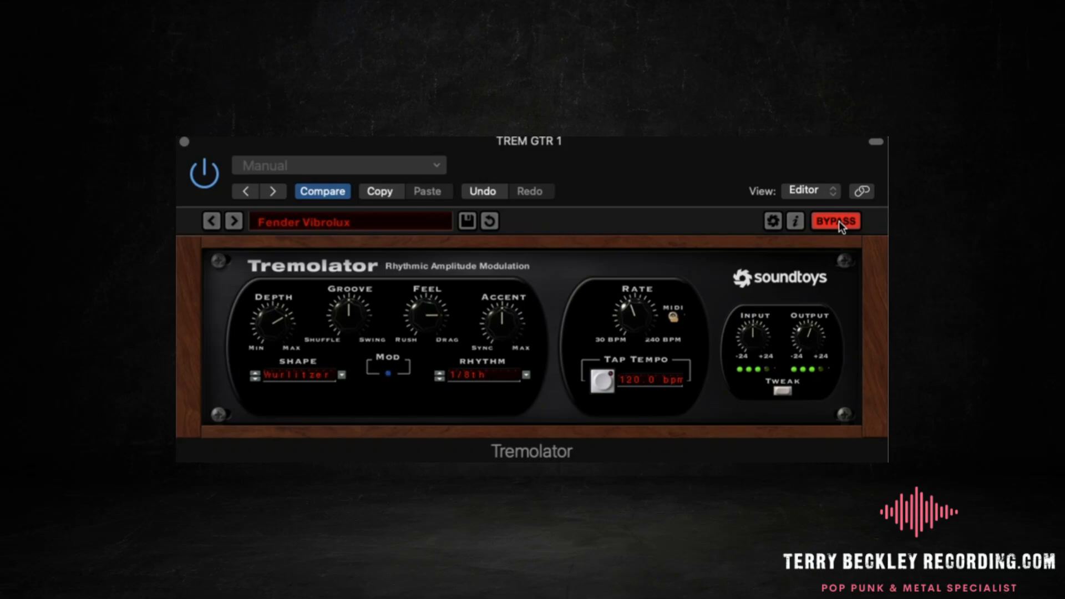
{"action": "left_click", "coordinate": [839, 221]}
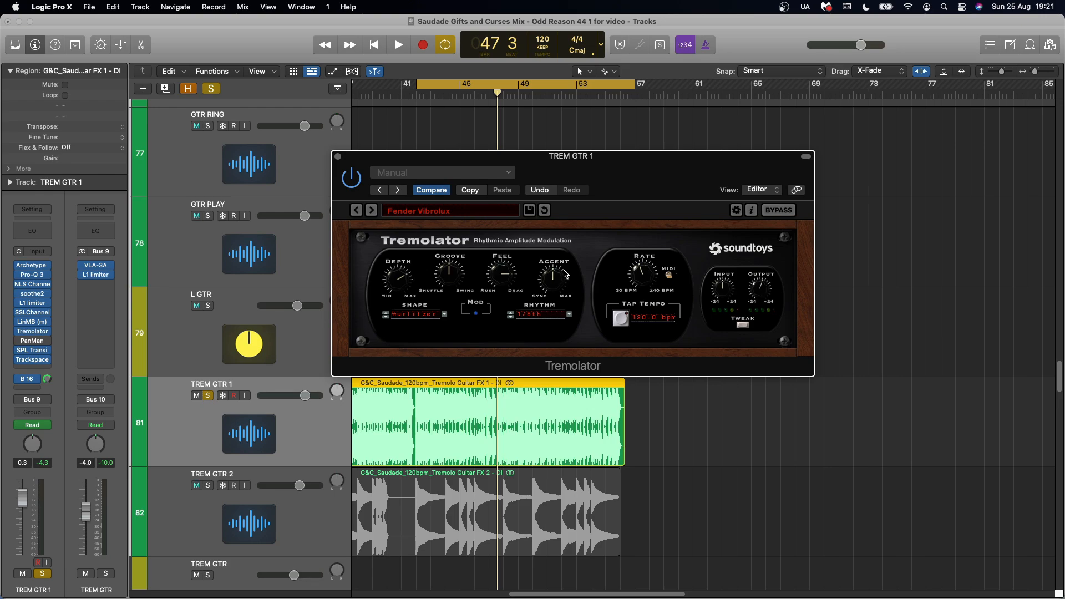
Turn Tremolator's Feel down toward Rush and audition the tremolo guitar
{"action": "key", "text": "space"}
{"action": "key", "text": "space"}
{"action": "left_click_drag", "start_coordinate": [506, 279], "coordinate": [510, 350]}
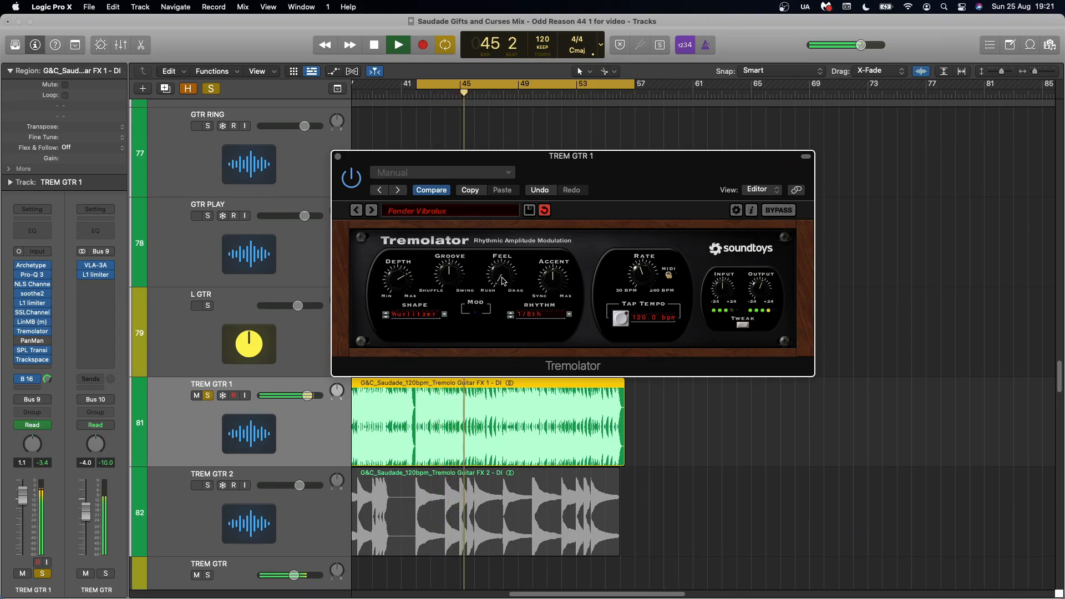
{"action": "key", "text": "space"}
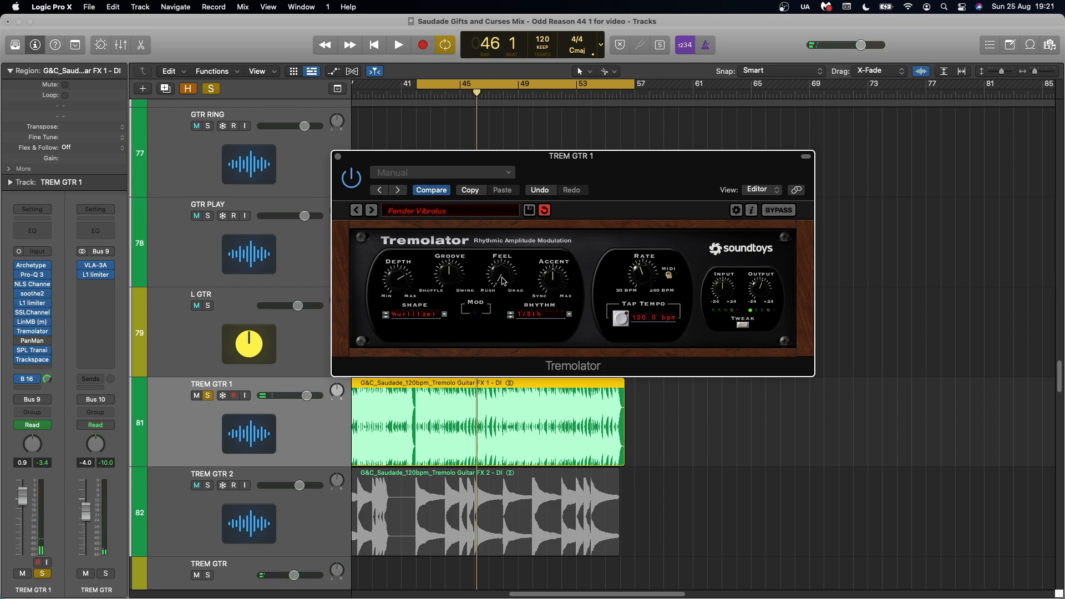
Turn Tremolator's Feel back up toward Drag, audition it with Depth at maximum, undo the last change and close the window
{"action": "left_click_drag", "start_coordinate": [504, 280], "coordinate": [509, 223]}
{"action": "key", "text": "space"}
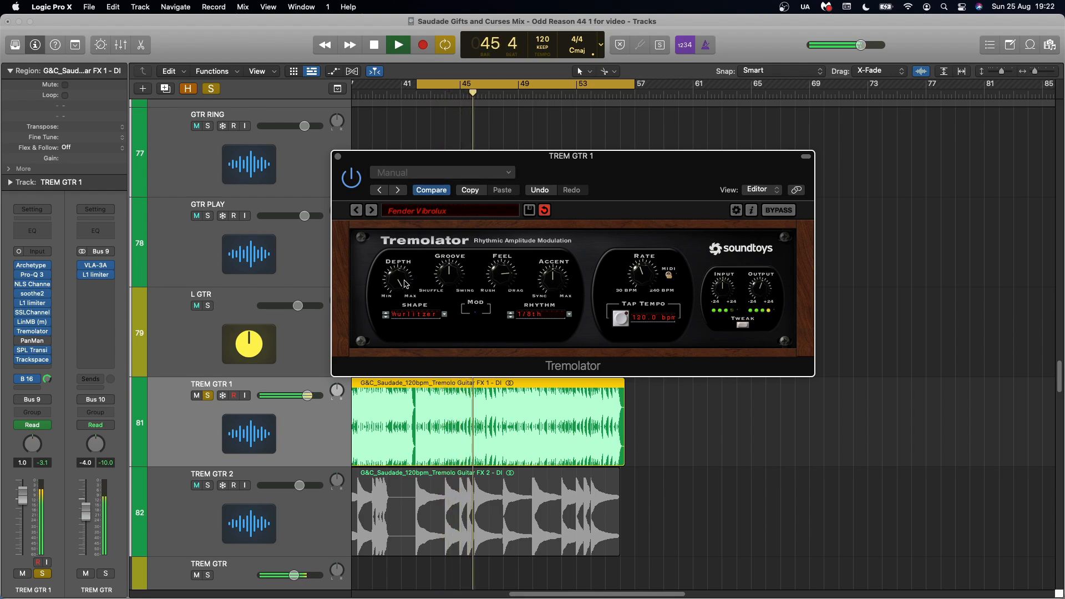
{"action": "key", "text": "space"}
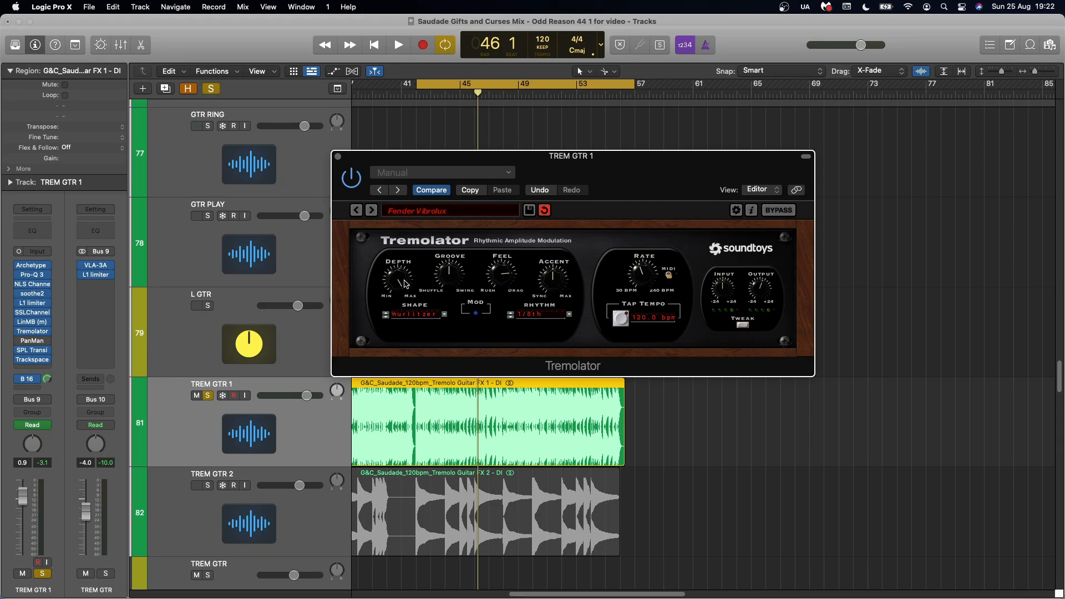
{"action": "key", "text": "super+z"}
{"action": "left_click", "coordinate": [338, 157]}
Open PanMan on TREM GTR 1, switch it back on during playback to compare the panning, and close its window
{"action": "mouse_move", "coordinate": [40, 342]}
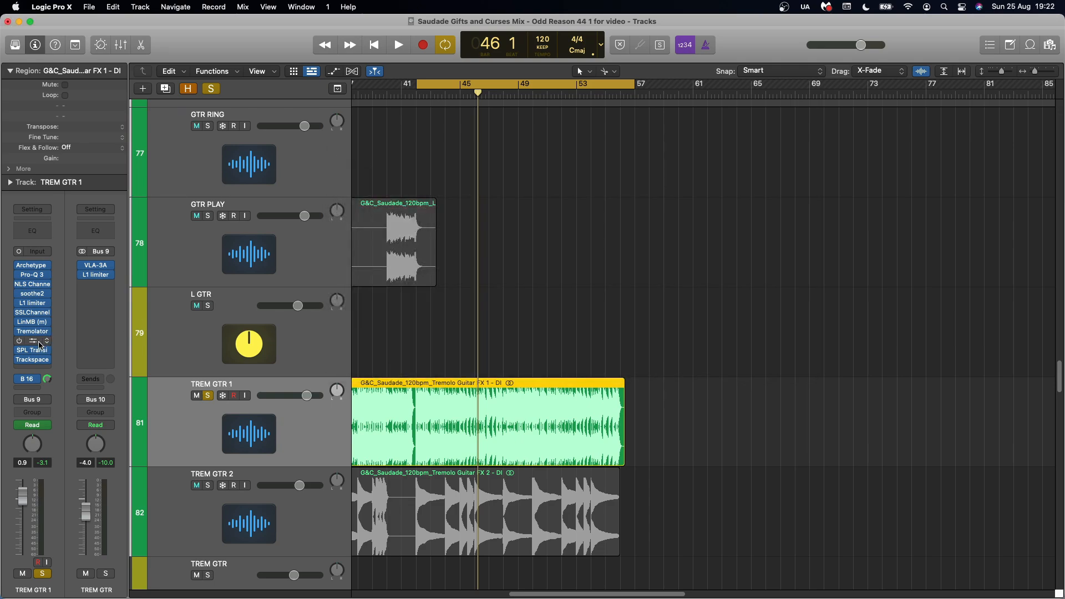
{"action": "left_click", "coordinate": [36, 344]}
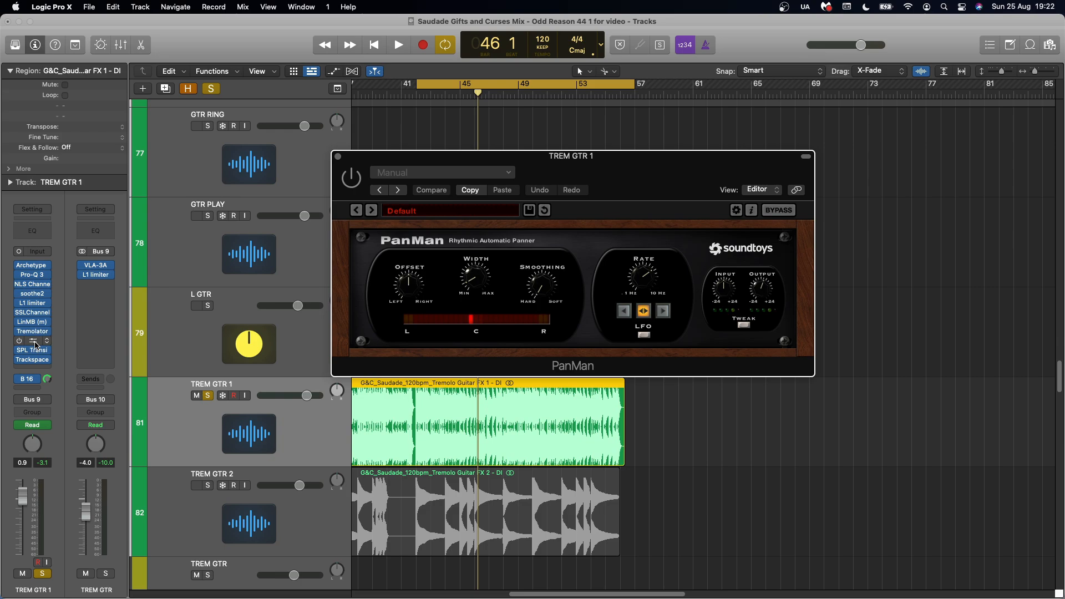
{"action": "left_click", "coordinate": [260, 337]}
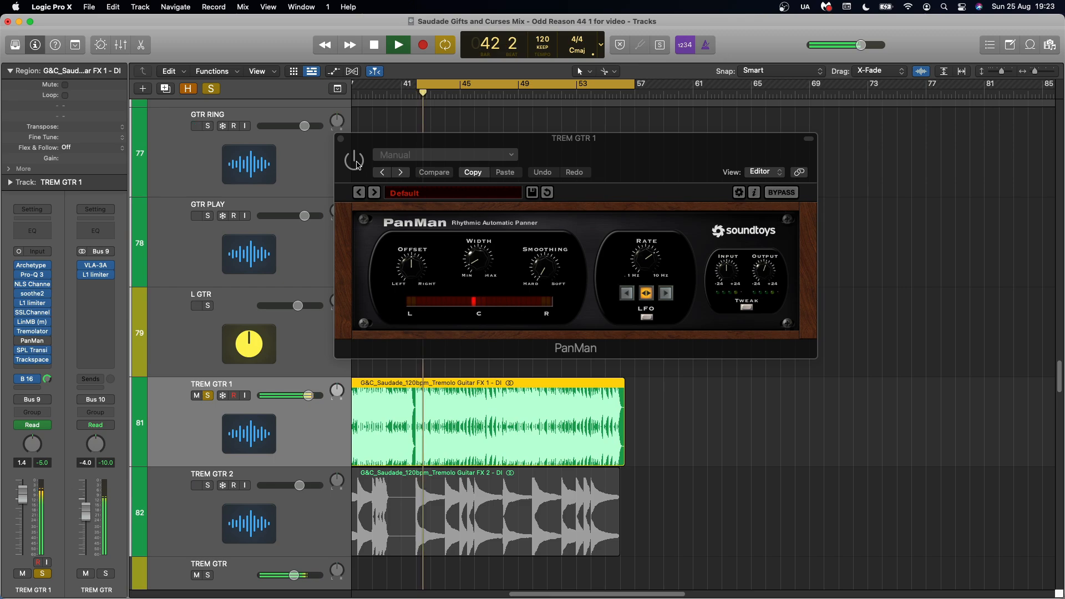
{"action": "left_click", "coordinate": [357, 164]}
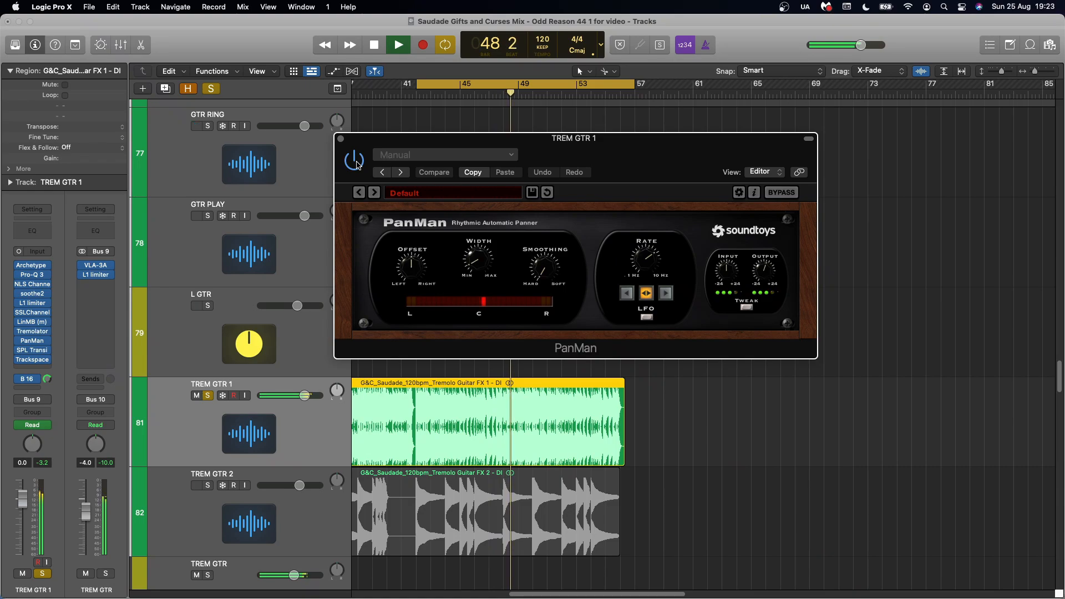
{"action": "key", "text": "space"}
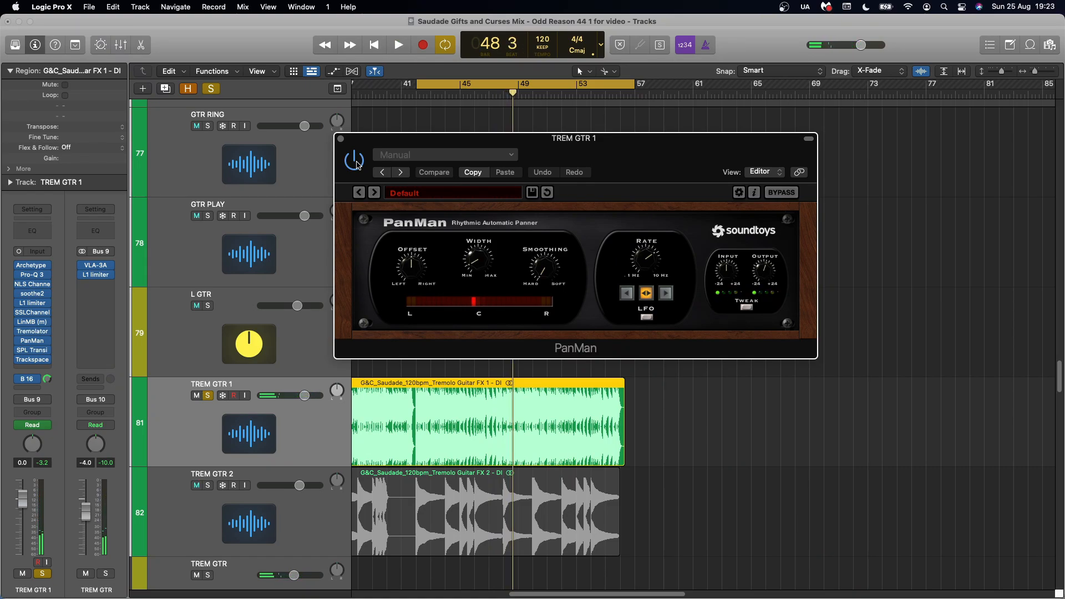
{"action": "left_click", "coordinate": [341, 138]}
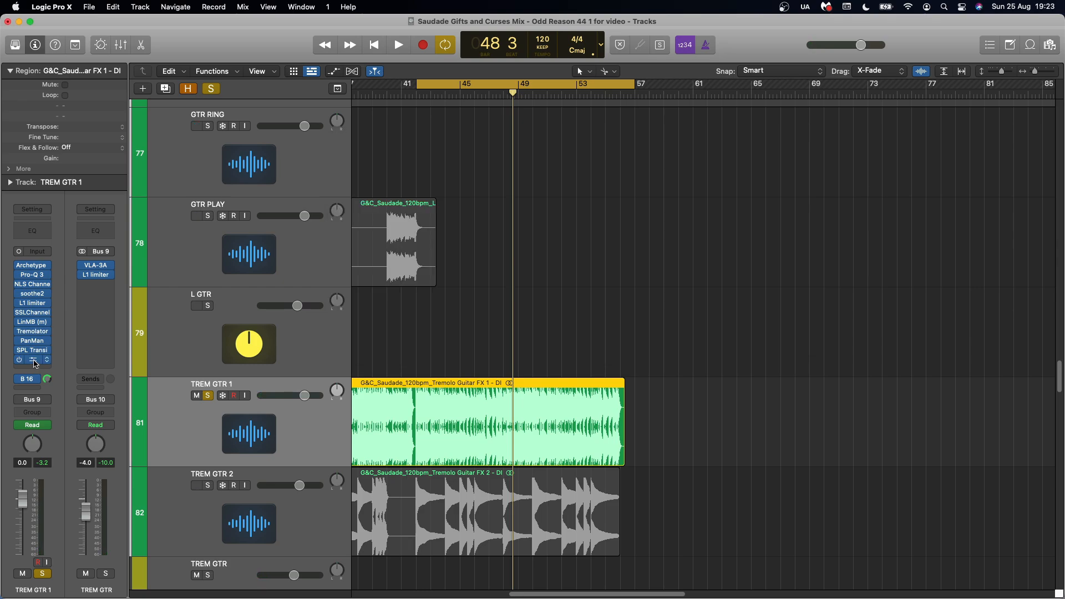
Set the side chain of Trackspacer on TREM GTR 1 to the SYNTH track and close its window
{"action": "left_click", "coordinate": [35, 361]}
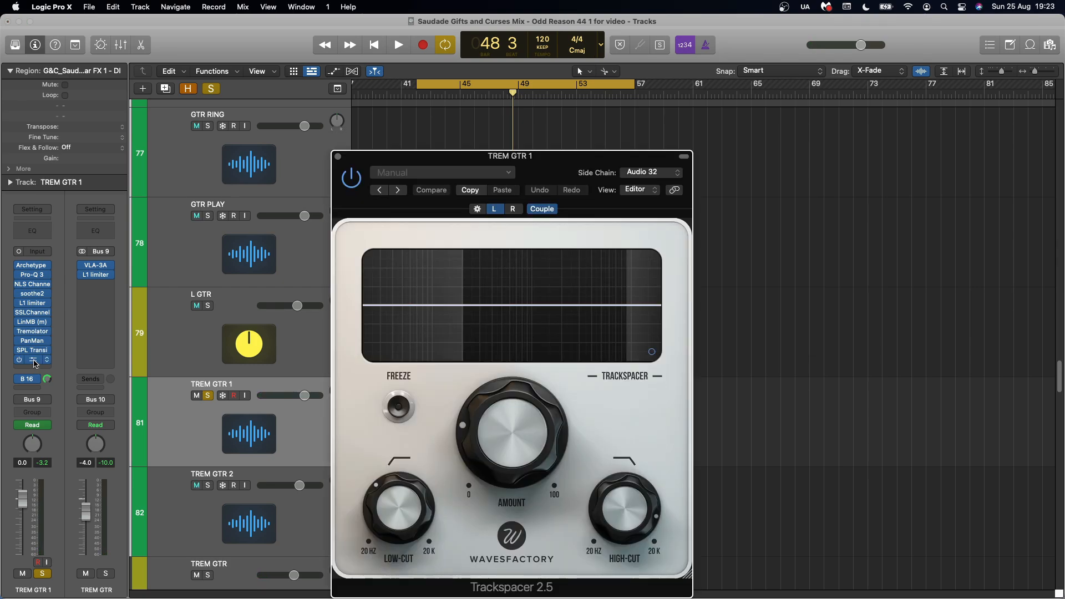
{"action": "left_click", "coordinate": [652, 172]}
{"action": "left_click", "coordinate": [649, 240]}
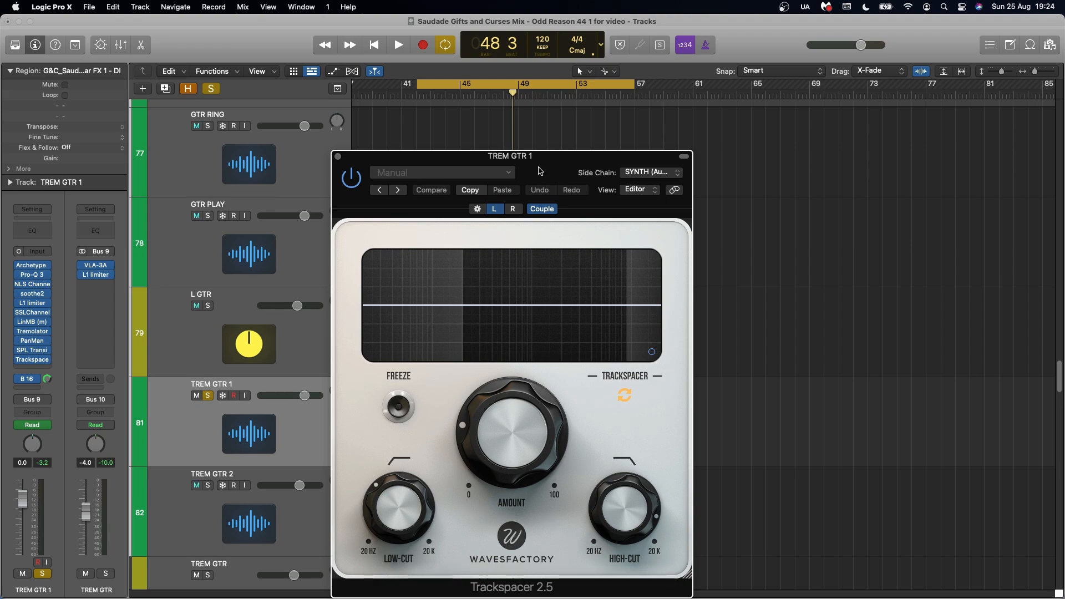
{"action": "left_click", "coordinate": [337, 157]}
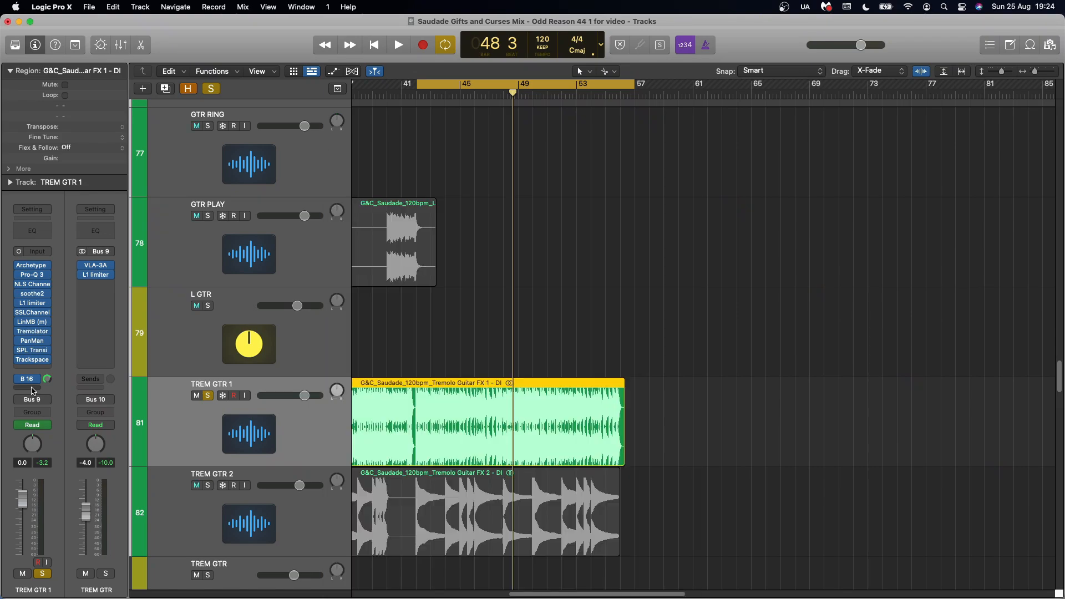
Show the Bus 16 channel GTR ROOM and inspect its ValhallaSupermassive and ValhallaRoom settings
{"action": "left_click", "coordinate": [29, 379]}
{"action": "left_click", "coordinate": [64, 340]}
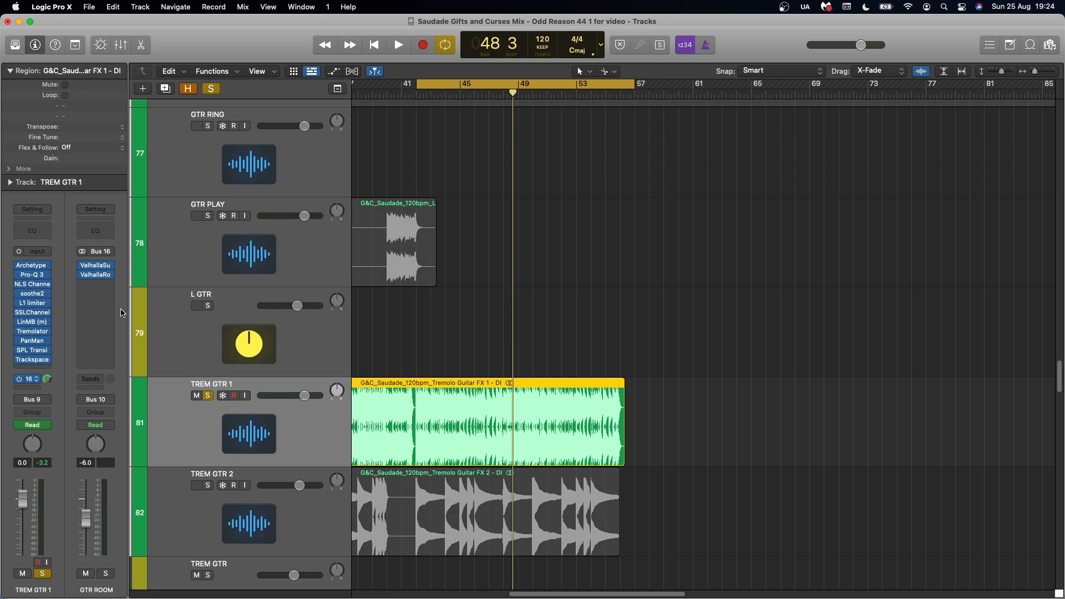
{"action": "left_click", "coordinate": [98, 266]}
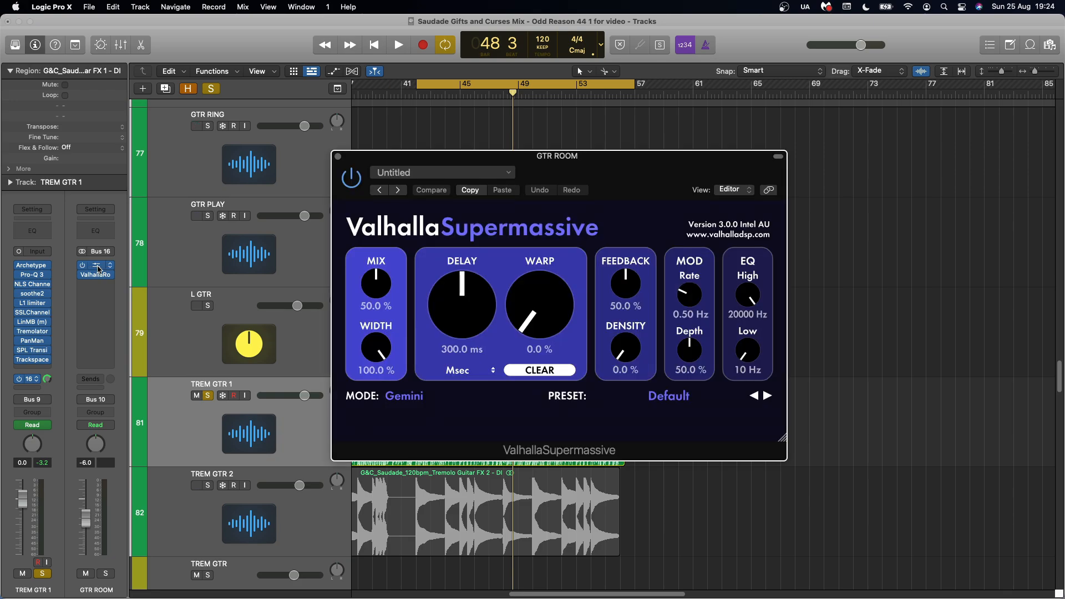
{"action": "left_click", "coordinate": [338, 156]}
{"action": "left_click", "coordinate": [97, 276]}
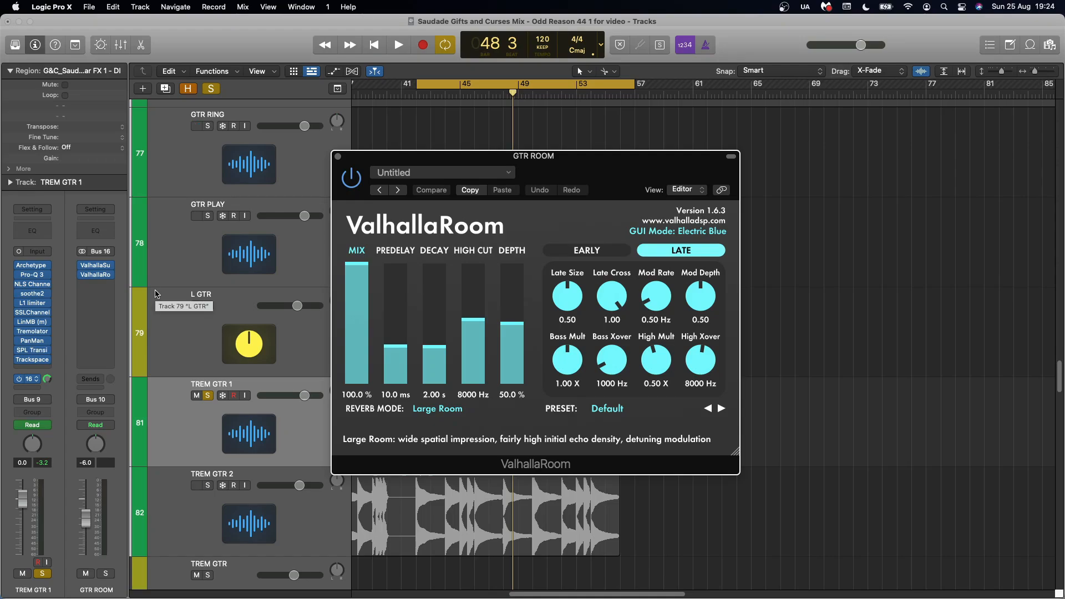
{"action": "left_click", "coordinate": [338, 157]}
Solo GTR ROOM, mute TREM GTR 2, and compare playback with GTR ROOM muted and unmuted
{"action": "left_click", "coordinate": [110, 577]}
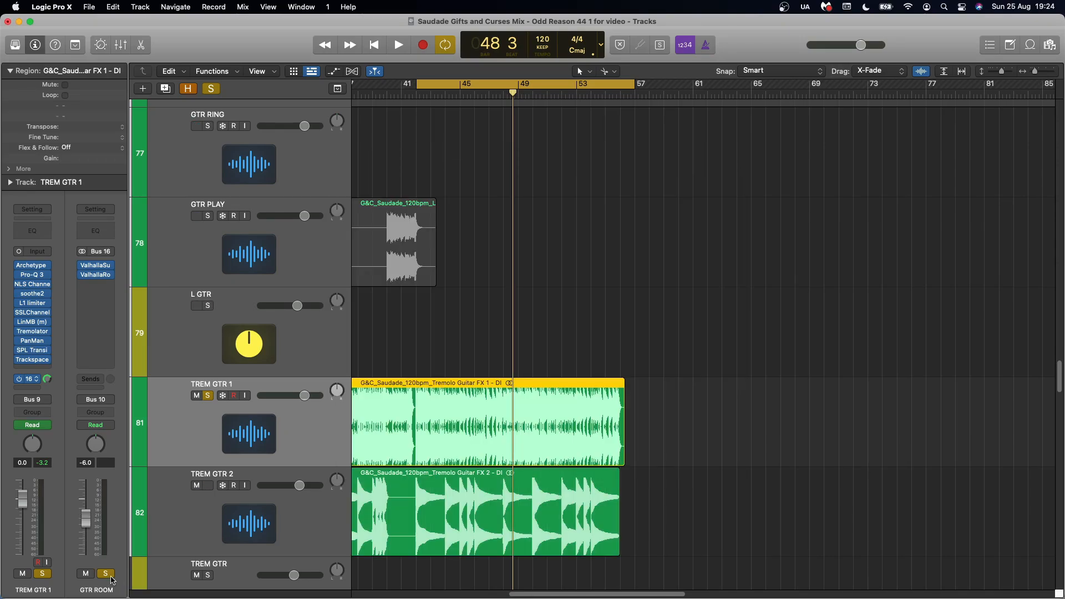
{"action": "key", "text": "space"}
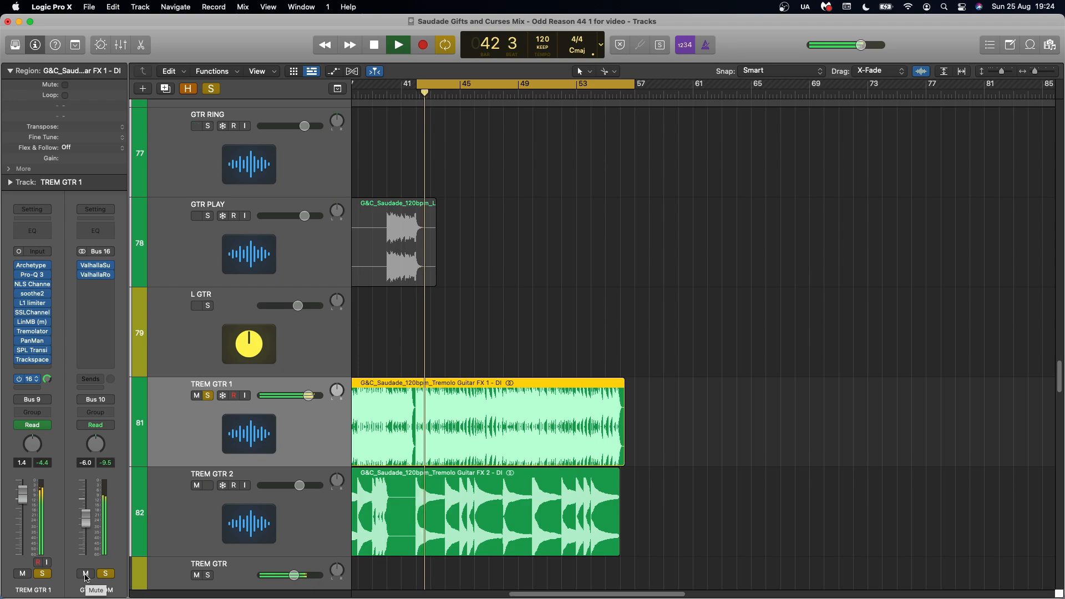
{"action": "left_click", "coordinate": [196, 486]}
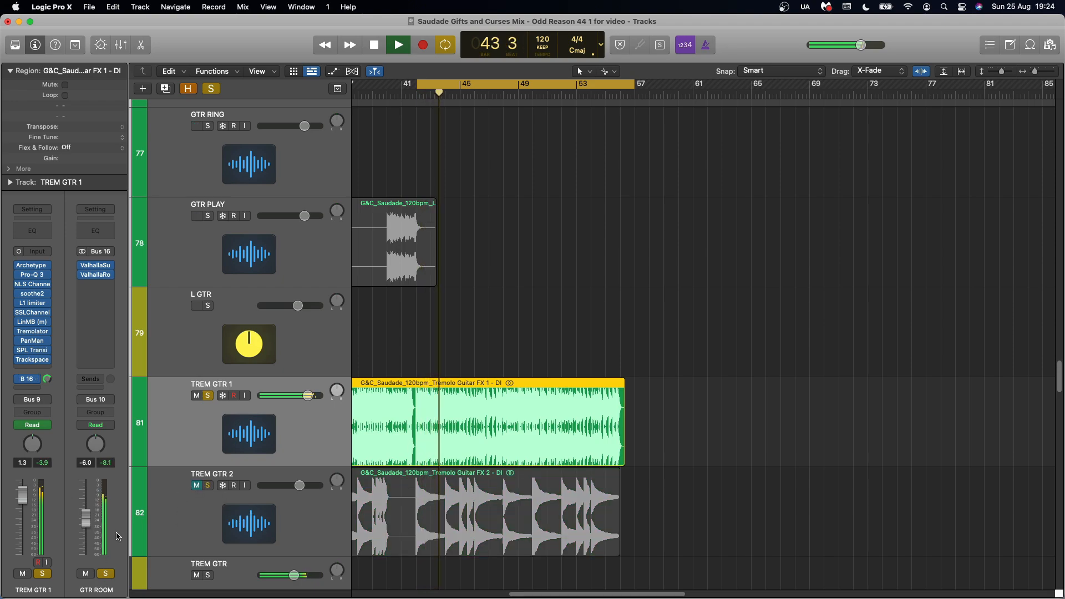
{"action": "left_click", "coordinate": [87, 575]}
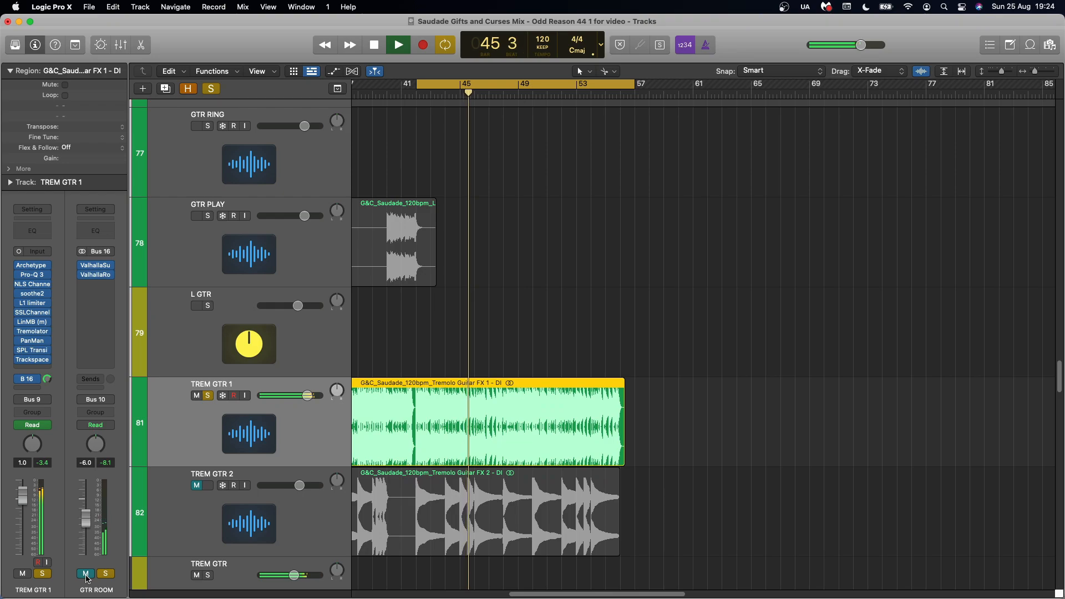
{"action": "left_click", "coordinate": [86, 576]}
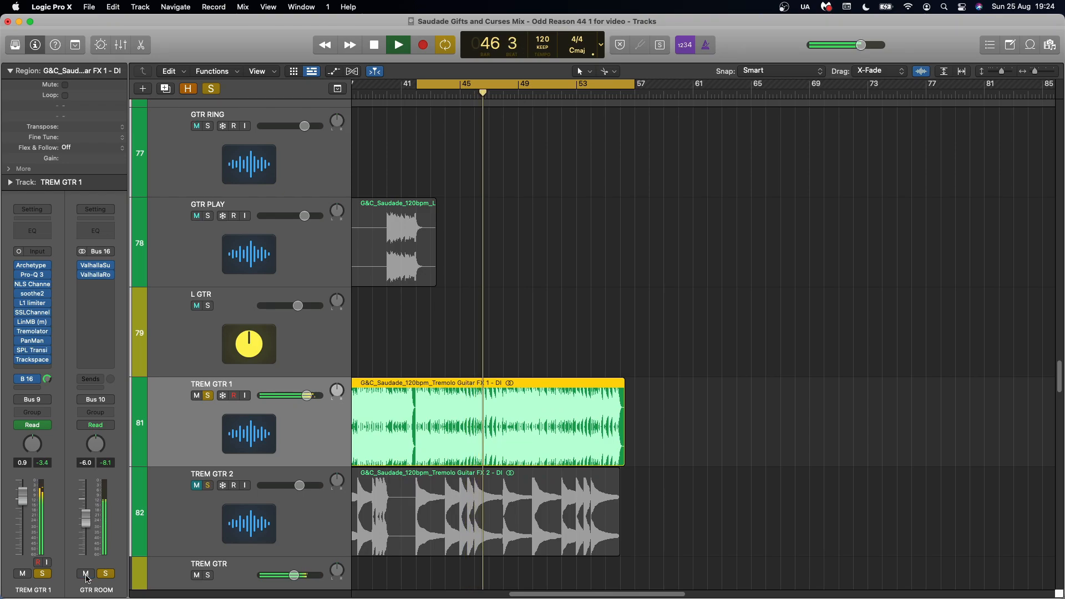
{"action": "key", "text": "space"}
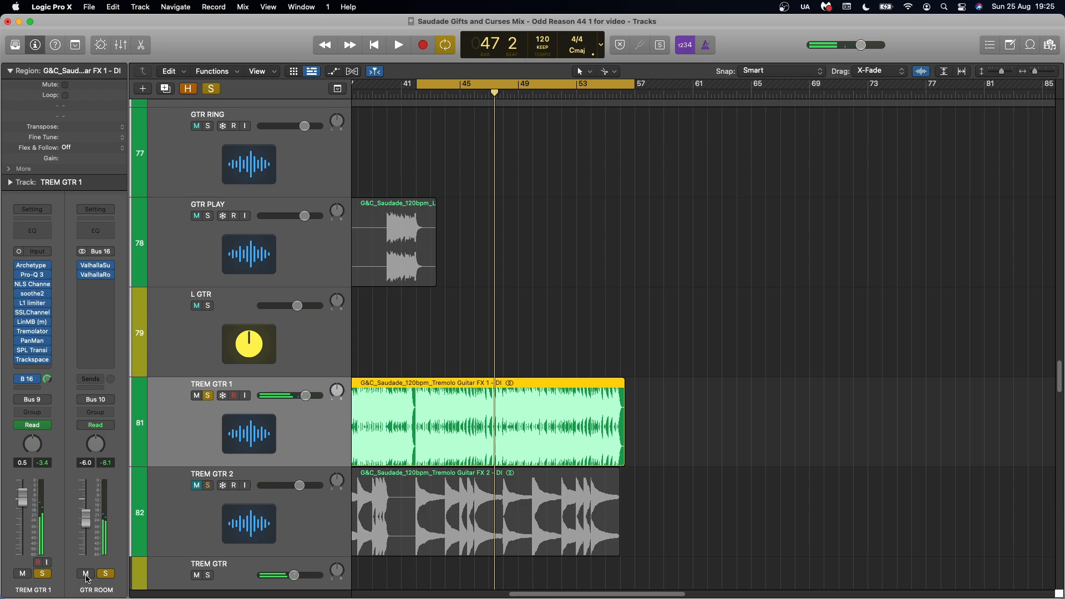
Unmute TREM GTR 2 and review the ValhallaSupermassive and ValhallaRoom settings on GTR ROOM again
{"action": "left_click", "coordinate": [196, 486]}
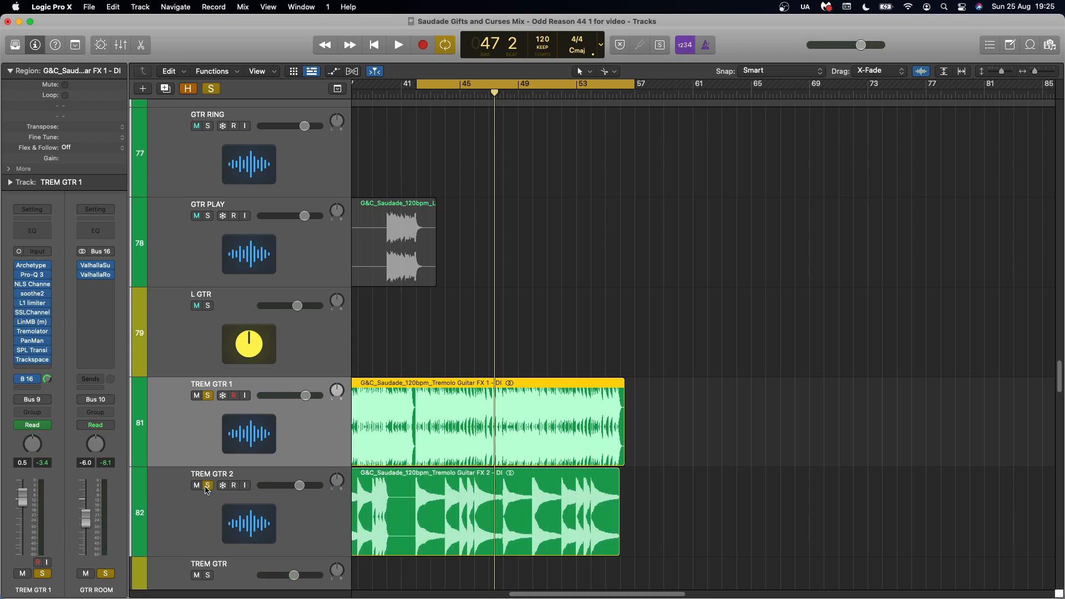
{"action": "left_click", "coordinate": [96, 267]}
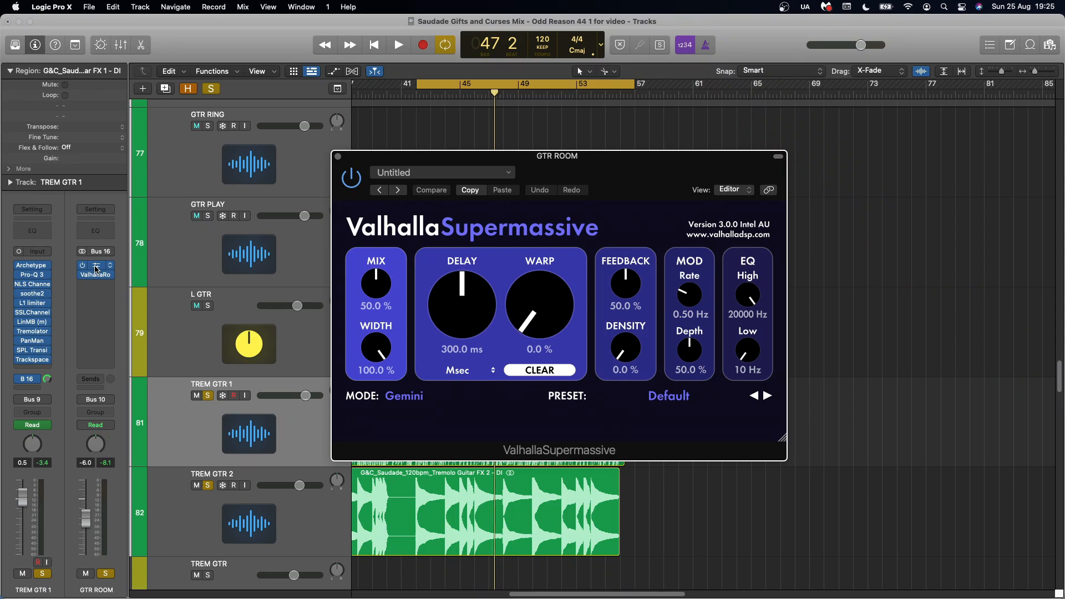
{"action": "left_click", "coordinate": [338, 156]}
{"action": "left_click", "coordinate": [95, 274]}
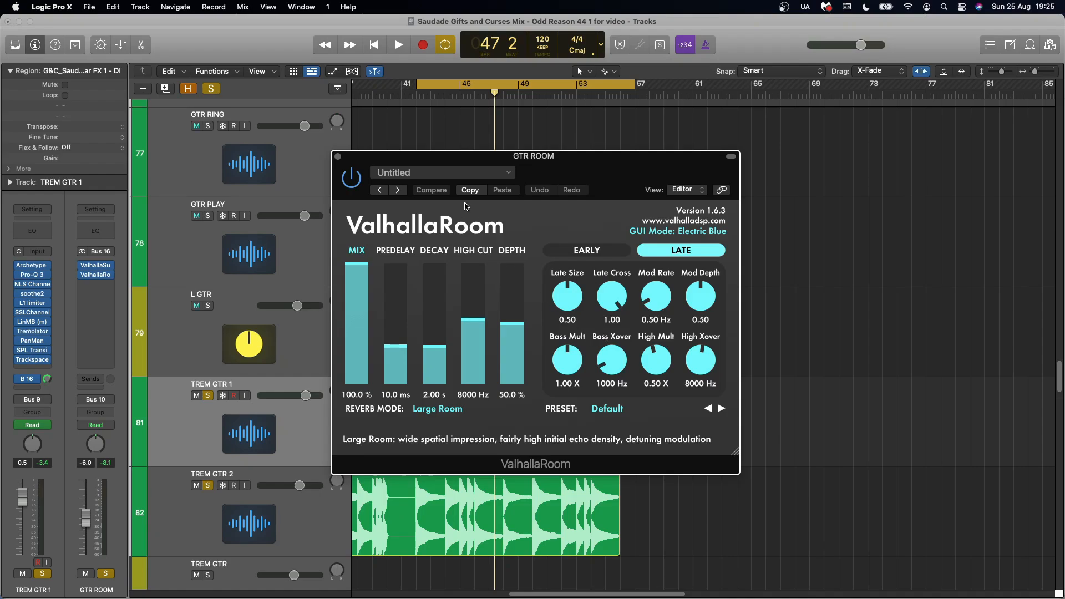
Close the ValhallaRoom window, then select TREM GTR 2, solo it and audition the looped section
{"action": "left_click", "coordinate": [338, 156]}
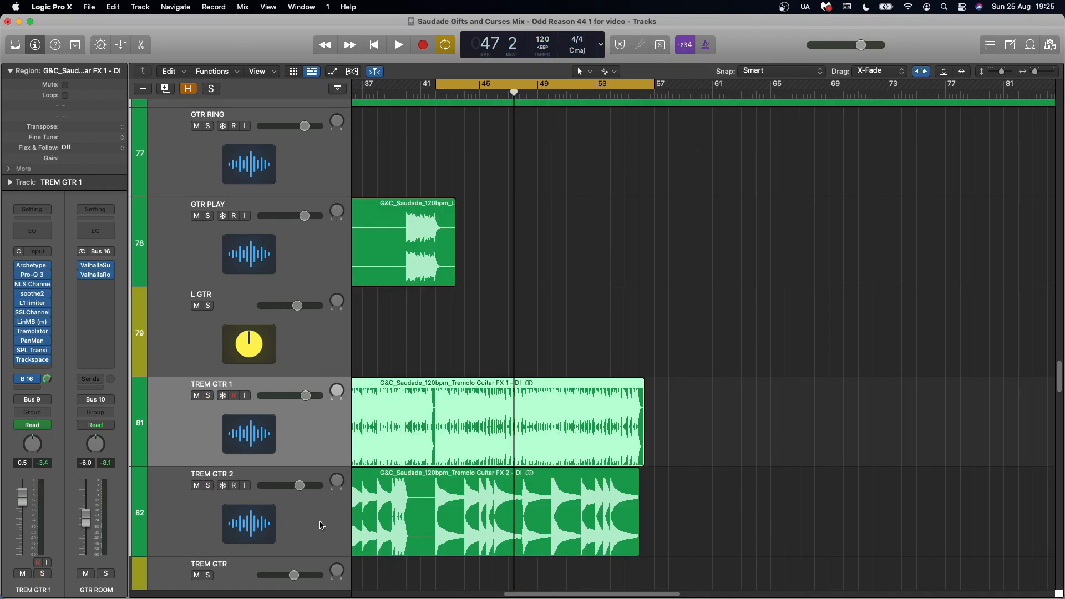
{"action": "left_click", "coordinate": [321, 525]}
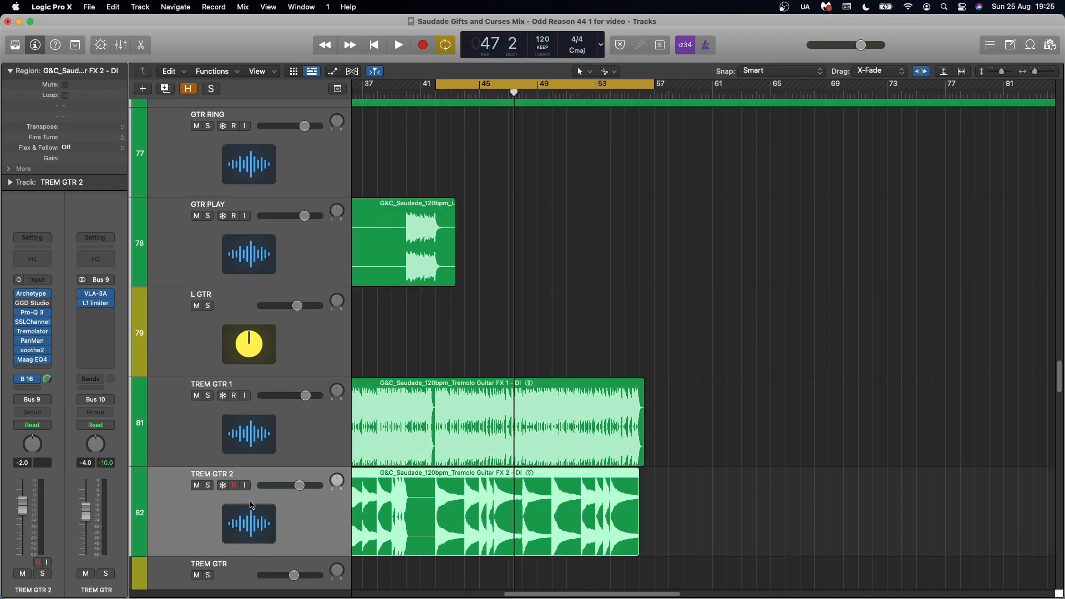
{"action": "left_click", "coordinate": [208, 486]}
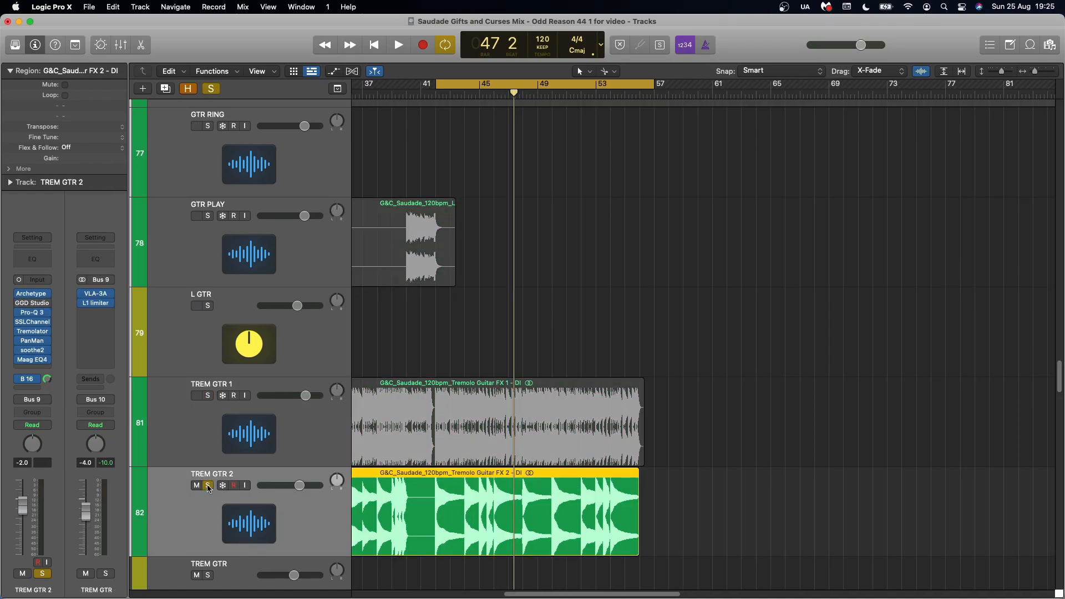
{"action": "key", "text": "space"}
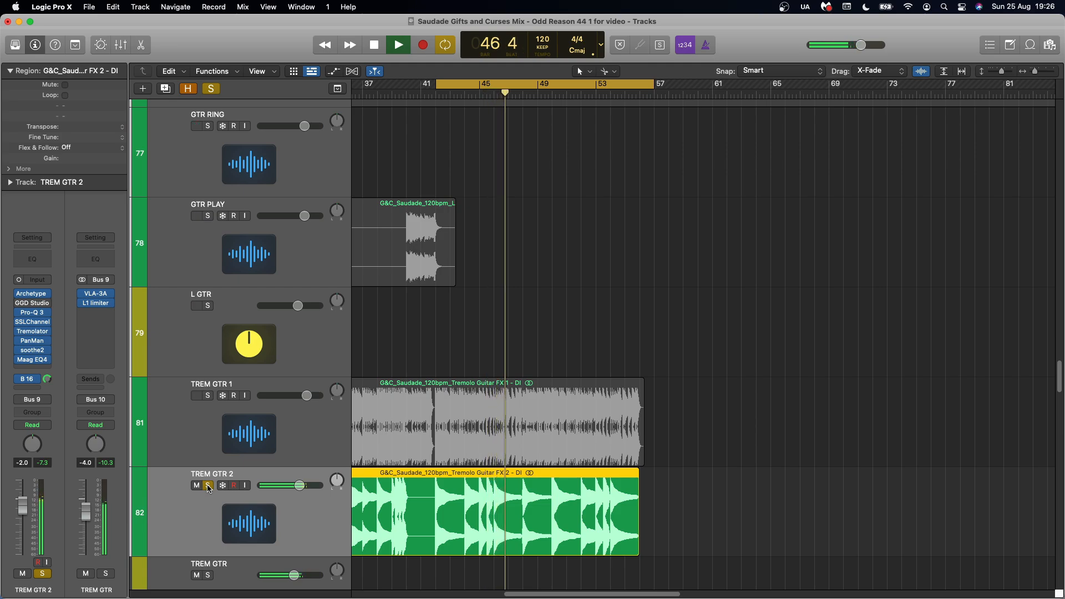
{"action": "key", "text": "space"}
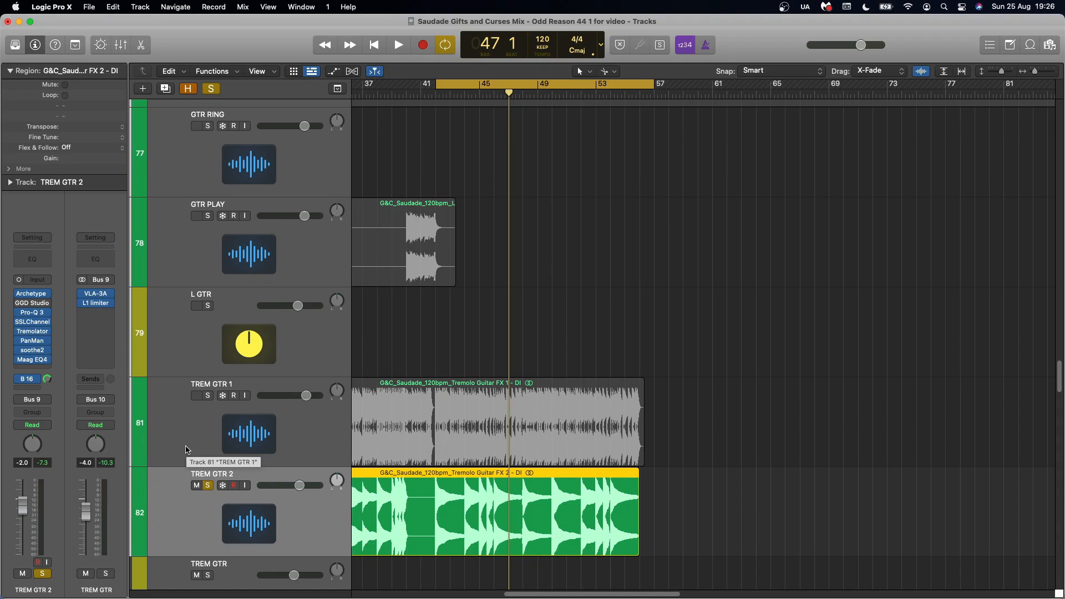
Inspect the pedals, amp head and cabinet microphone settings of Archetype Cory Wong on TREM GTR 2, and close its window
{"action": "left_click", "coordinate": [32, 293]}
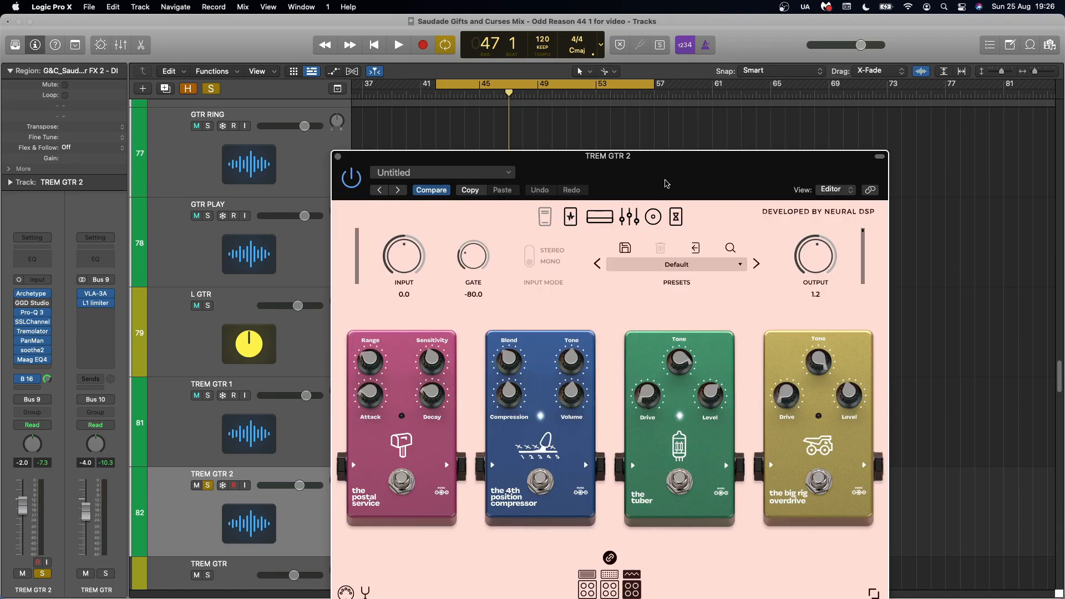
{"action": "left_click_drag", "start_coordinate": [664, 177], "coordinate": [619, 124]}
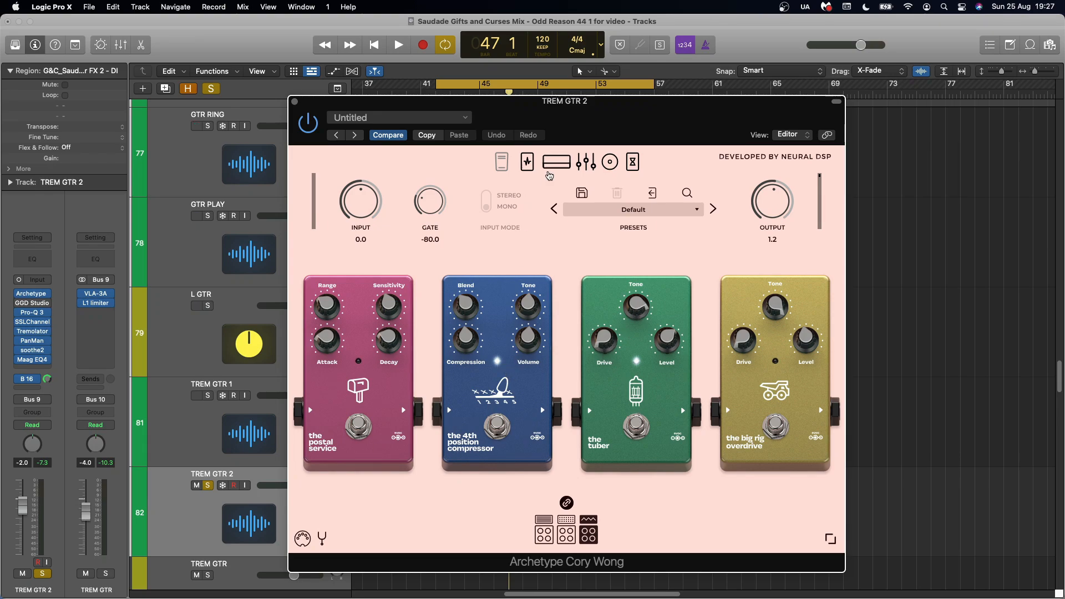
{"action": "left_click", "coordinate": [556, 162]}
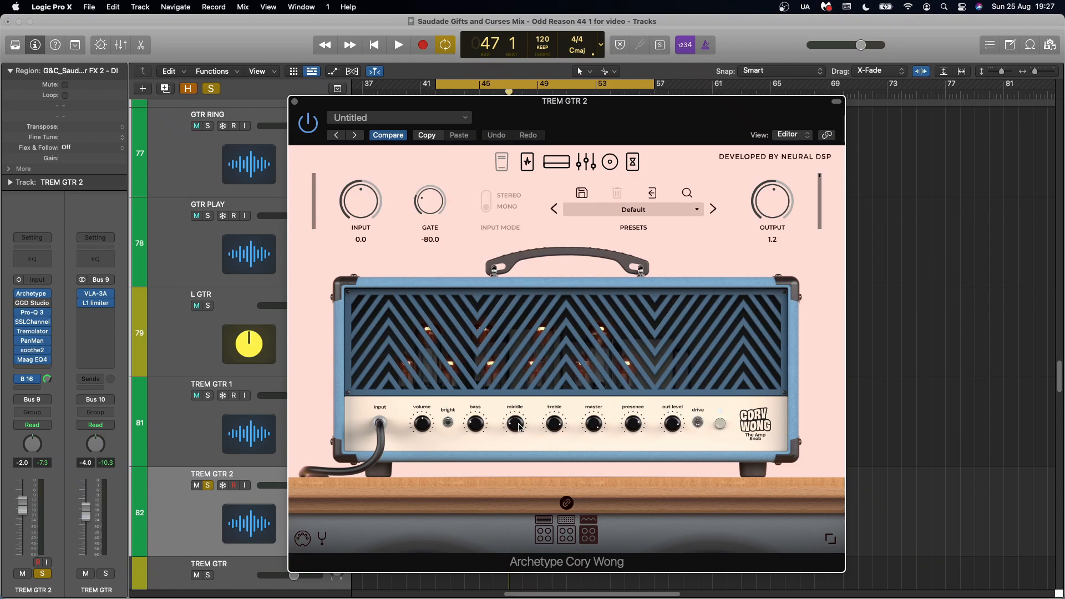
{"action": "left_click", "coordinate": [507, 482]}
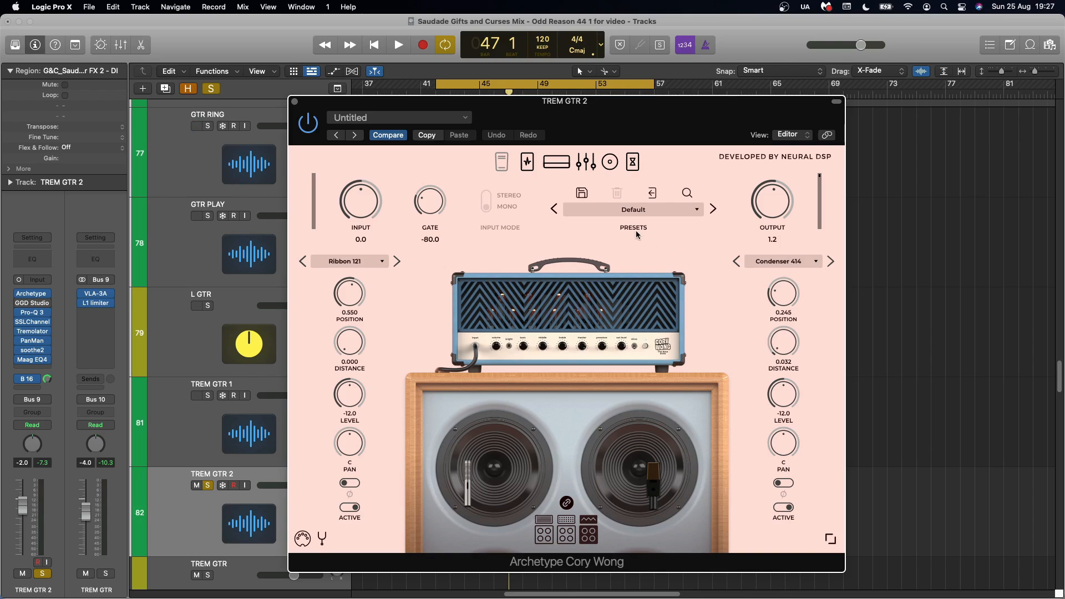
{"action": "left_click", "coordinate": [295, 102]}
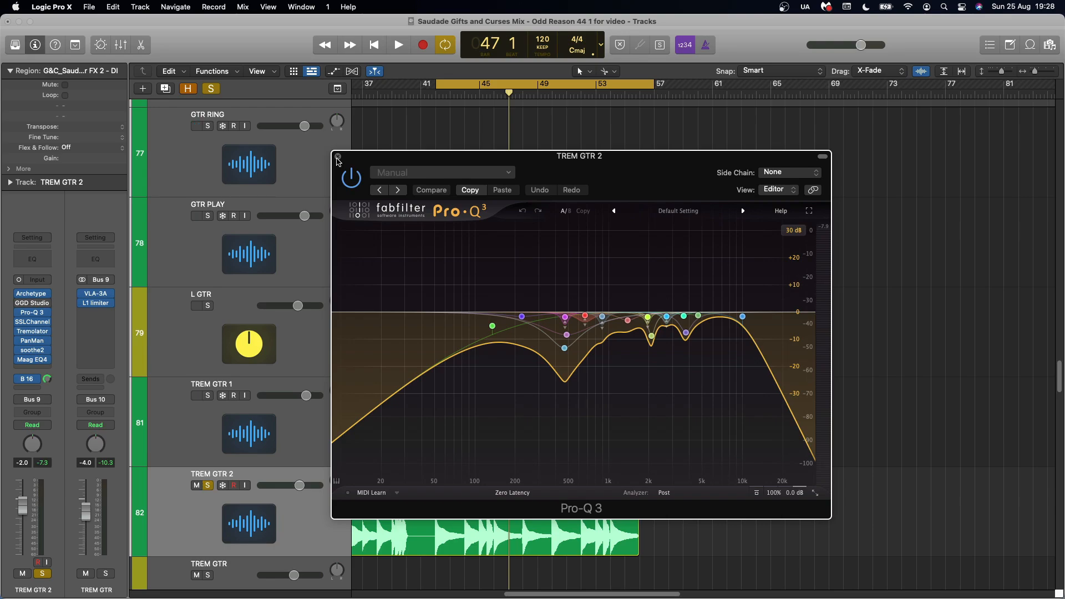
Review the Pro-Q 3 EQ curve and the SSLChannel filter and EQ settings on TREM GTR 2
{"action": "left_click", "coordinate": [338, 157]}
{"action": "left_click", "coordinate": [33, 323]}
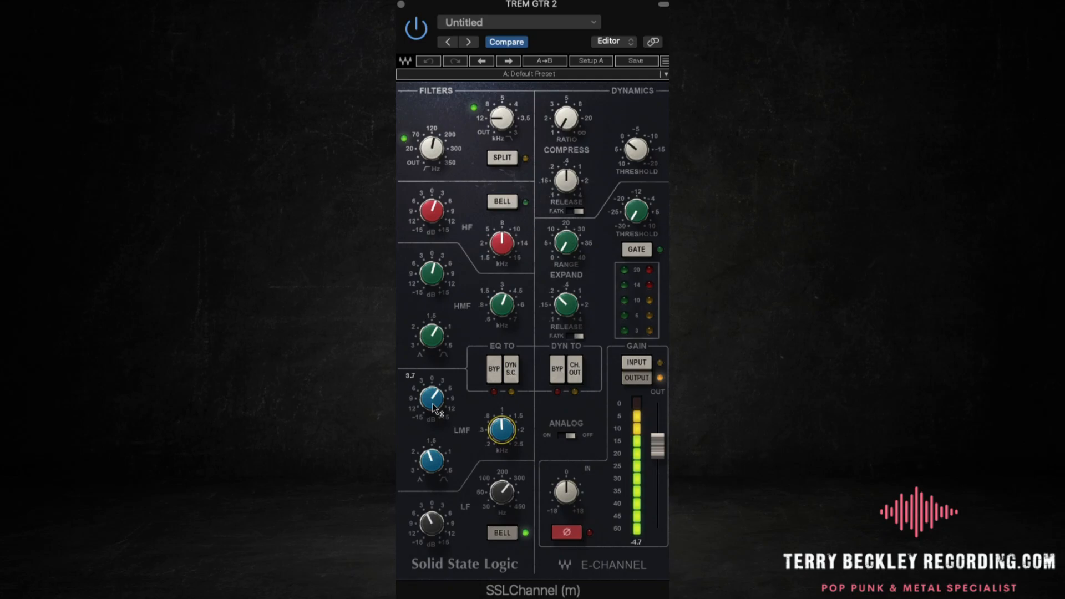
{"action": "mouse_move", "coordinate": [503, 499]}
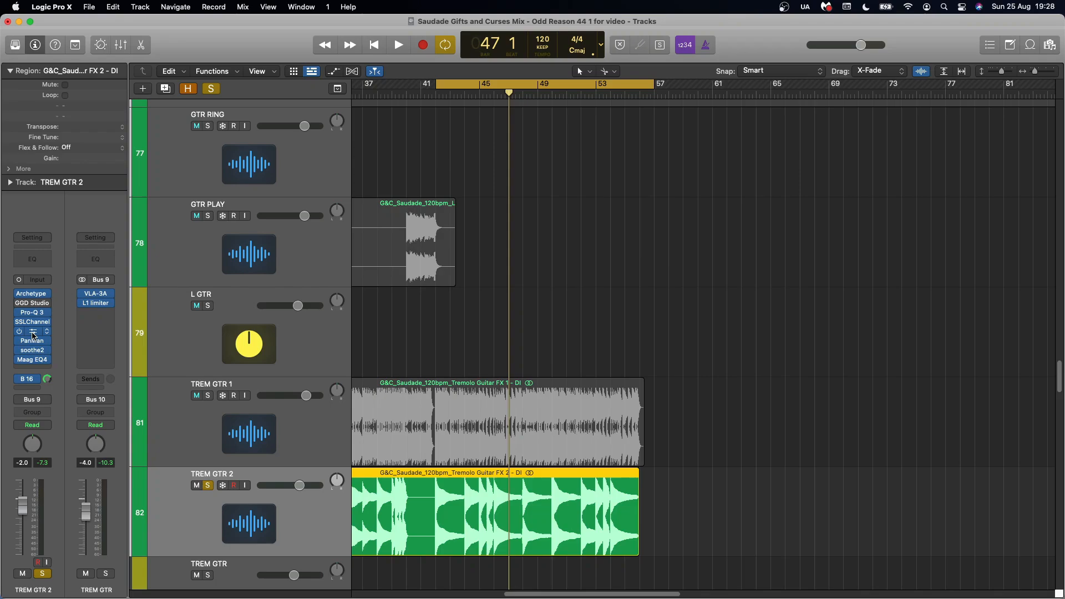
Examine Tremolator on TREM GTR 2, solo TREM GTR 1 as well, and audition both tremolo guitars together
{"action": "left_click", "coordinate": [33, 332]}
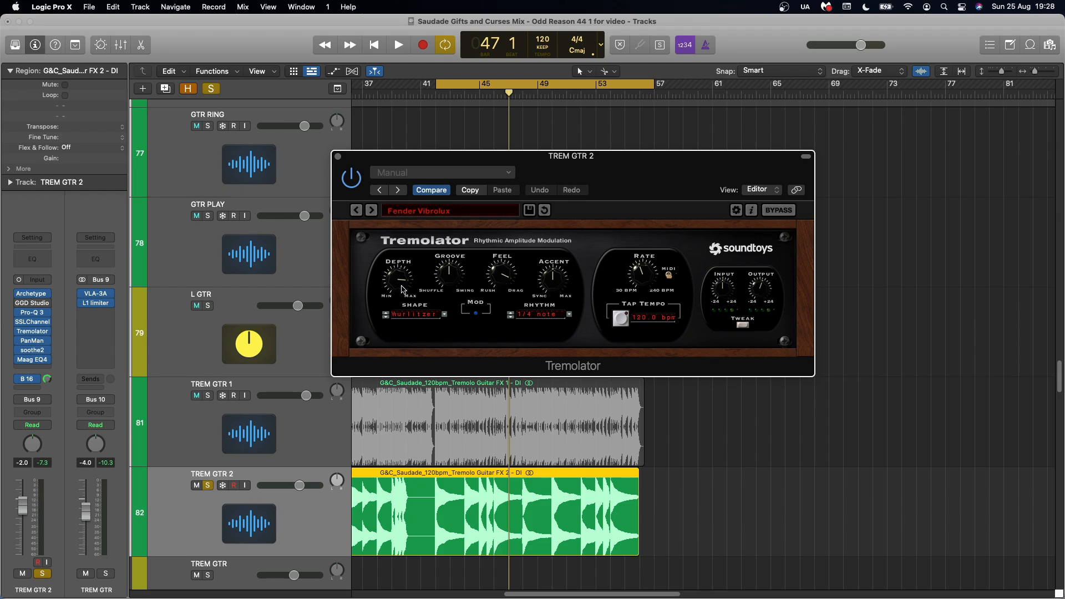
{"action": "left_click", "coordinate": [208, 396]}
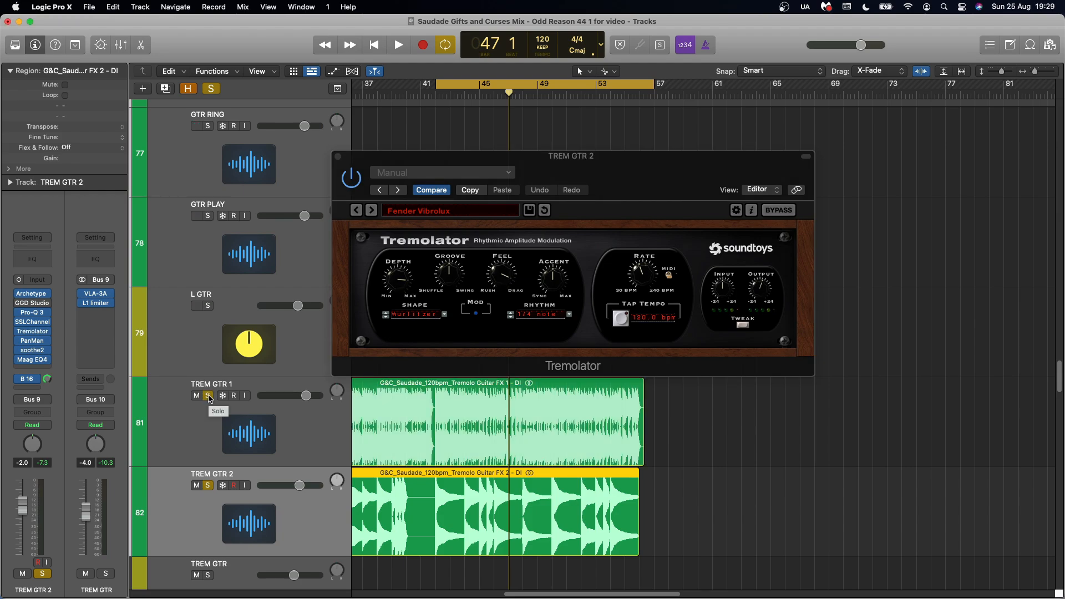
{"action": "key", "text": "space"}
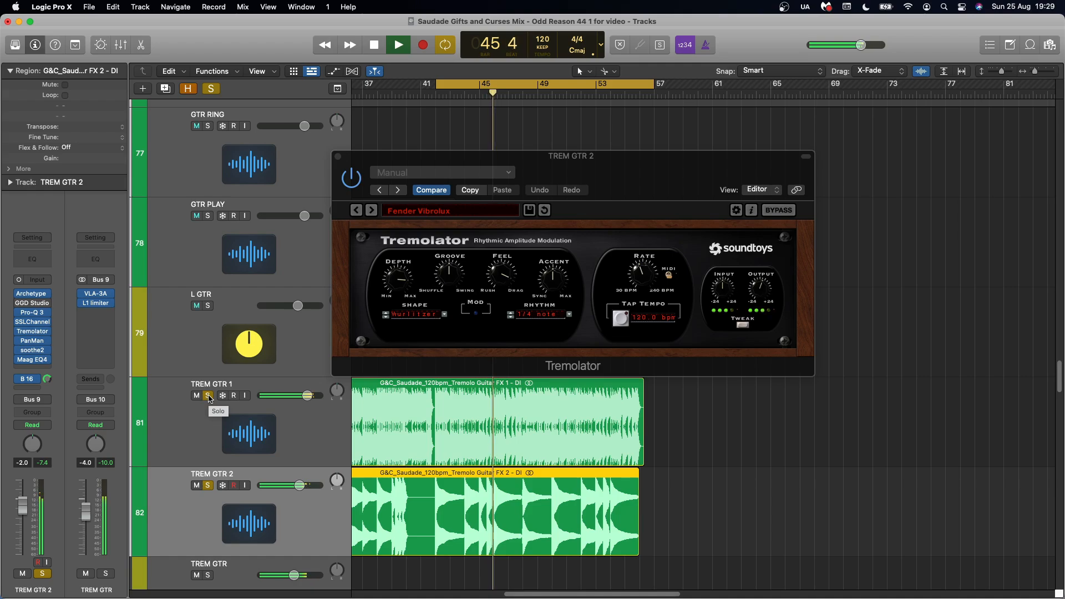
{"action": "key", "text": "space"}
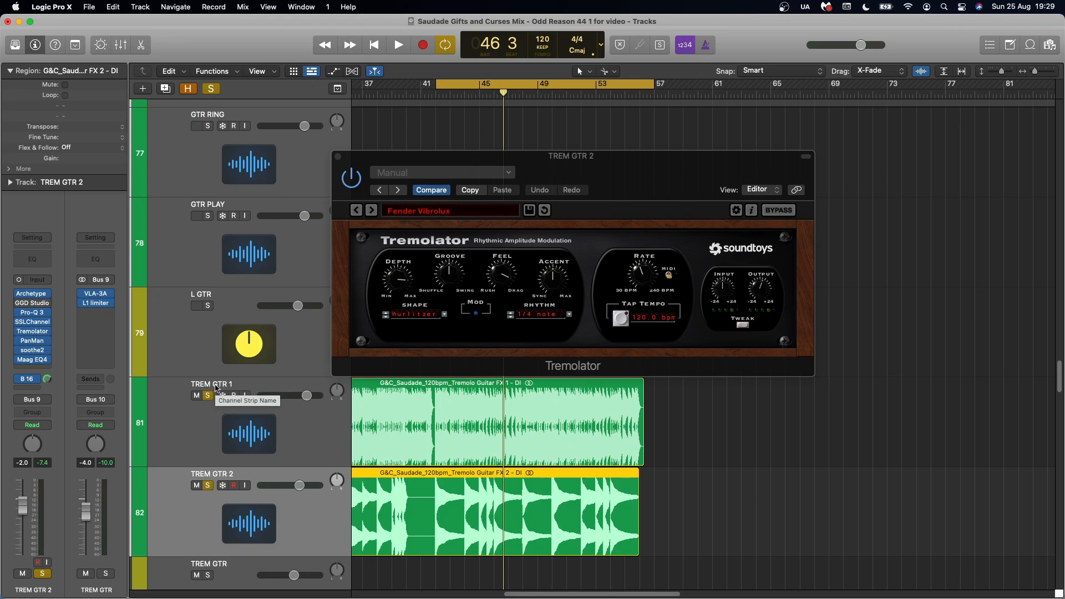
Close Tremolator and inspect the PanMan, soothe2 and Maag EQ4 settings on TREM GTR 2
{"action": "left_click", "coordinate": [338, 157]}
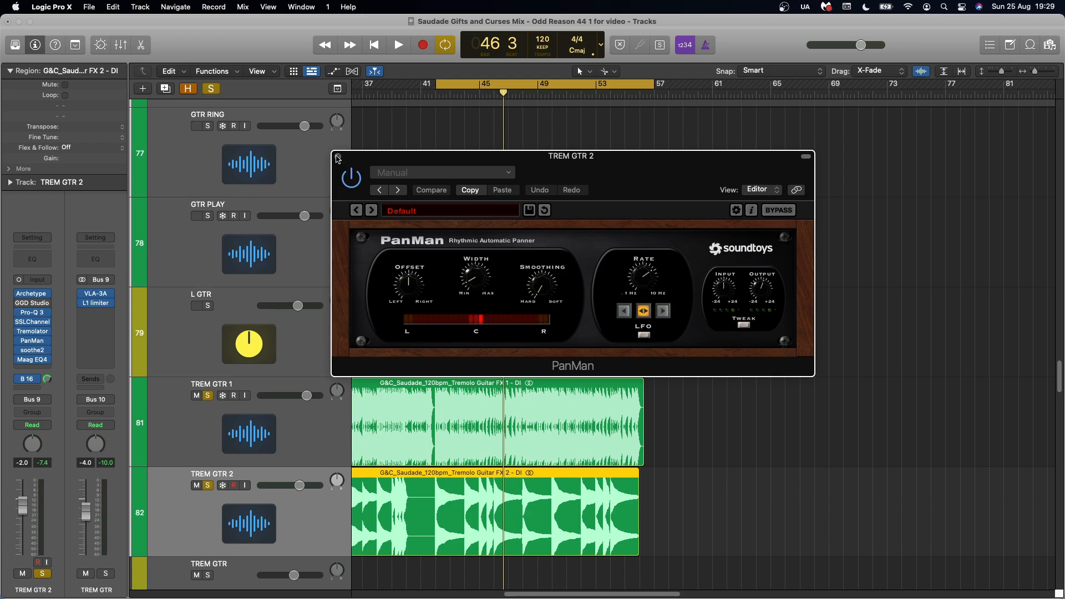
{"action": "left_click", "coordinate": [337, 157]}
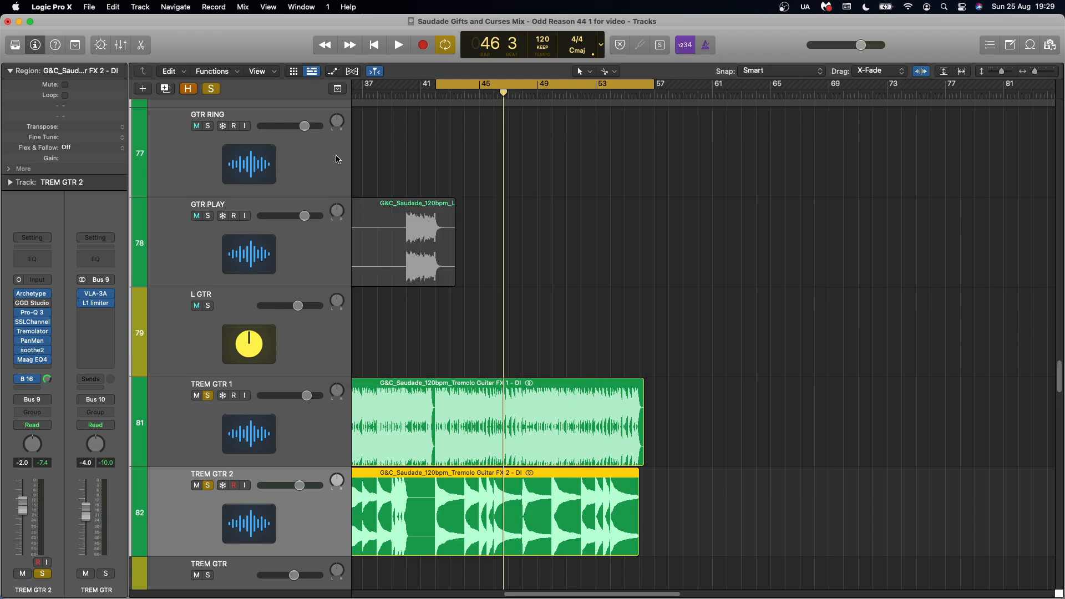
{"action": "left_click", "coordinate": [32, 351]}
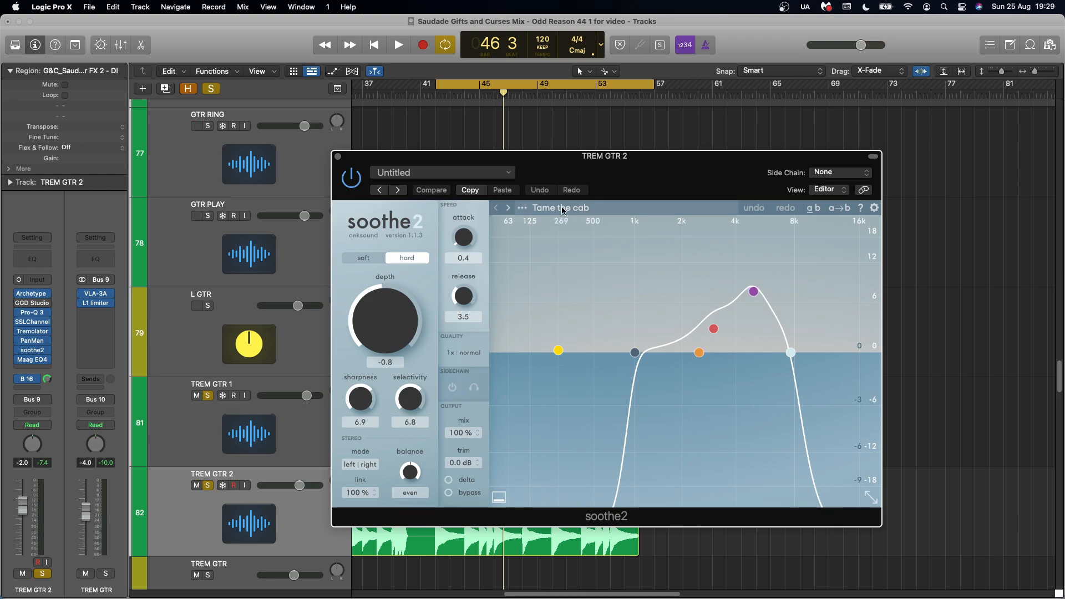
{"action": "left_click", "coordinate": [33, 360]}
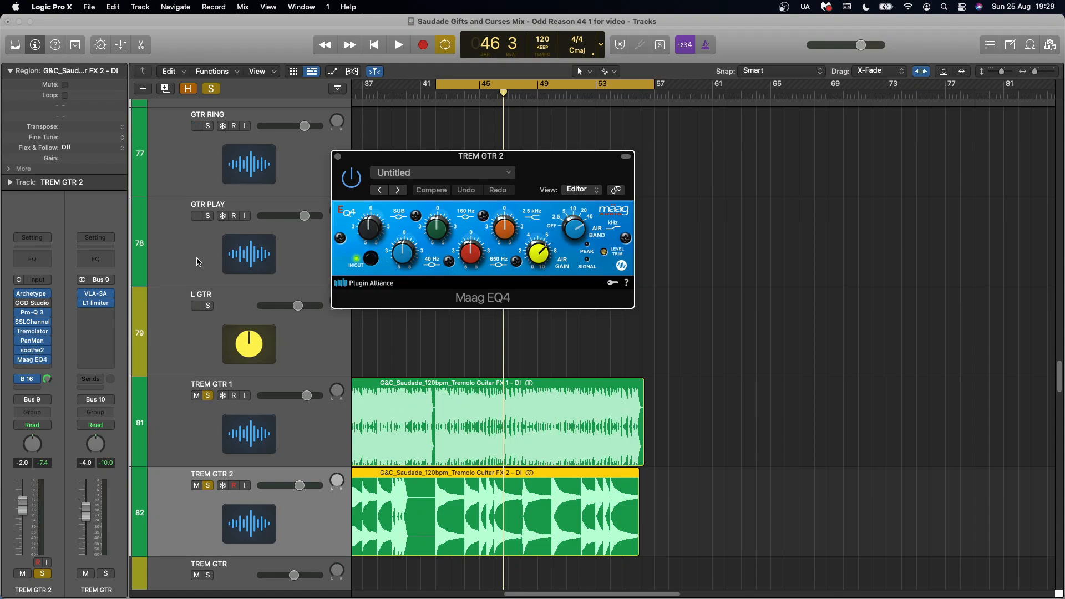
{"action": "left_click_drag", "start_coordinate": [582, 231], "coordinate": [587, 202]}
{"action": "left_click", "coordinate": [338, 158]}
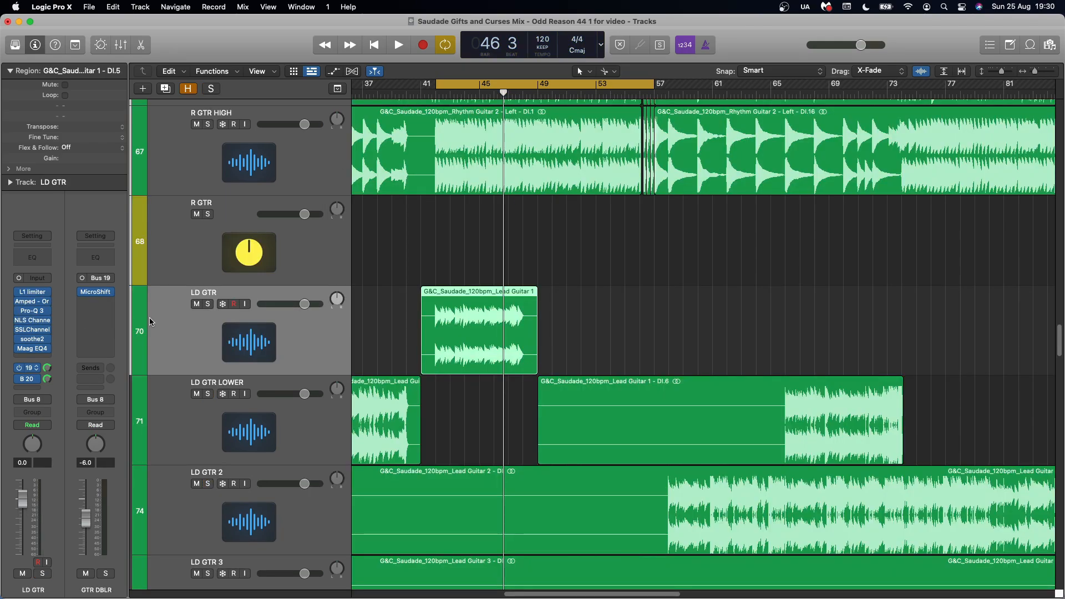
Solo the LD GTR track and audition its part in the looped section
{"action": "left_click", "coordinate": [208, 304]}
{"action": "key", "text": "space"}
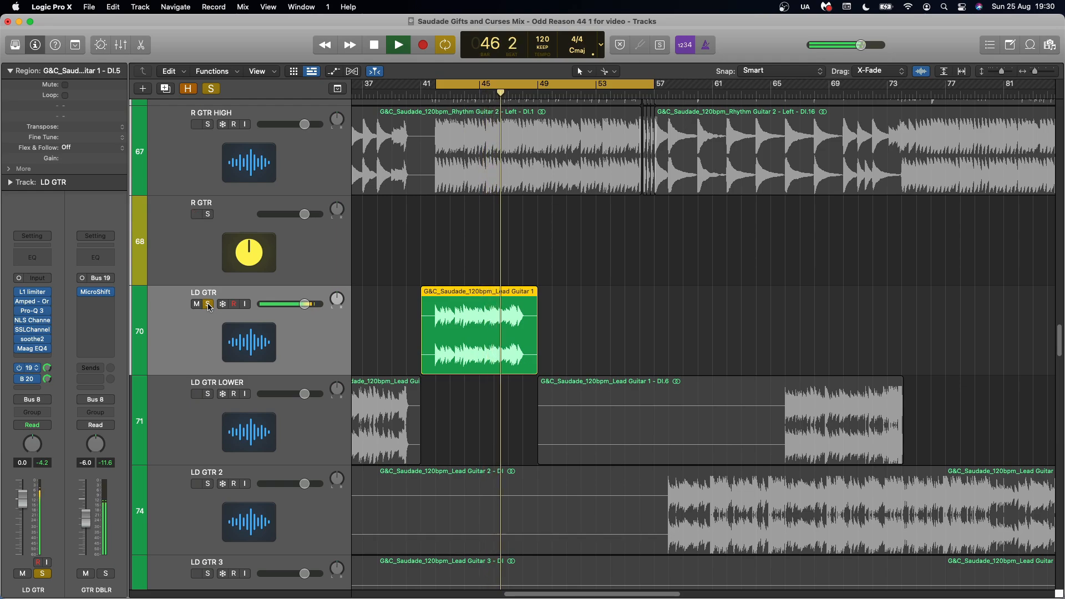
{"action": "key", "text": "space"}
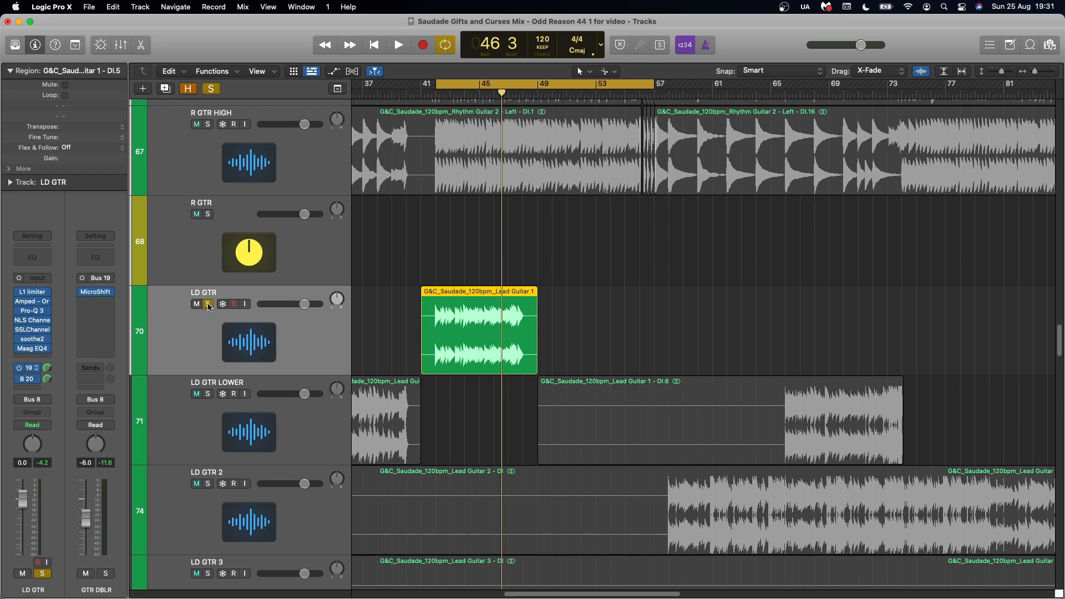
Inspect the L1 limiter on LD GTR and the amp, pedalboard and cab pages of Amped - Oracle
{"action": "left_click", "coordinate": [35, 295]}
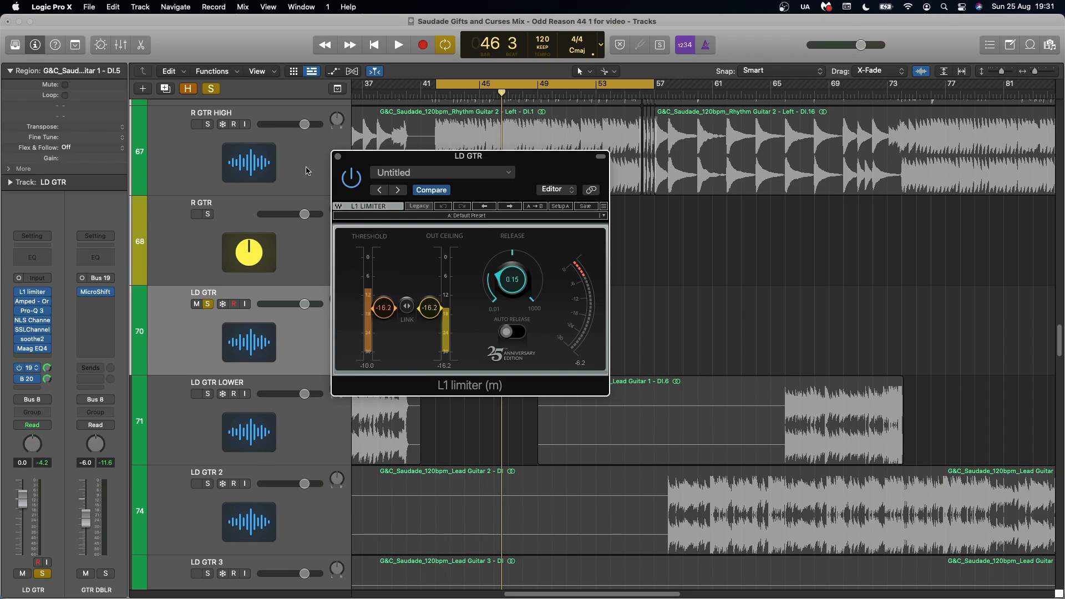
{"action": "left_click", "coordinate": [34, 297]}
{"action": "left_click", "coordinate": [34, 304]}
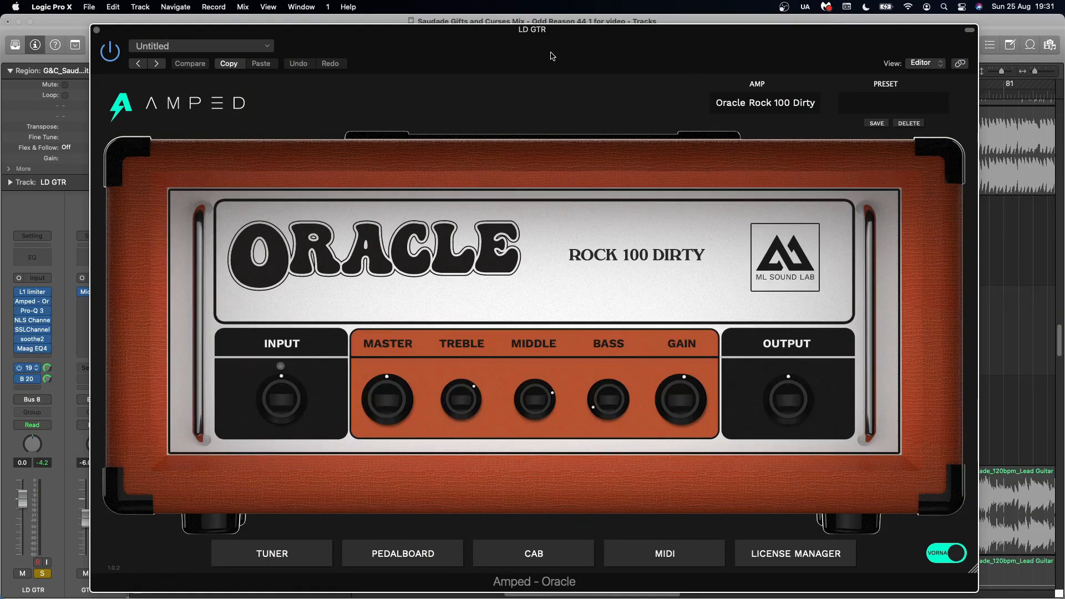
{"action": "left_click", "coordinate": [403, 554]}
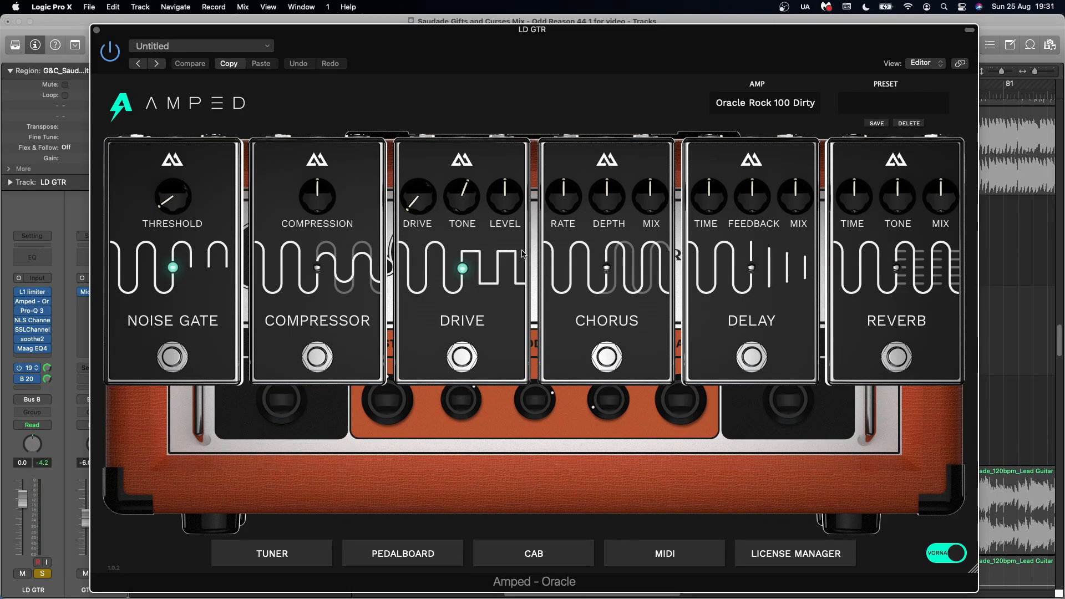
{"action": "left_click", "coordinate": [536, 554]}
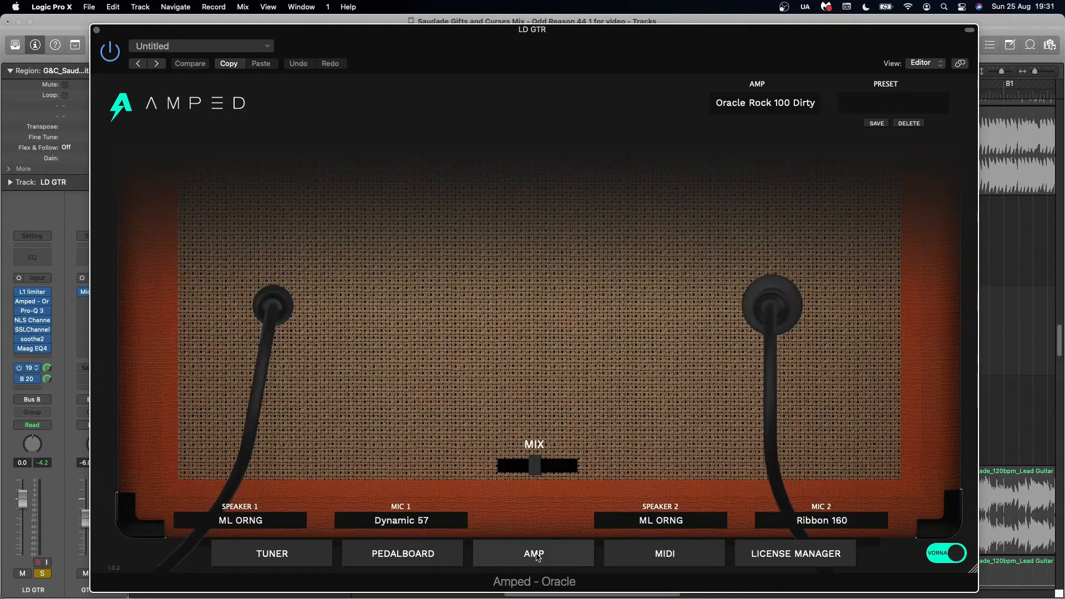
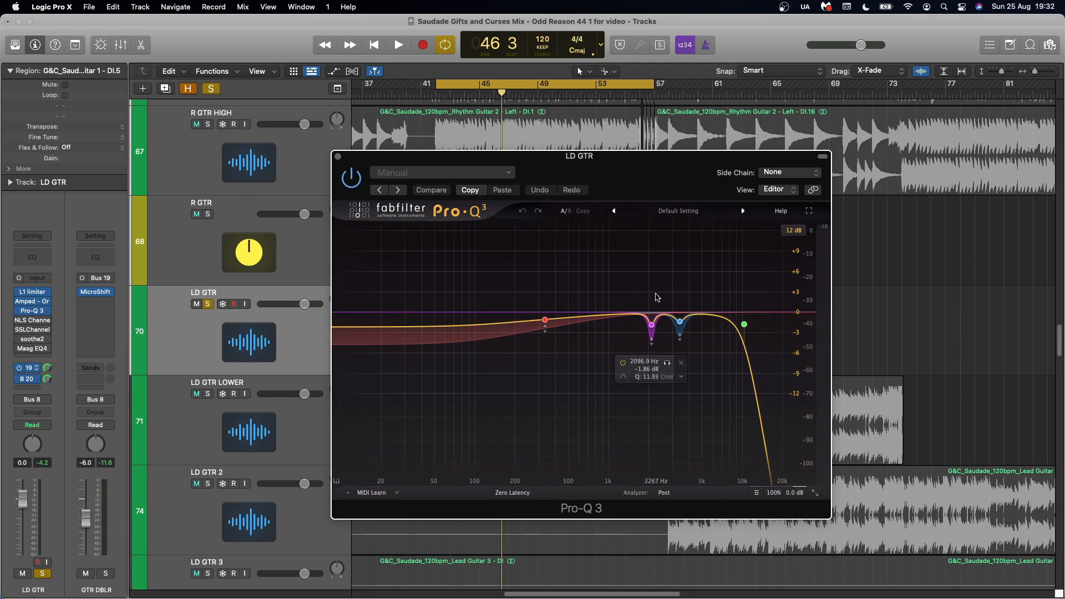
Compare LD GTR playback with Pro-Q 3 bypassed and active, check its low shelf band, and close the window
{"action": "key", "text": "space"}
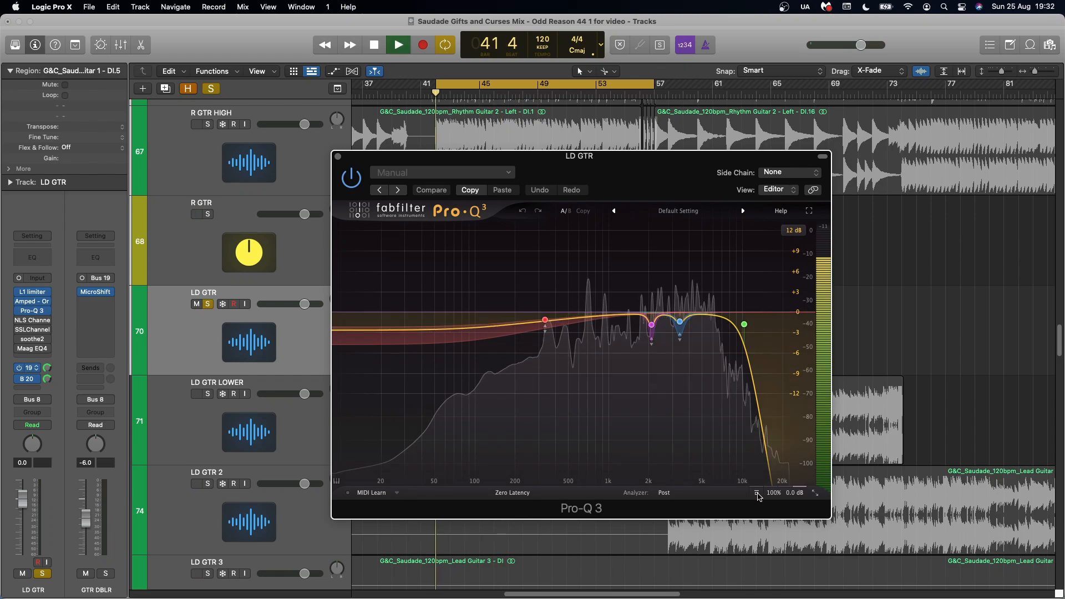
{"action": "left_click", "coordinate": [757, 493]}
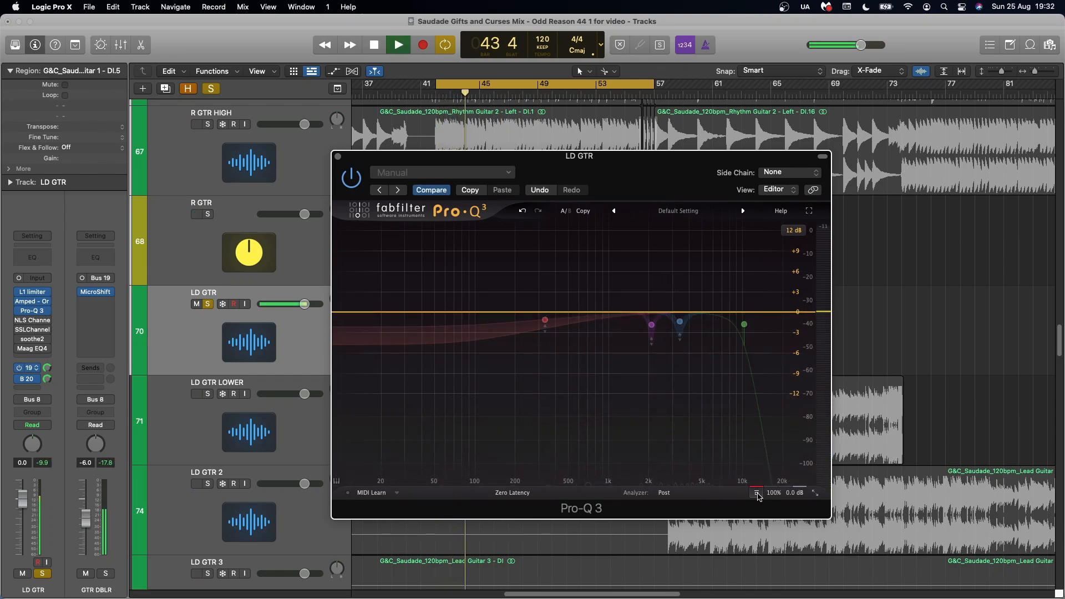
{"action": "left_click", "coordinate": [757, 493]}
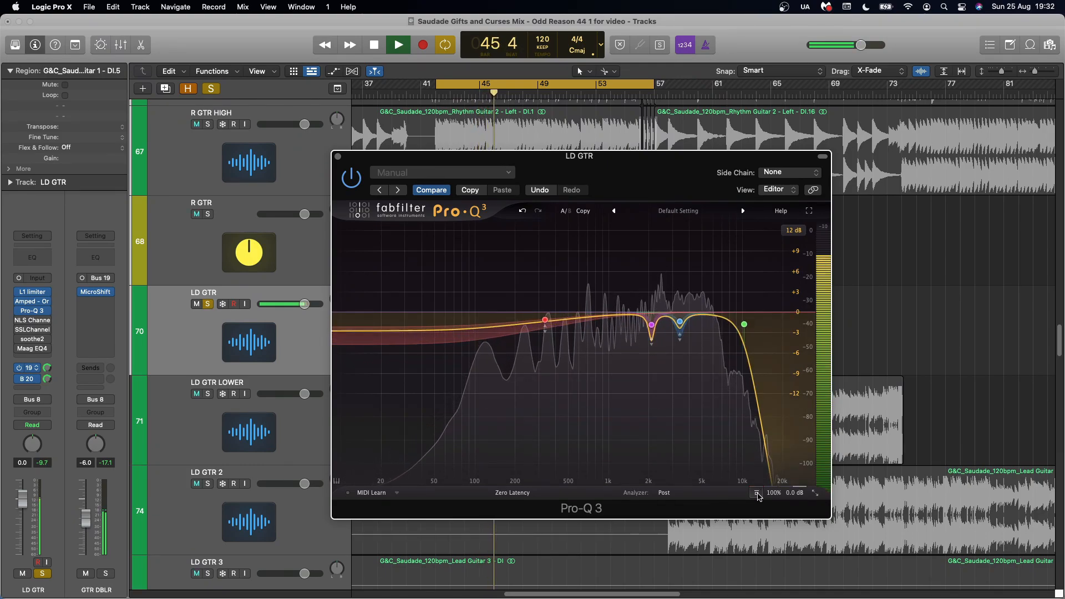
{"action": "key", "text": "space"}
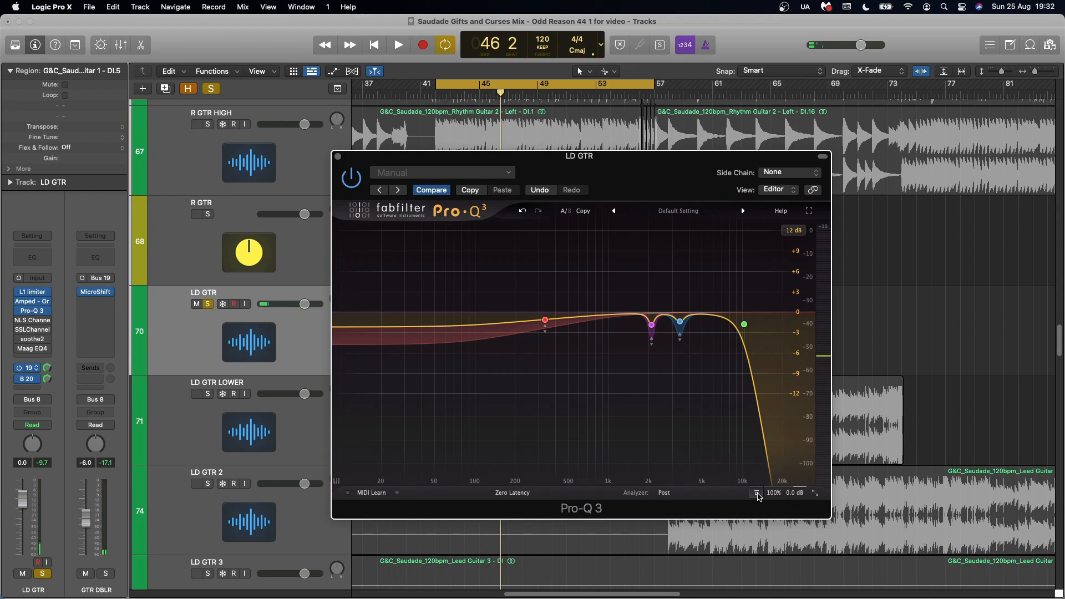
{"action": "mouse_move", "coordinate": [546, 317]}
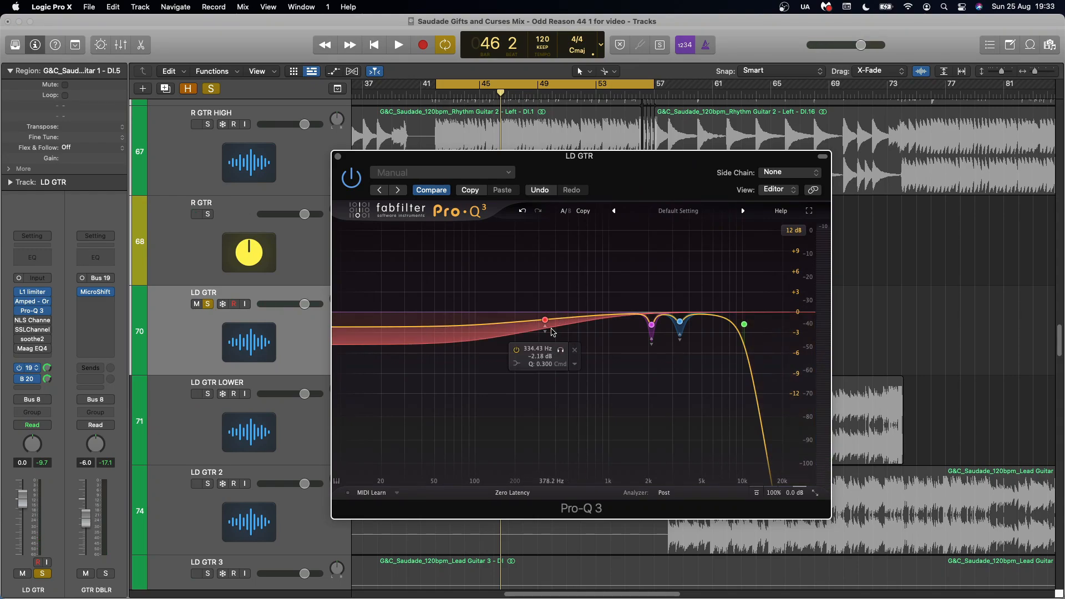
{"action": "left_click", "coordinate": [338, 157]}
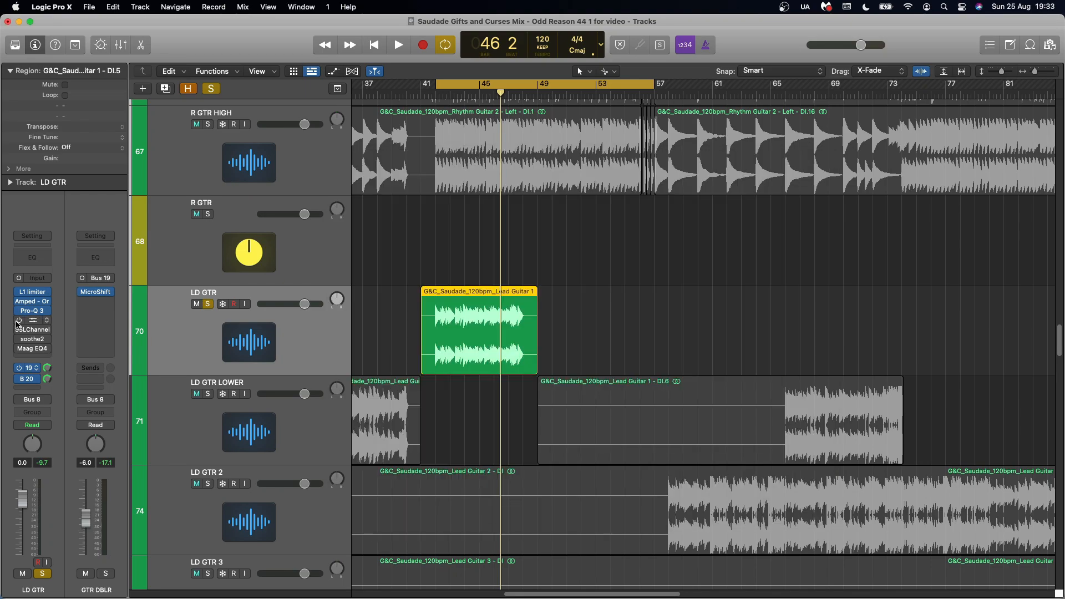
Compare LD GTR playback with the NLS Channel plug-in bypassed and active, and close its window
{"action": "left_click", "coordinate": [32, 321]}
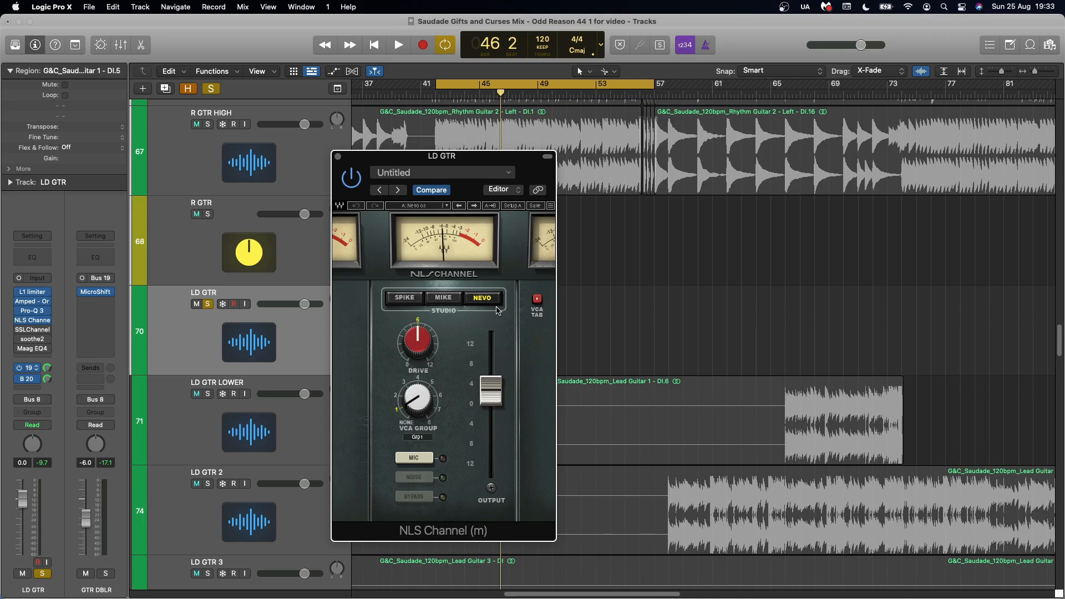
{"action": "key", "text": "space"}
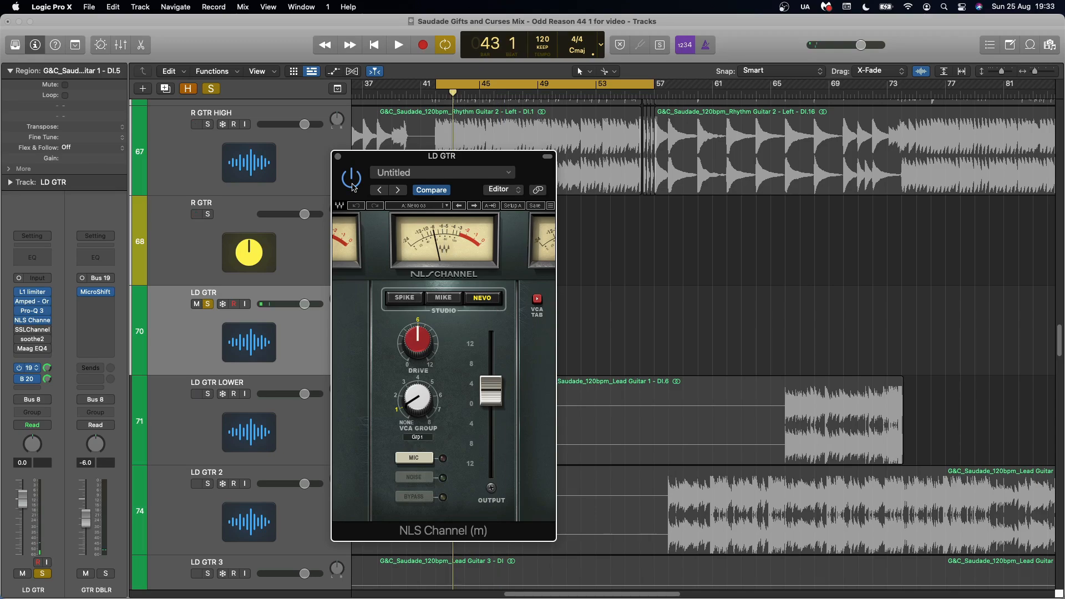
{"action": "left_click", "coordinate": [353, 184]}
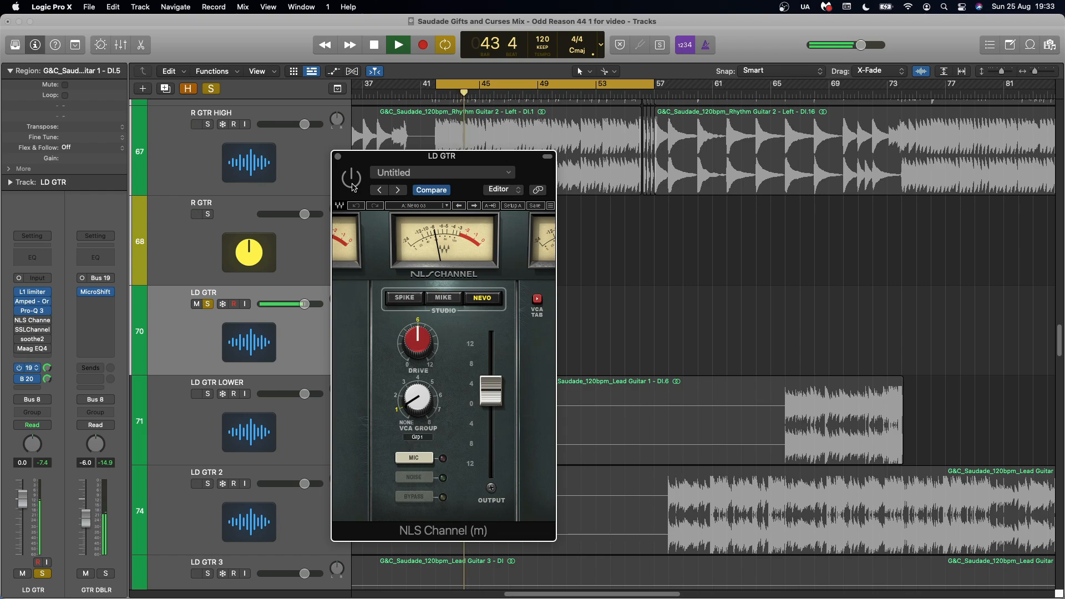
{"action": "left_click", "coordinate": [351, 178]}
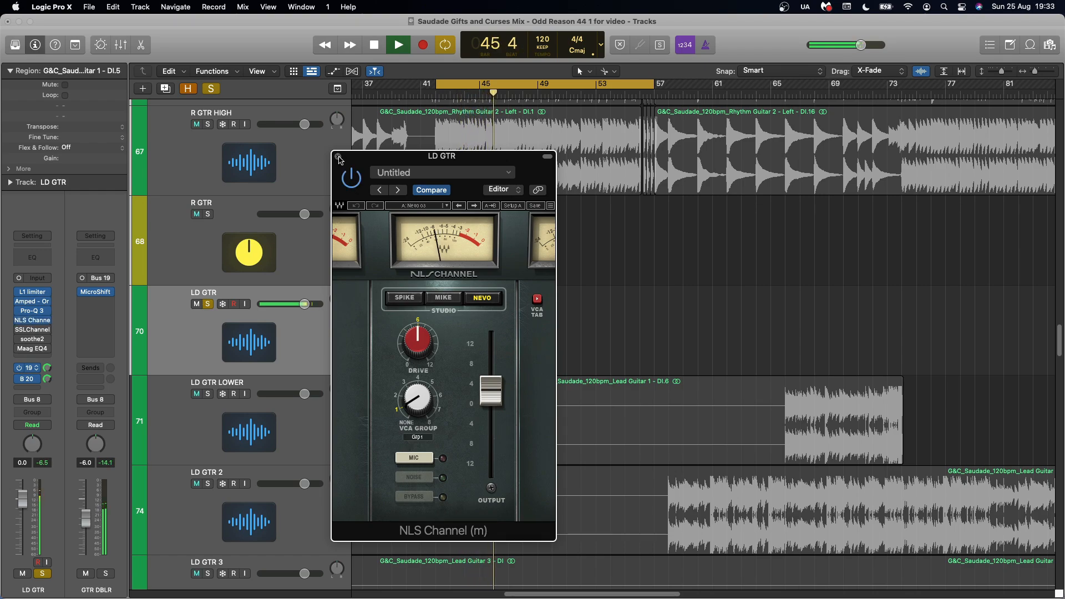
{"action": "key", "text": "space"}
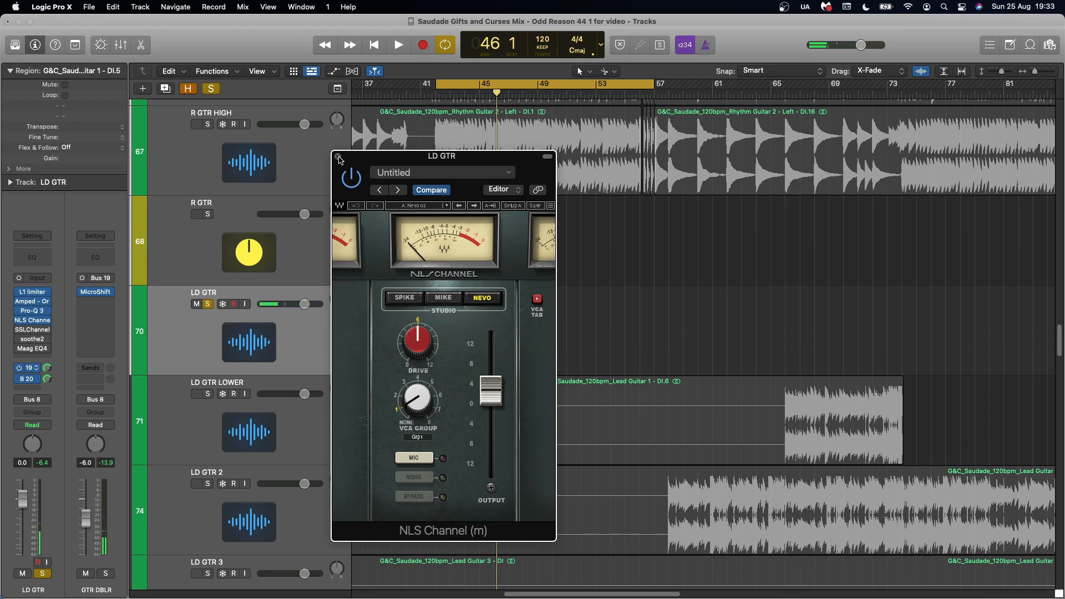
{"action": "left_click", "coordinate": [338, 157]}
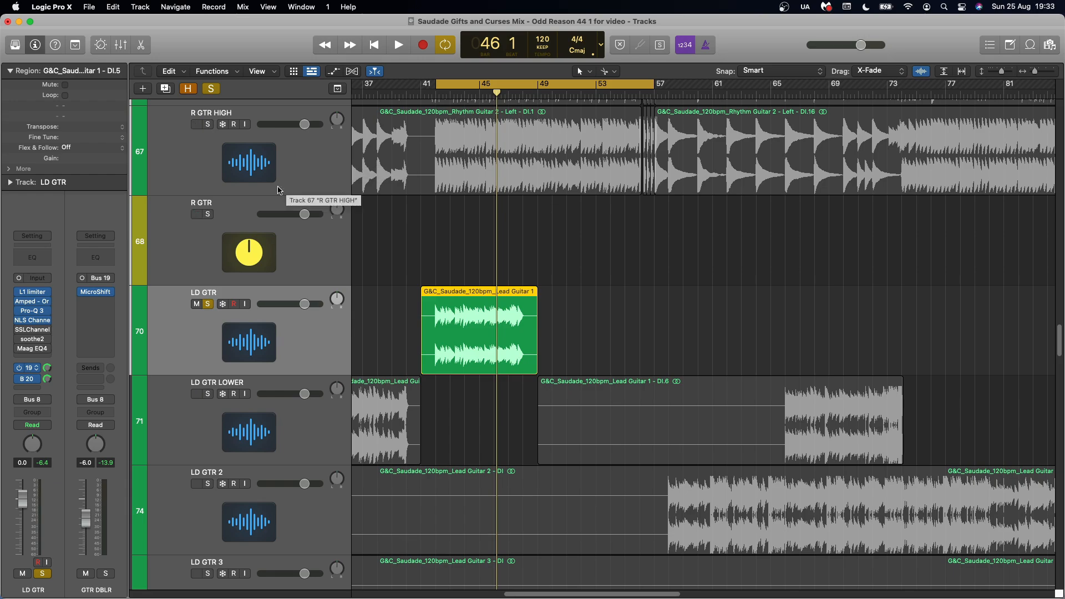
Open SSLChannel on LD GTR and inspect its LMF, HMF and HF bands and high-pass filter
{"action": "left_click", "coordinate": [35, 331]}
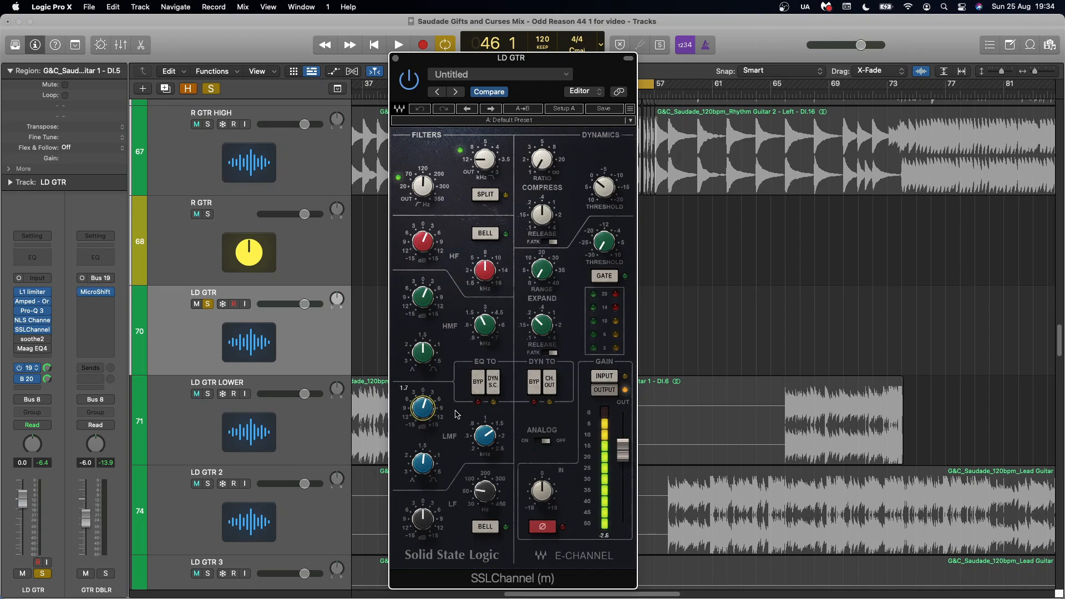
{"action": "mouse_move", "coordinate": [487, 437]}
{"action": "mouse_move", "coordinate": [425, 412]}
{"action": "mouse_move", "coordinate": [420, 298]}
{"action": "mouse_move", "coordinate": [427, 247]}
{"action": "mouse_move", "coordinate": [425, 192]}
Compare soloed LD GTR playback with the SSLChannel EQ section bypassed and active
{"action": "left_click", "coordinate": [478, 389]}
{"action": "key", "text": "space"}
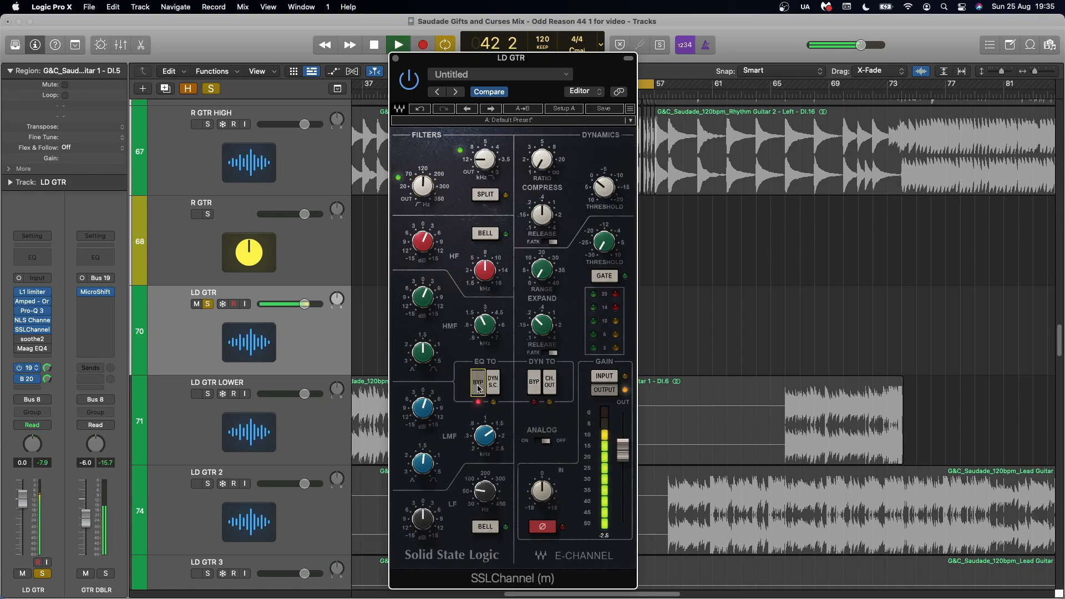
{"action": "left_click", "coordinate": [478, 389]}
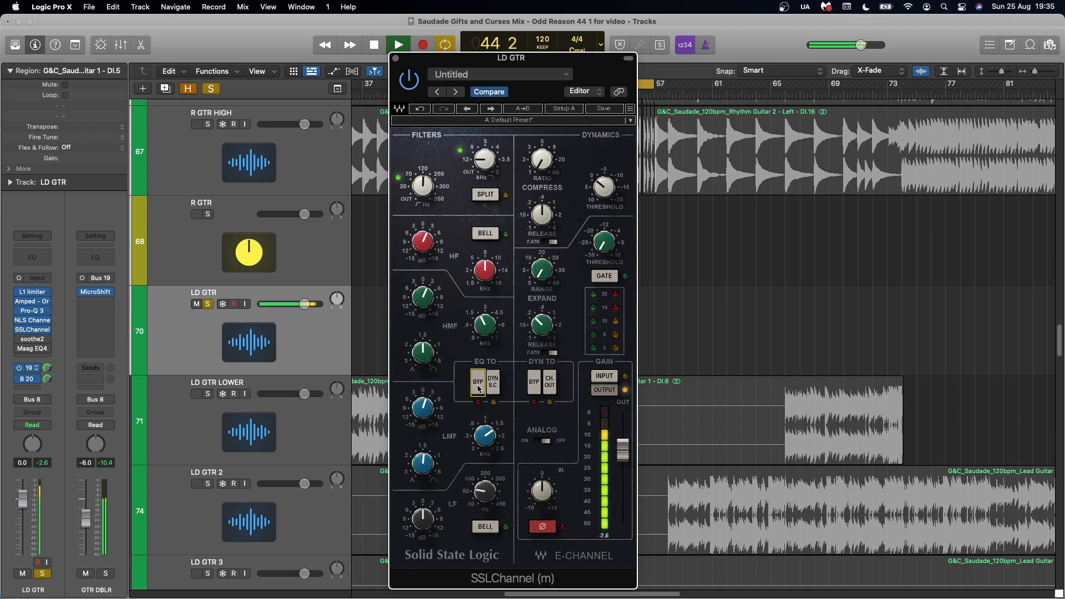
{"action": "key", "text": "space"}
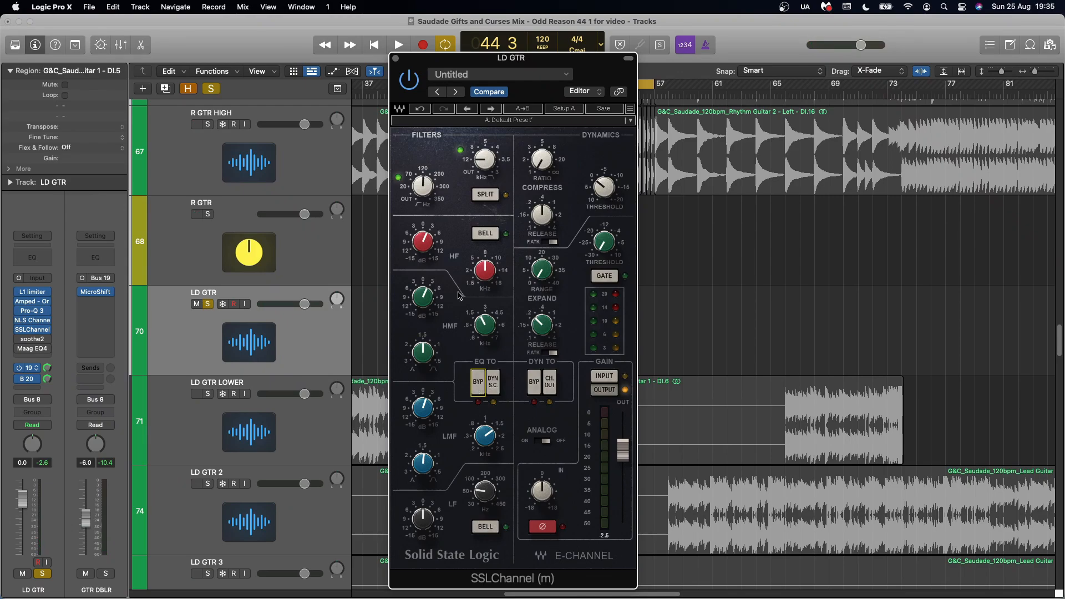
Solo the R GTR stack together with the LD GTR track
{"action": "left_click", "coordinate": [208, 304]}
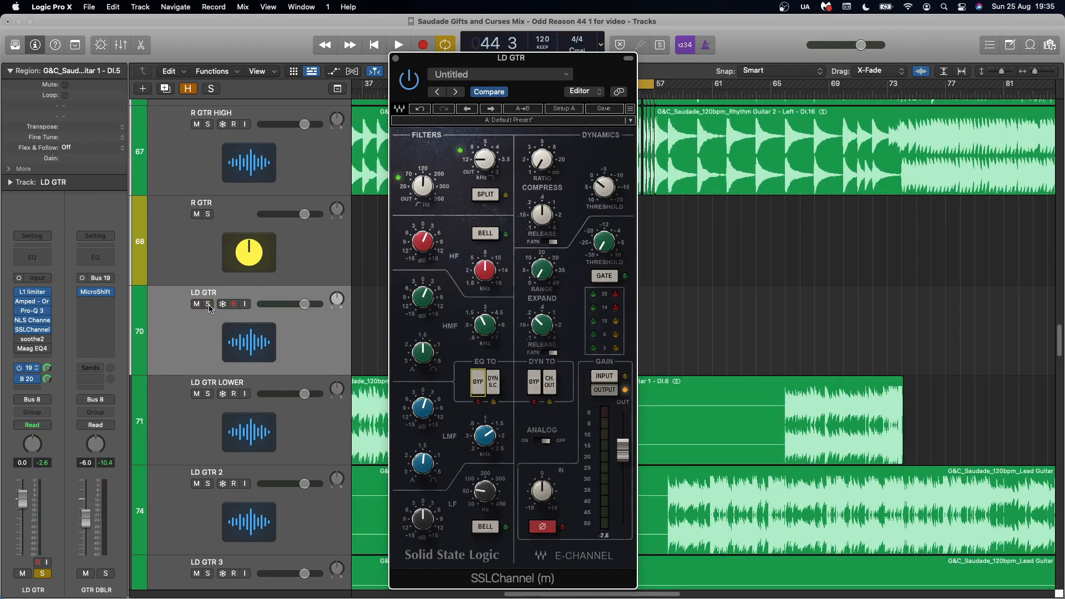
{"action": "left_click", "coordinate": [208, 214]}
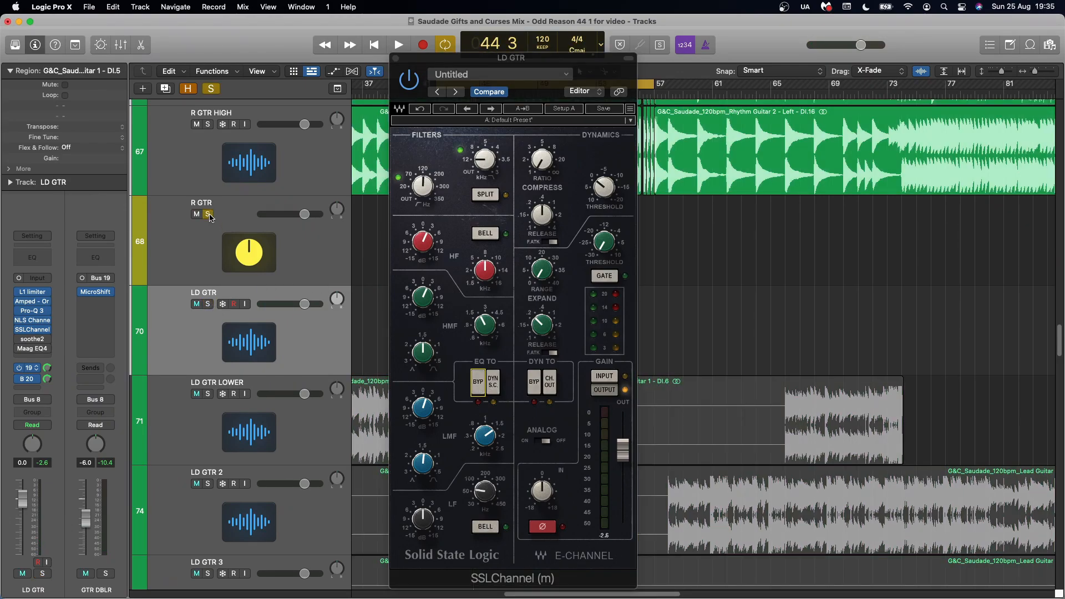
{"action": "left_click", "coordinate": [207, 304]}
Compare the SSLChannel EQ bypassed and active on LD GTR against the rhythm guitars, and close the plug-in
{"action": "left_click", "coordinate": [479, 385]}
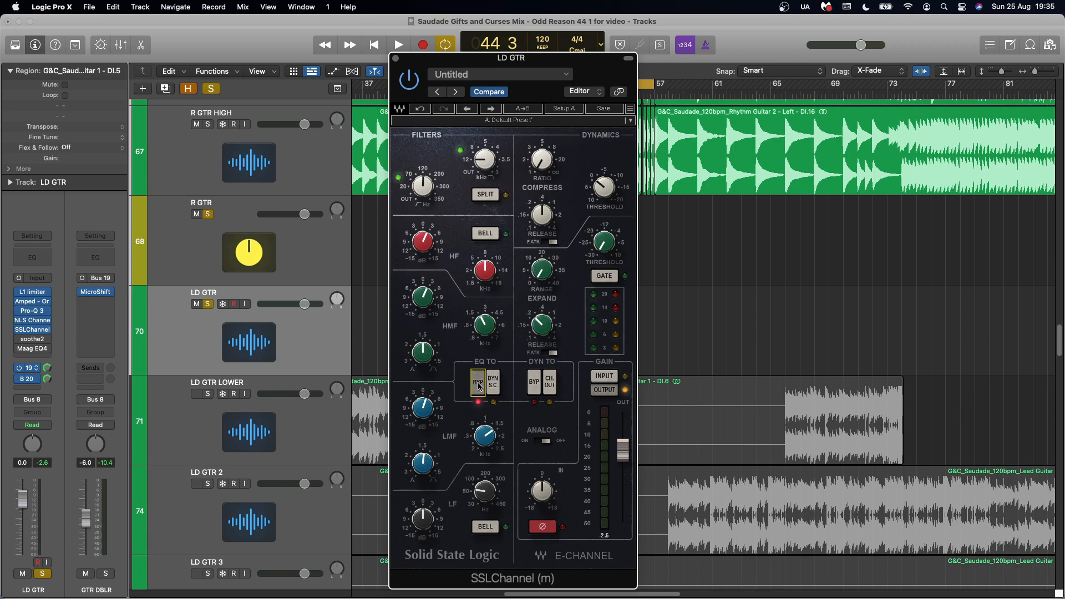
{"action": "key", "text": "space"}
{"action": "left_click", "coordinate": [479, 386]}
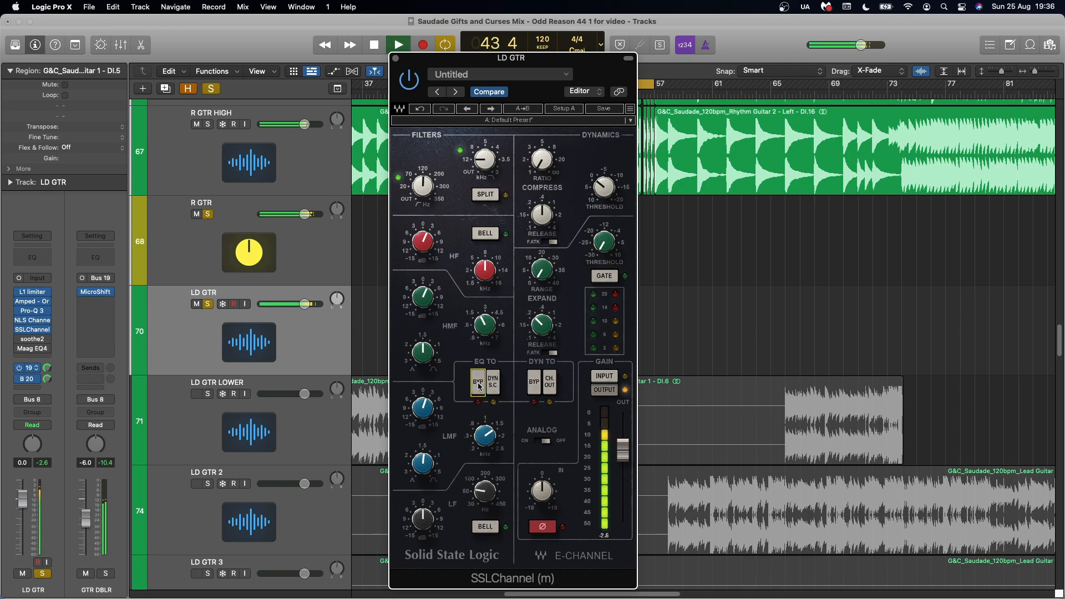
{"action": "left_click", "coordinate": [480, 387]}
{"action": "left_click", "coordinate": [479, 387]}
{"action": "key", "text": "space"}
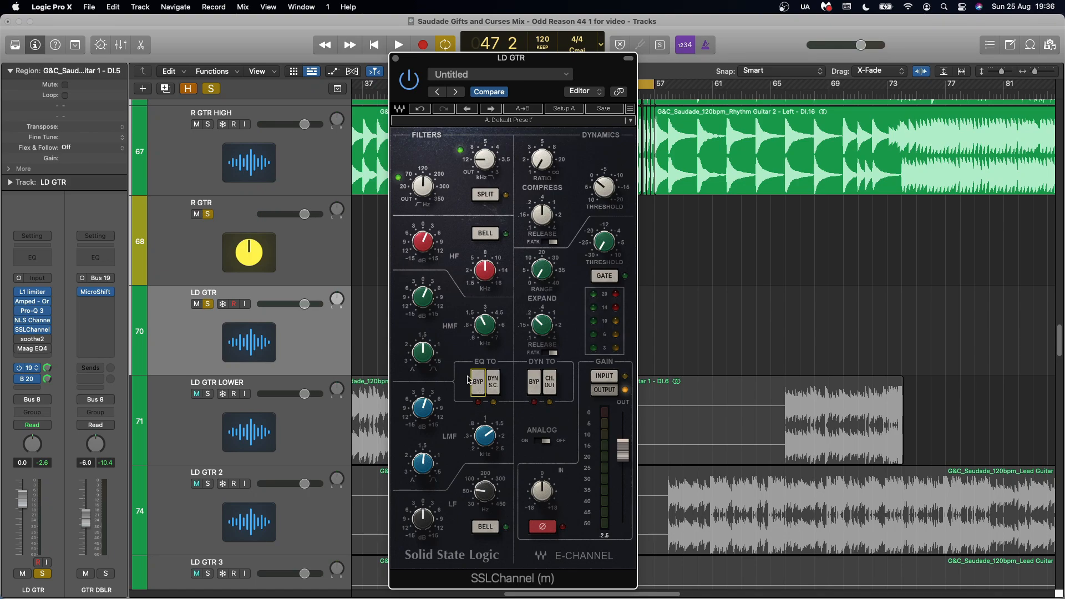
{"action": "left_click", "coordinate": [395, 58]}
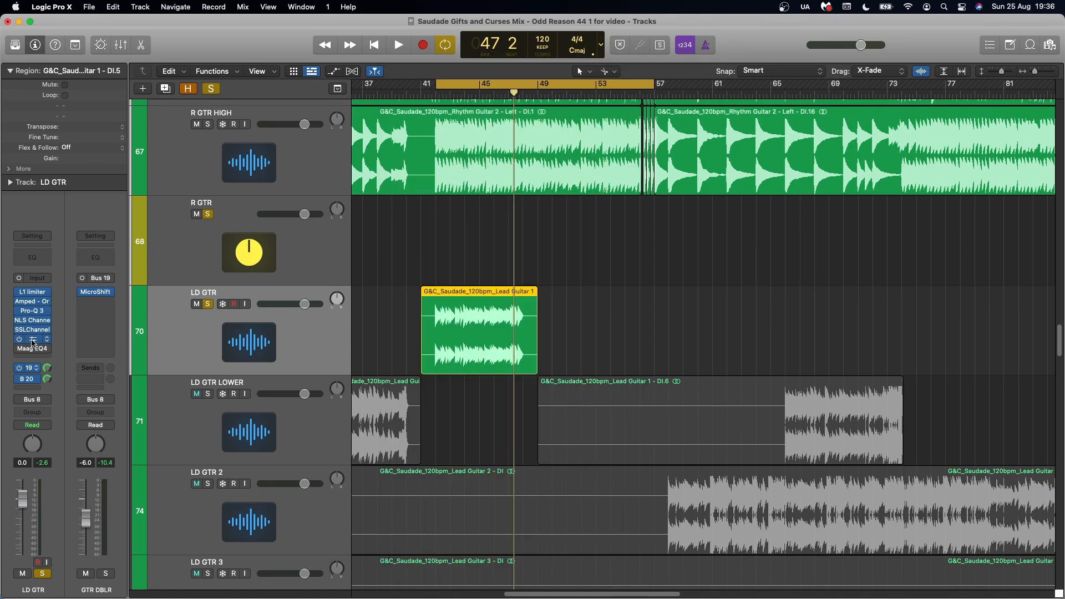
Inspect the soothe2 and Maag EQ4 settings on LD GTR
{"action": "left_click", "coordinate": [32, 339]}
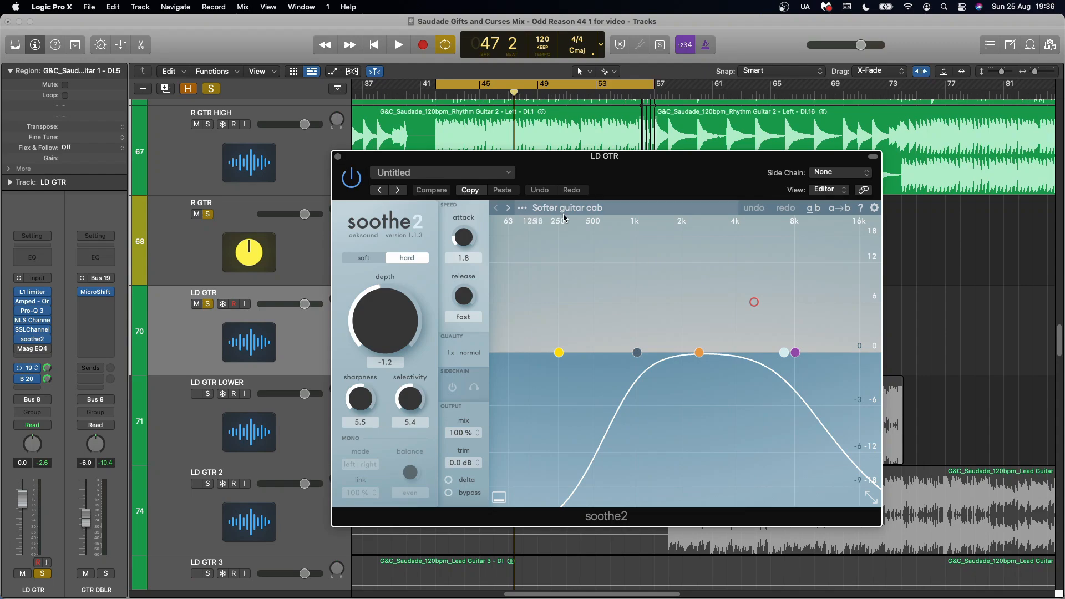
{"action": "left_click", "coordinate": [339, 158]}
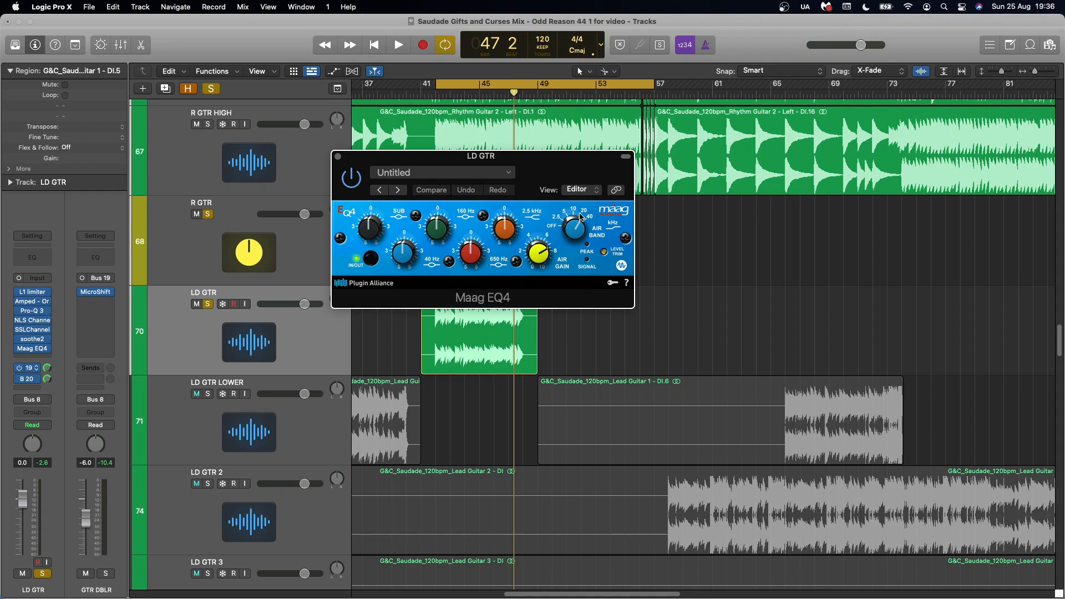
{"action": "left_click", "coordinate": [338, 158]}
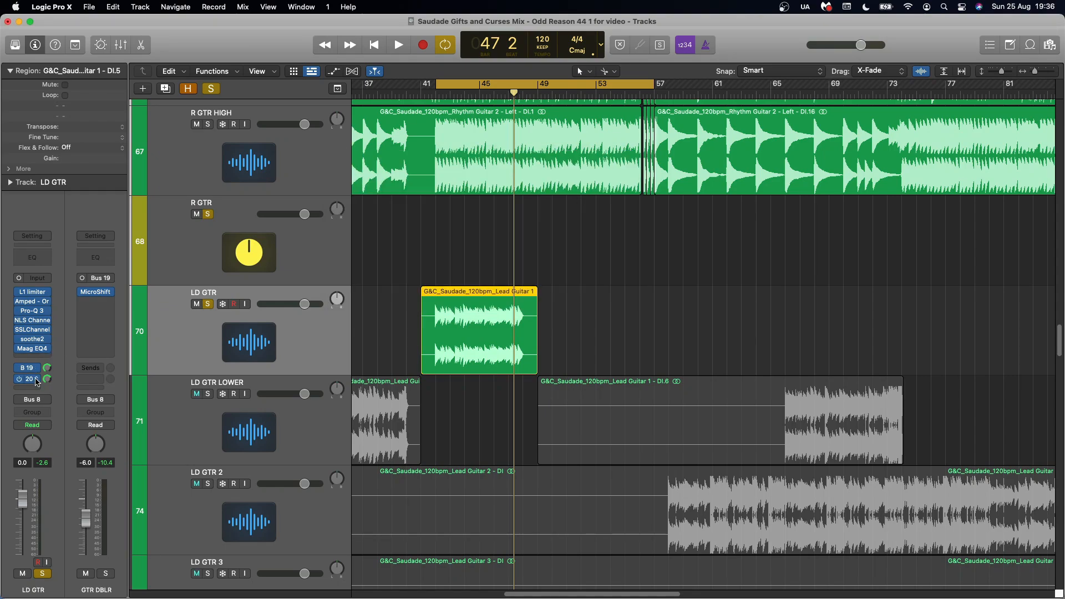
Check the LD GTR send to Bus 19 and open MicroShift on the GTR DBLR channel
{"action": "left_click", "coordinate": [33, 368]}
{"action": "left_click", "coordinate": [61, 338]}
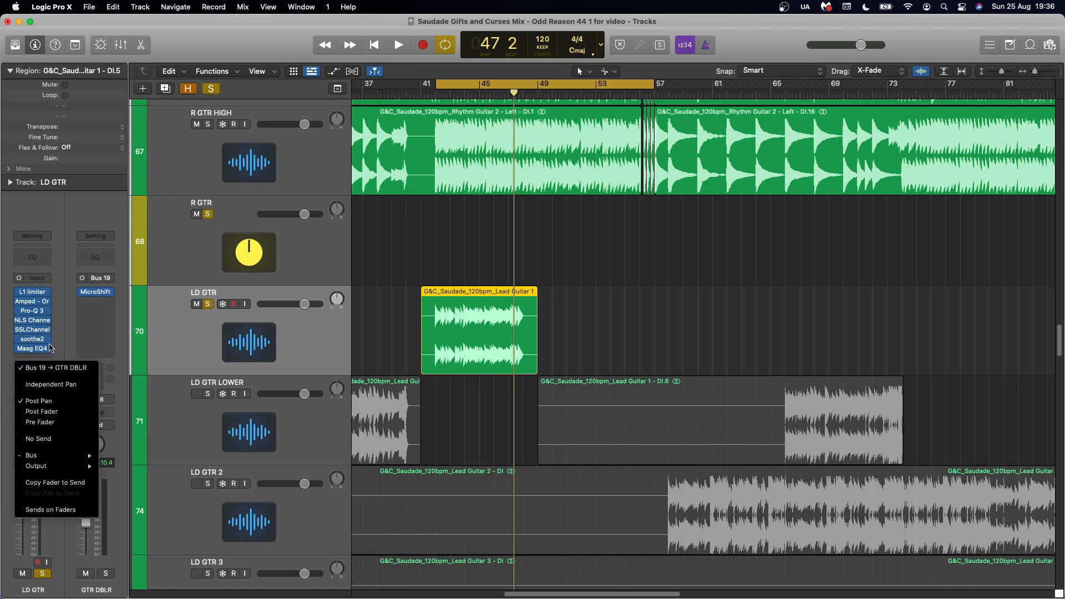
{"action": "left_click", "coordinate": [60, 331]}
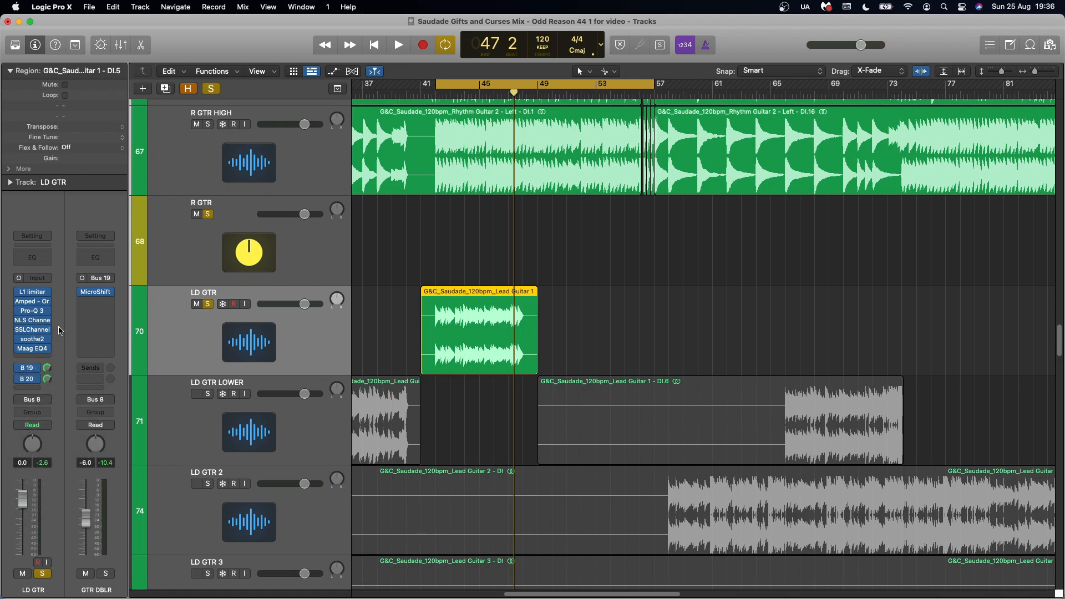
{"action": "left_click", "coordinate": [97, 294]}
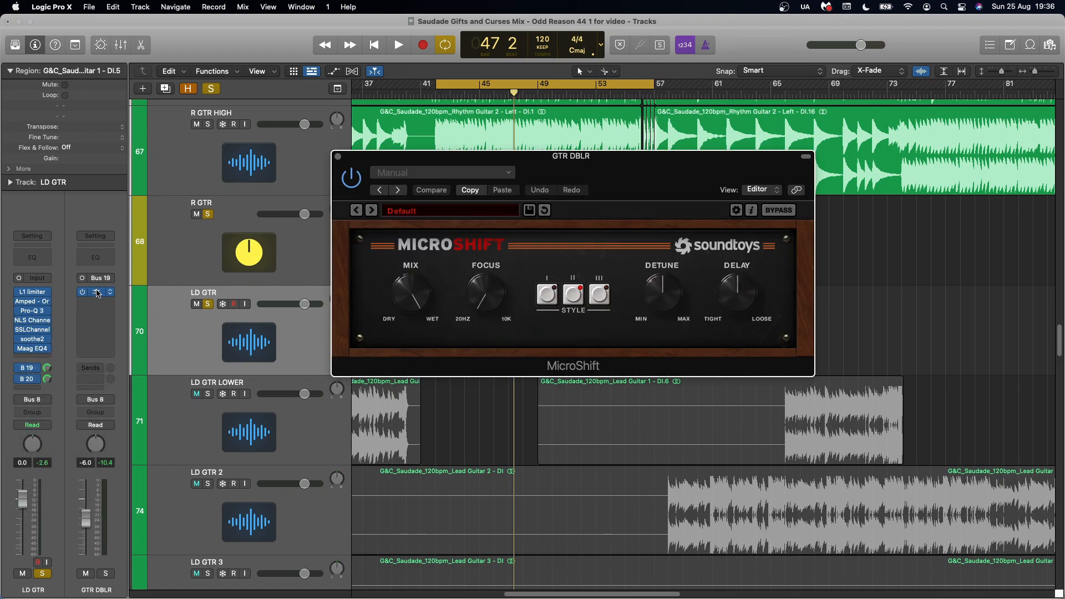
Solo GTR DBLR, compare playback with MicroShift bypassed and active, and close the plug-in
{"action": "left_click", "coordinate": [111, 576]}
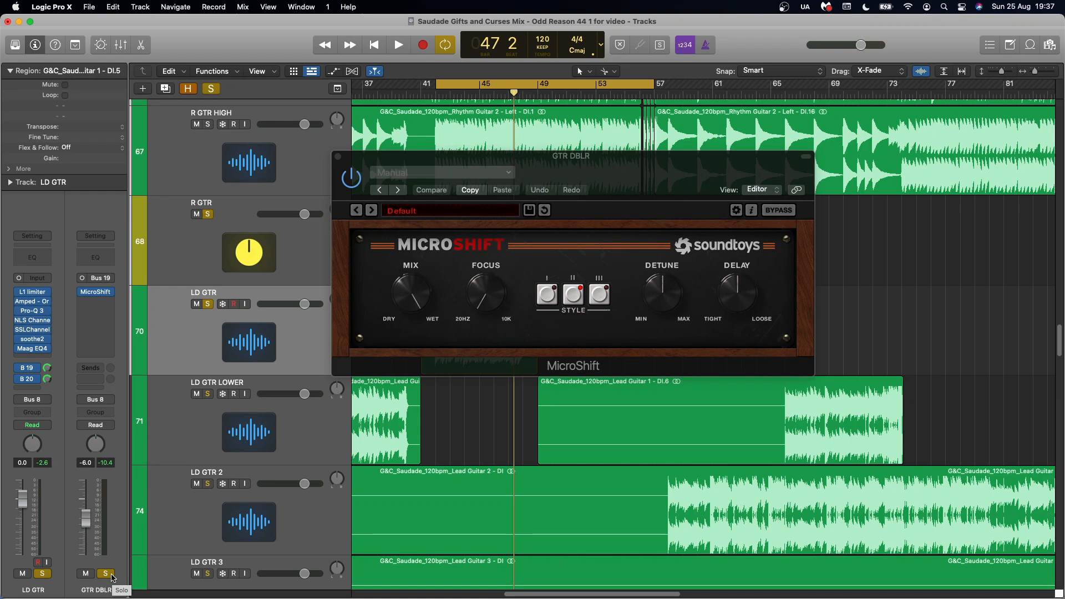
{"action": "key", "text": "space"}
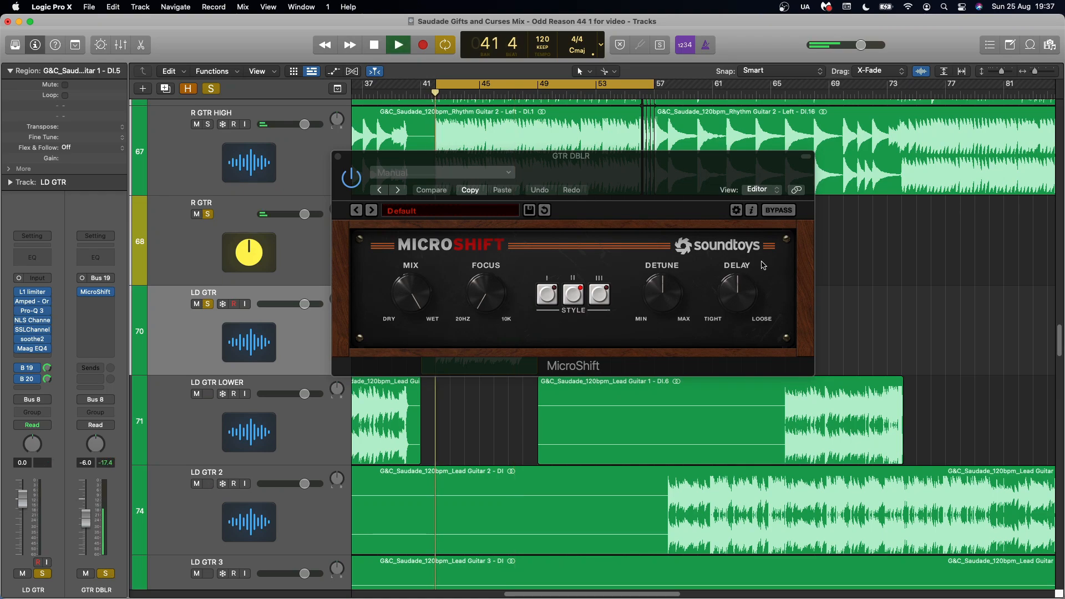
{"action": "left_click", "coordinate": [779, 211]}
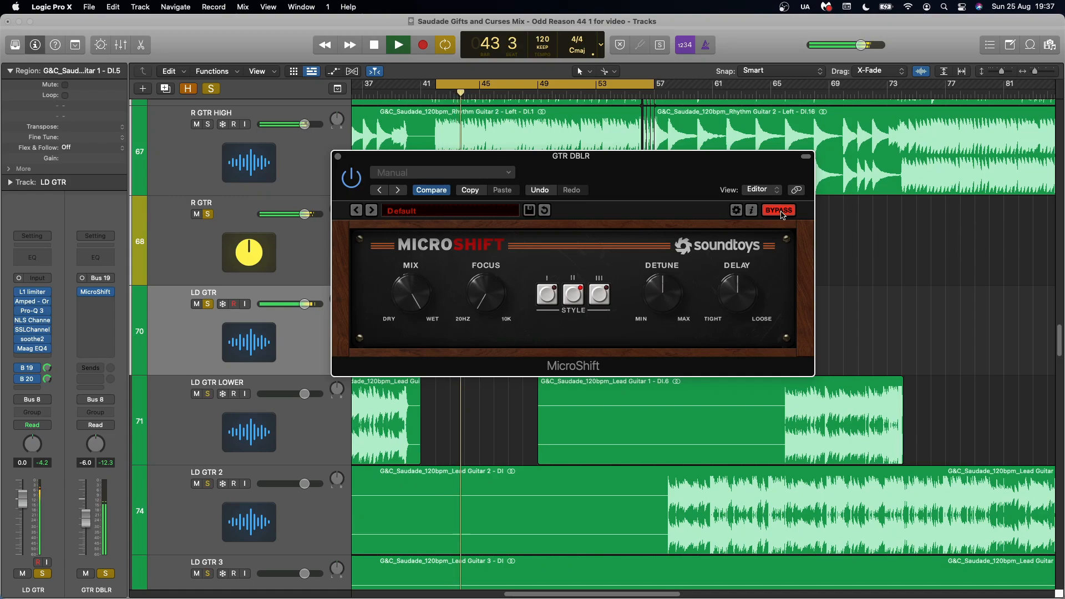
{"action": "left_click", "coordinate": [779, 211]}
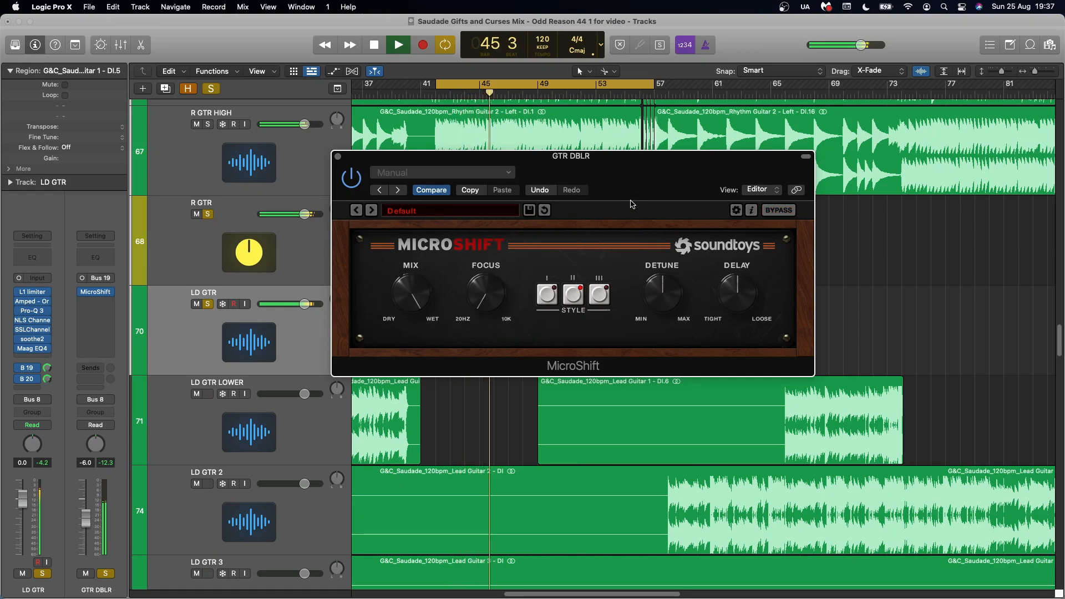
{"action": "key", "text": "space"}
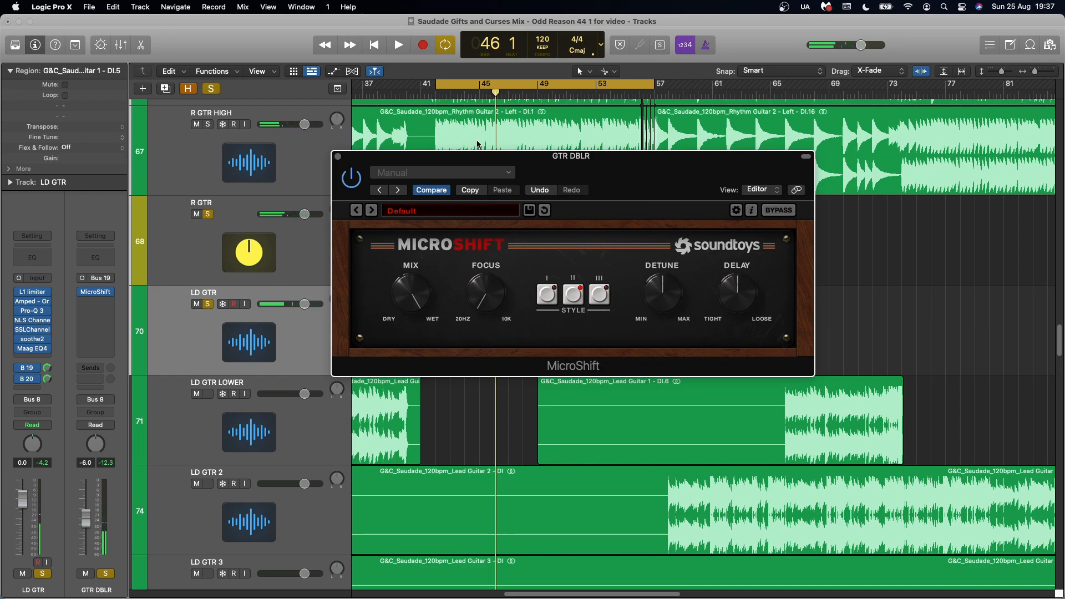
{"action": "left_click", "coordinate": [337, 159]}
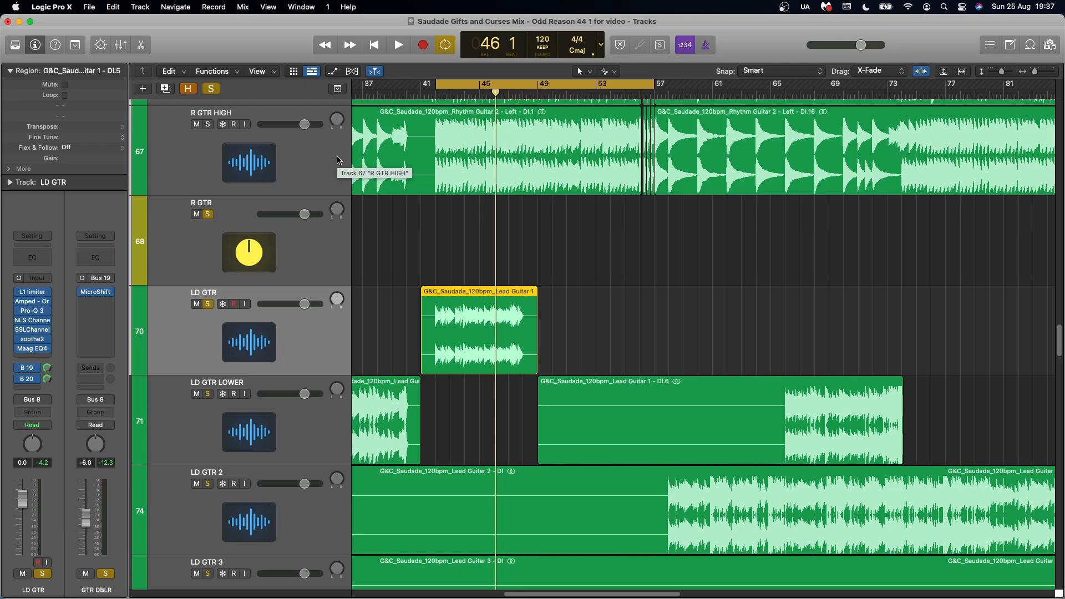
Show the Bus 20 GTR FX channel and inspect the reverb, delay and pitch settings in CLA Guitars
{"action": "left_click", "coordinate": [28, 379]}
{"action": "left_click", "coordinate": [65, 332]}
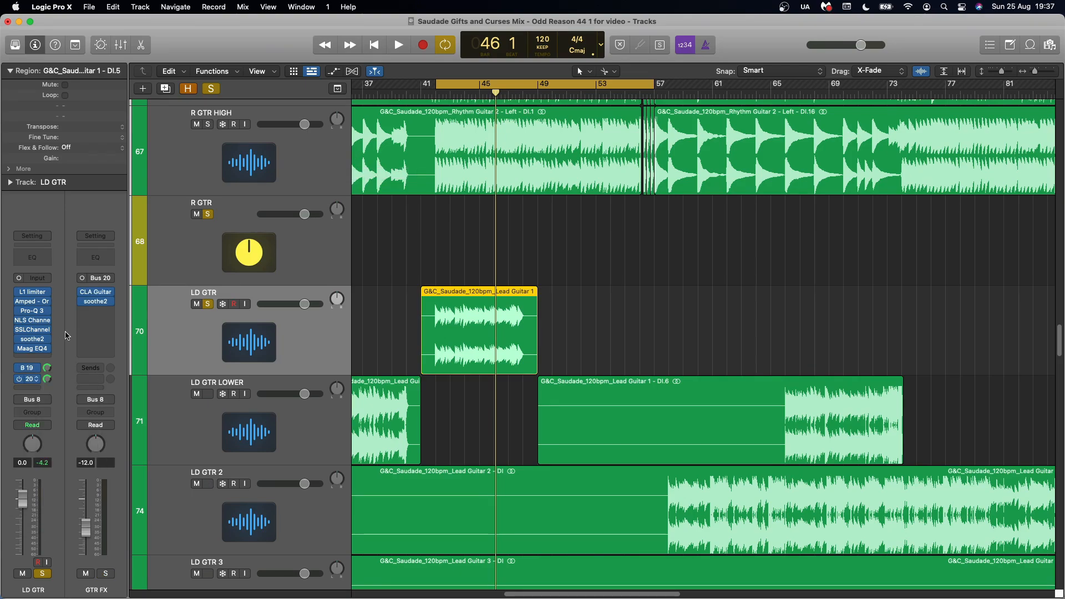
{"action": "left_click", "coordinate": [100, 294]}
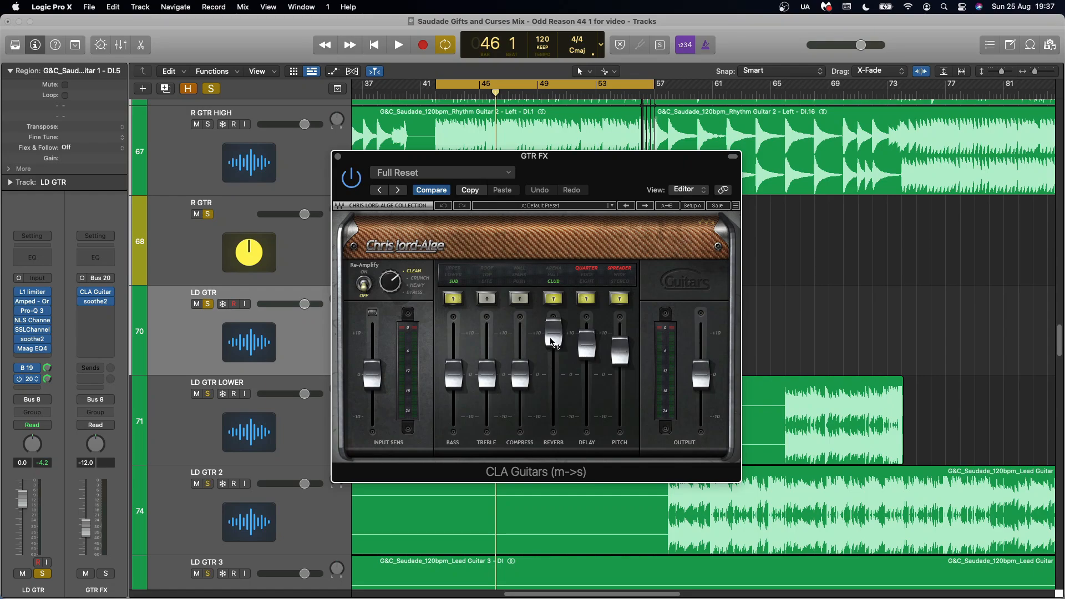
{"action": "mouse_move", "coordinate": [553, 338]}
{"action": "mouse_move", "coordinate": [622, 359]}
{"action": "left_click", "coordinate": [338, 157]}
Compare guitar playback with the LD GTR send to Bus 20 switched off and on
{"action": "left_click", "coordinate": [19, 380]}
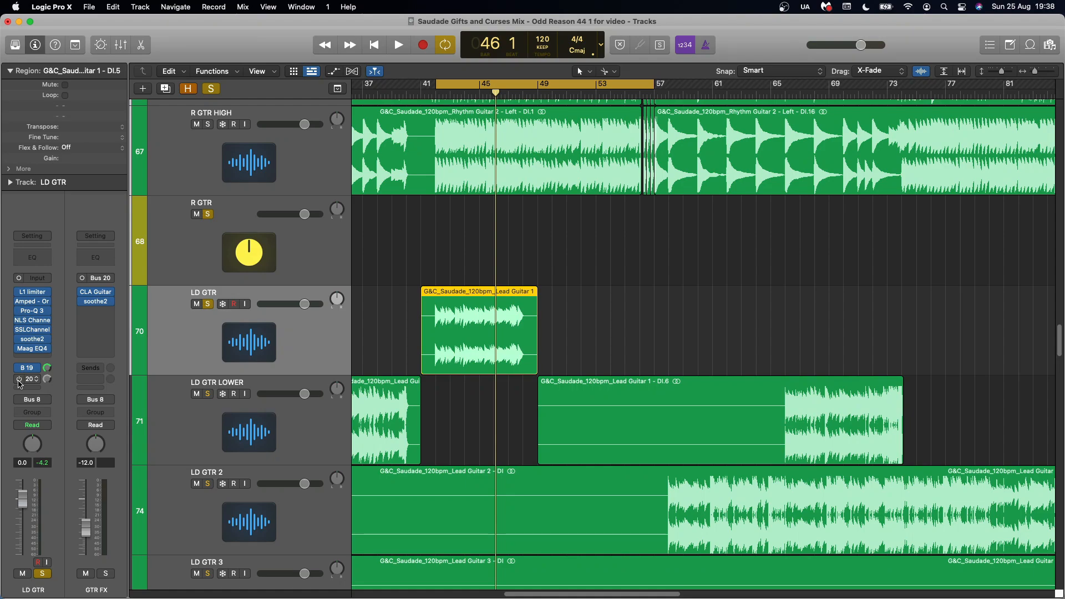
{"action": "key", "text": "space"}
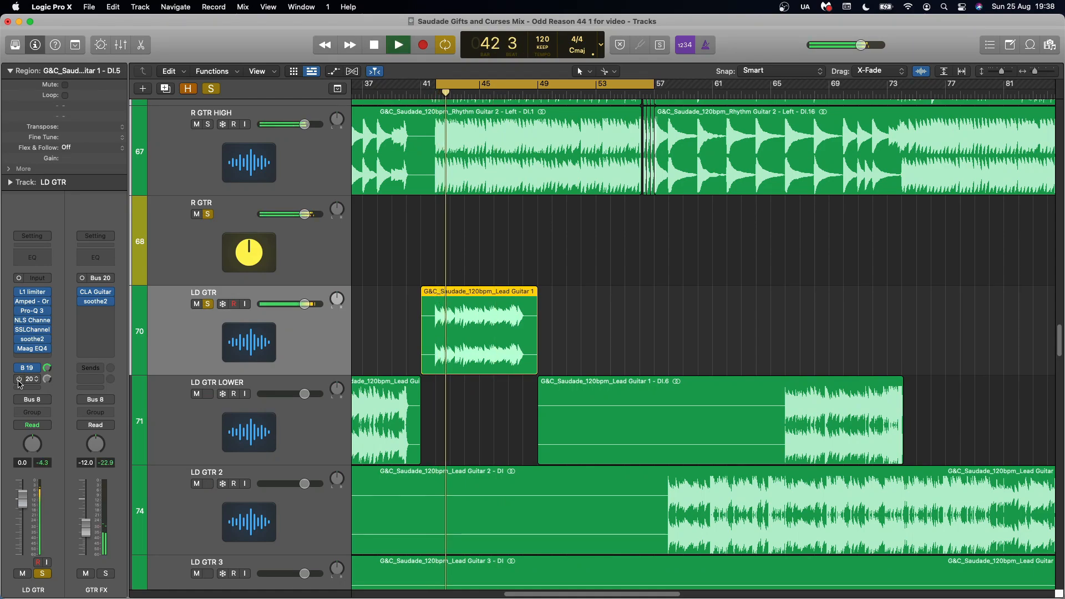
{"action": "left_click", "coordinate": [19, 380]}
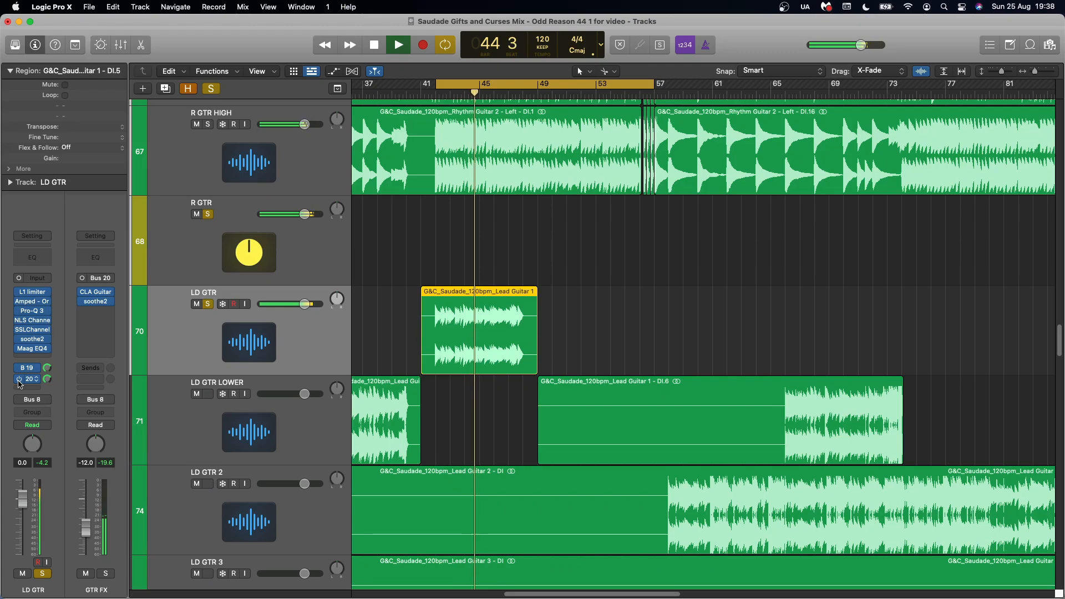
{"action": "left_click", "coordinate": [19, 379]}
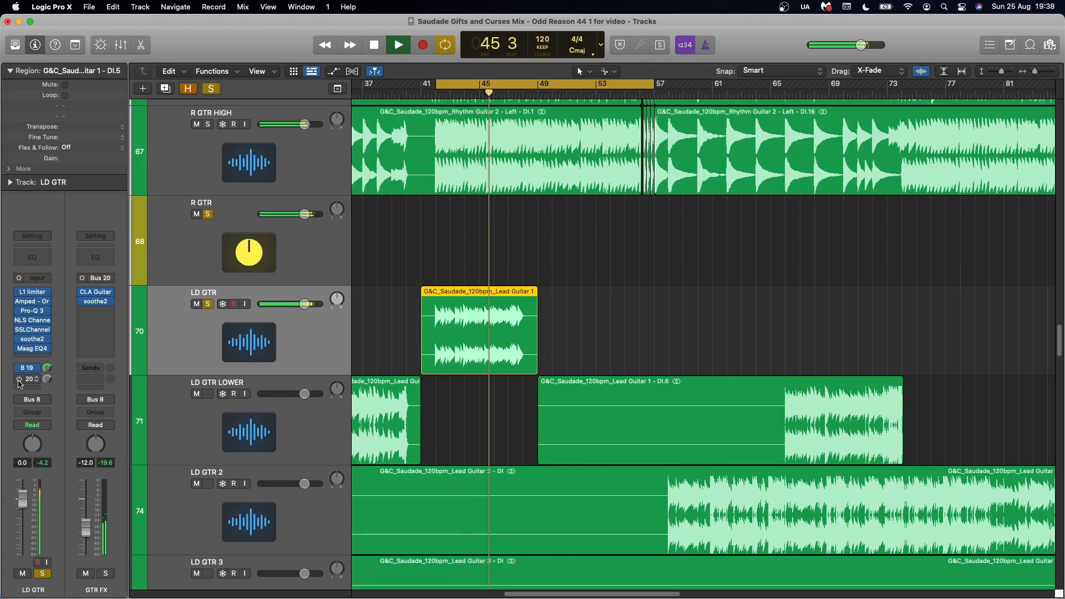
{"action": "left_click", "coordinate": [19, 380]}
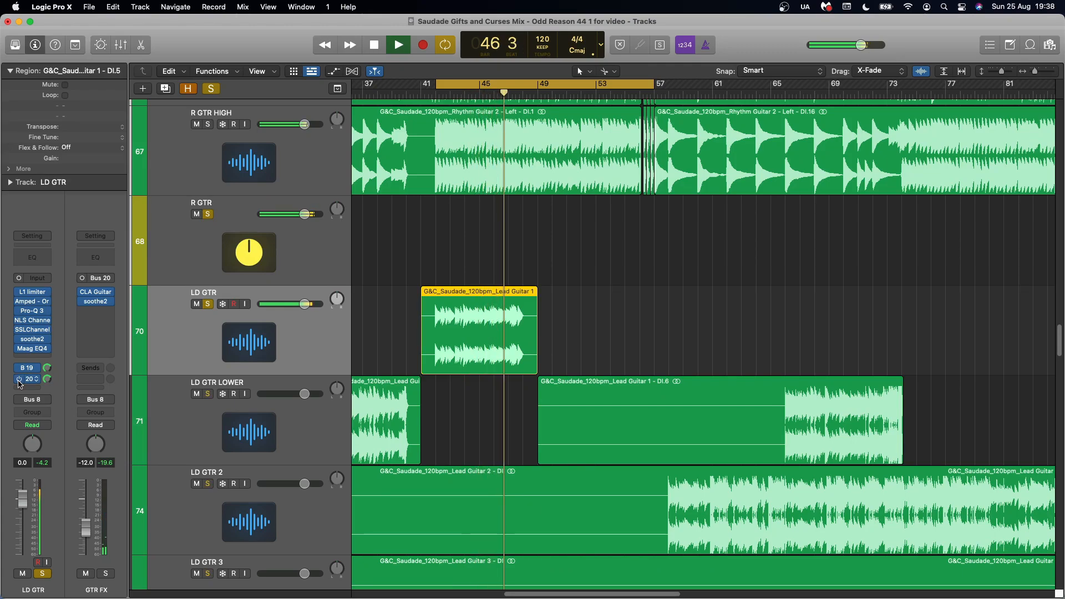
Stop playback, clear all track solos and turn off the cycle range
{"action": "key", "text": "space"}
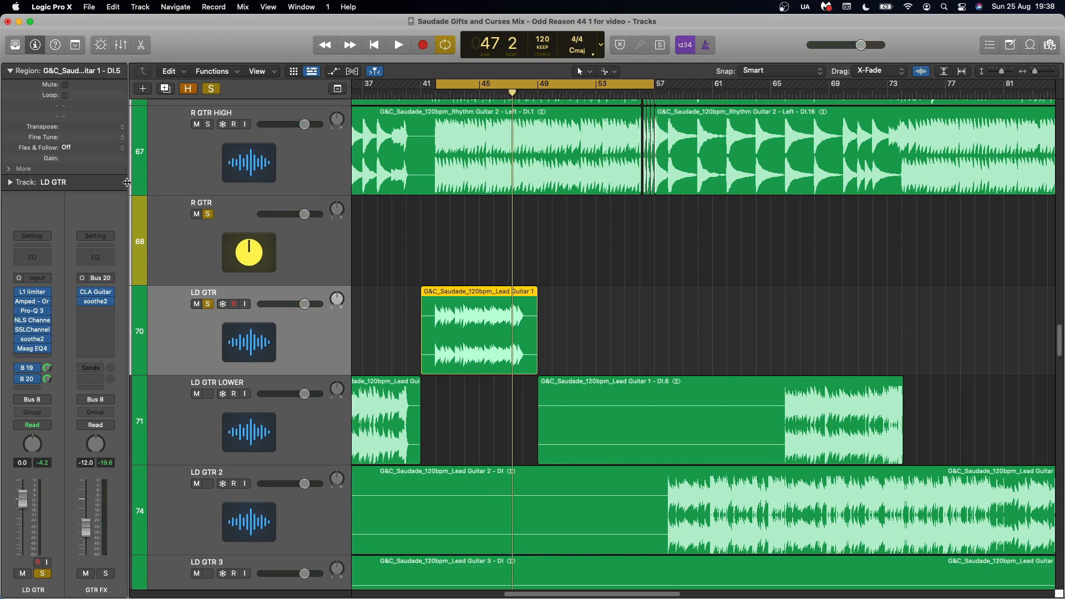
{"action": "left_click", "coordinate": [212, 91]}
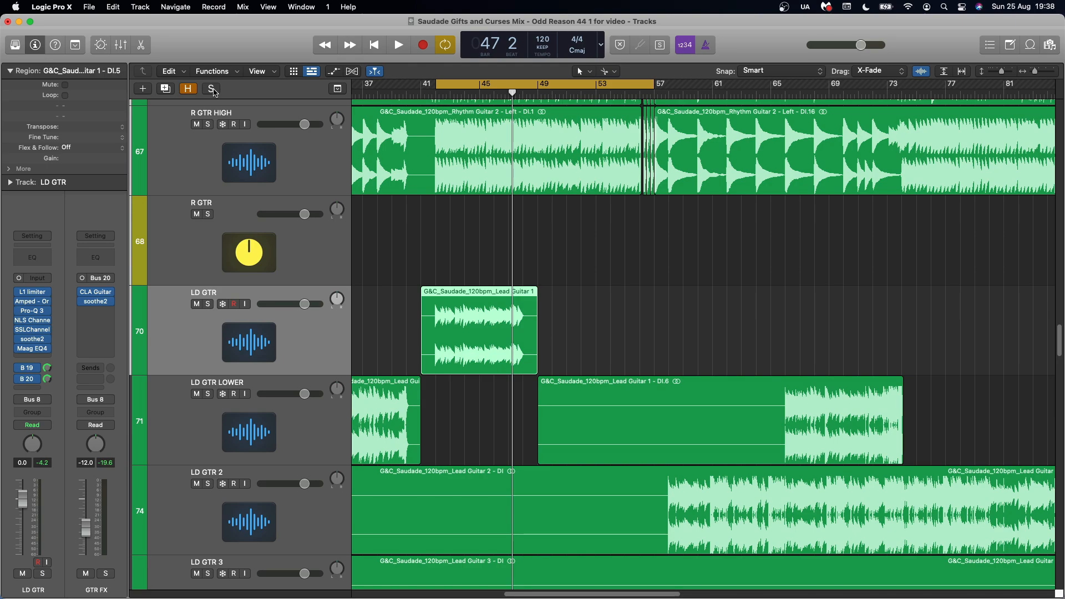
{"action": "key", "text": "c"}
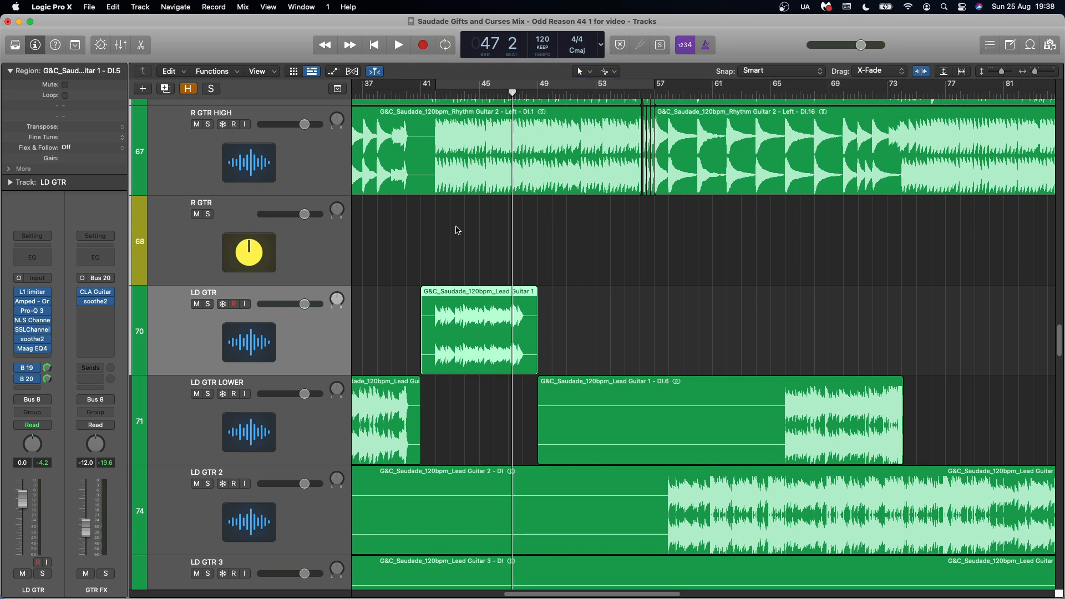
Select LD GTR LOWER, cycle bars 66 to 74 and audition the track soloed
{"action": "scroll", "coordinate": [468, 256], "scroll_direction": "down", "scroll_amount": 5}
{"action": "scroll", "coordinate": [467, 256], "scroll_direction": "up", "scroll_amount": 3}
{"action": "scroll", "coordinate": [467, 256], "scroll_direction": "left", "scroll_amount": 10}
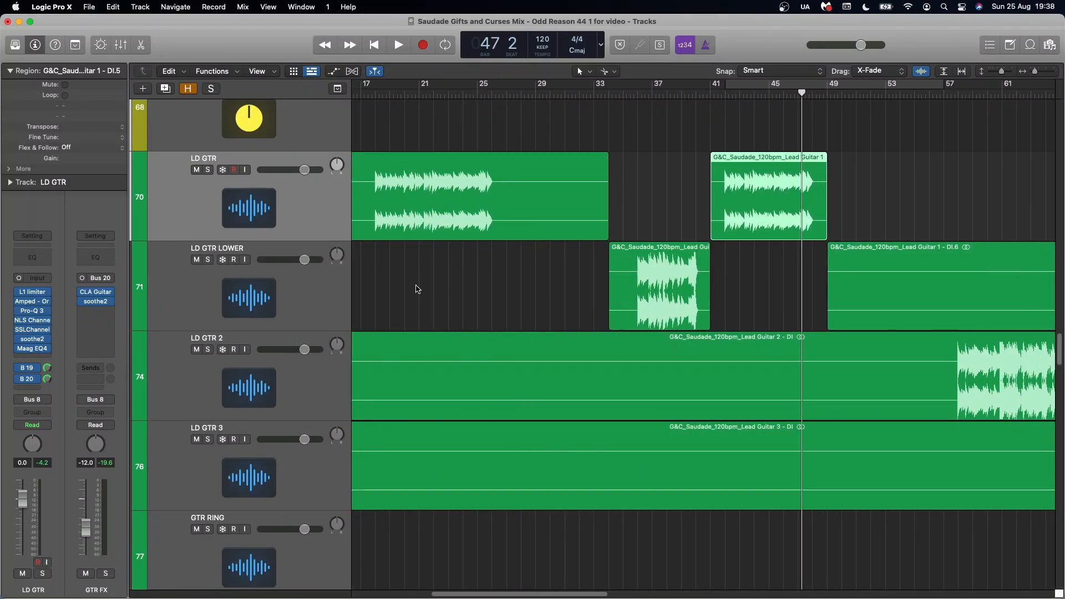
{"action": "left_click", "coordinate": [337, 301]}
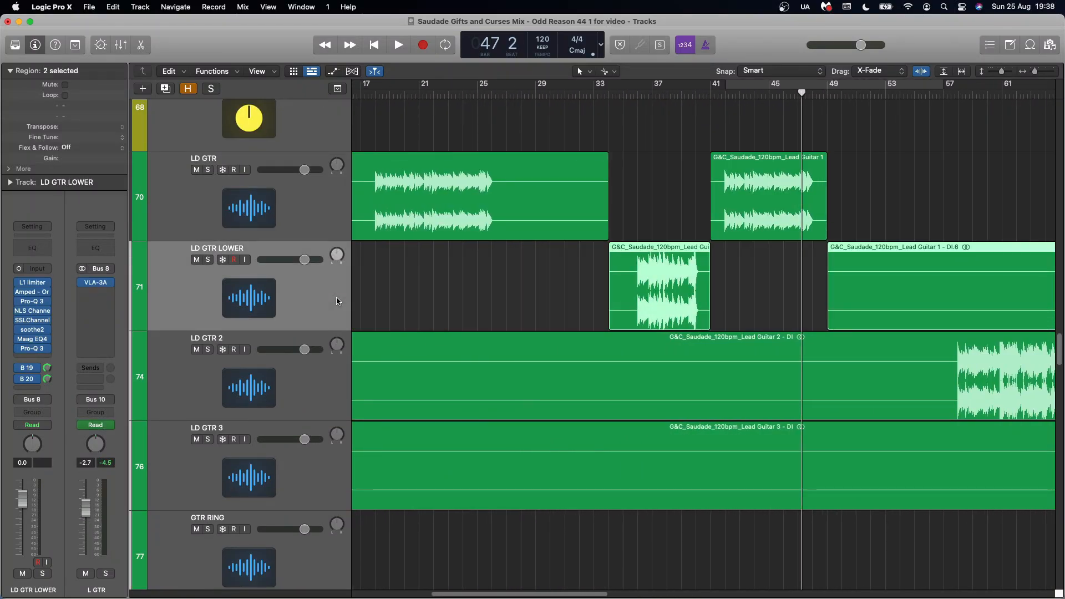
{"action": "mouse_move", "coordinate": [36, 295]}
{"action": "scroll", "coordinate": [723, 91], "scroll_direction": "right", "scroll_amount": 5}
{"action": "left_click_drag", "start_coordinate": [724, 91], "coordinate": [829, 89]}
{"action": "key", "text": "space"}
{"action": "left_click", "coordinate": [208, 259]}
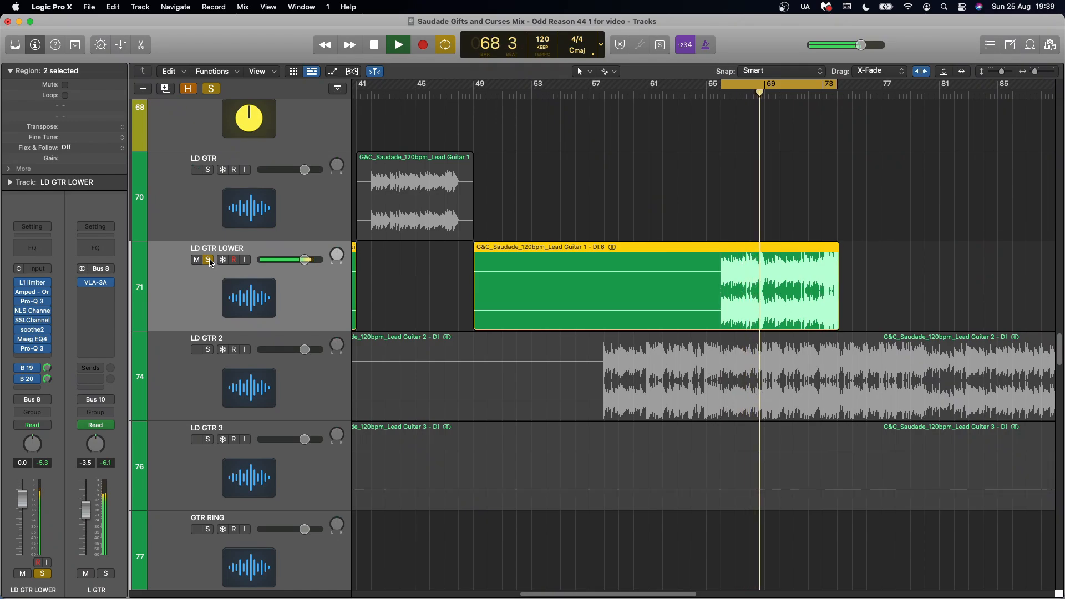
{"action": "key", "text": "space"}
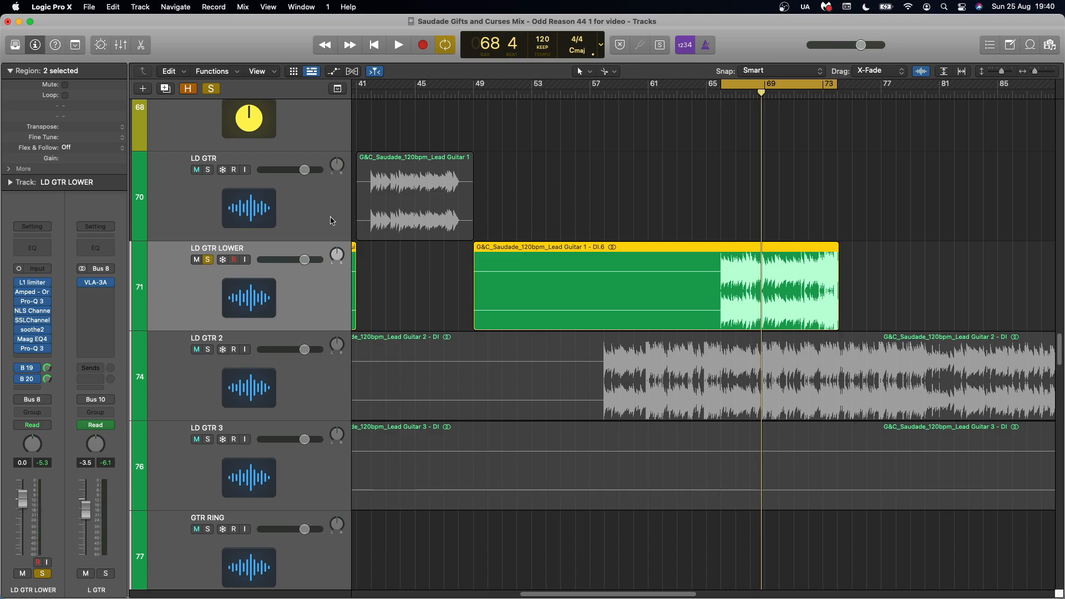
Inspect the EQ curves of both Pro-Q 3 instances on the LD GTR LOWER channel
{"action": "mouse_move", "coordinate": [32, 298]}
{"action": "left_click", "coordinate": [35, 303]}
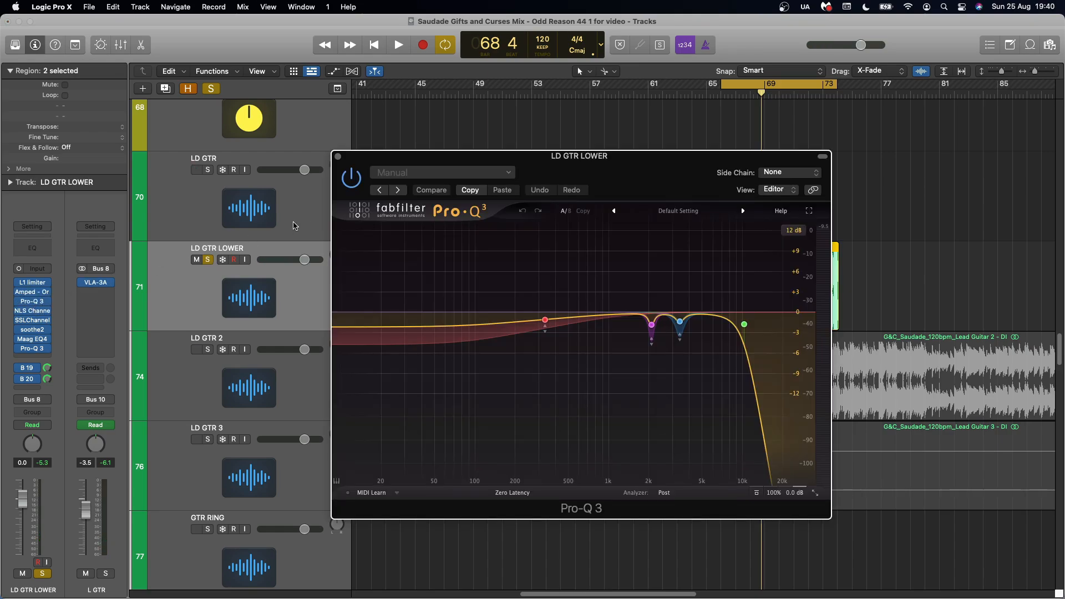
{"action": "left_click", "coordinate": [336, 157]}
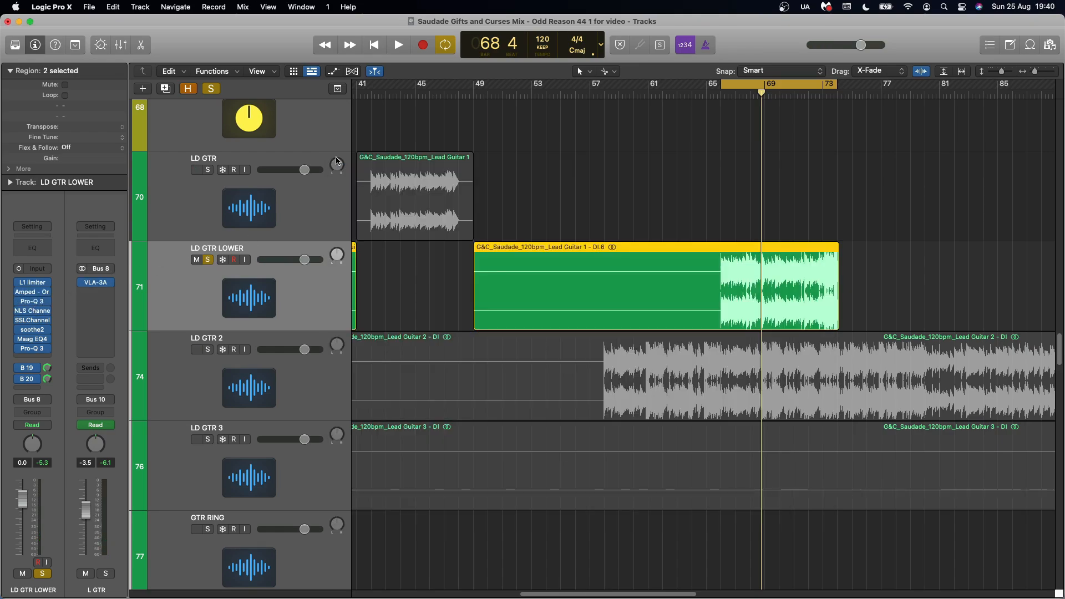
{"action": "left_click", "coordinate": [34, 351]}
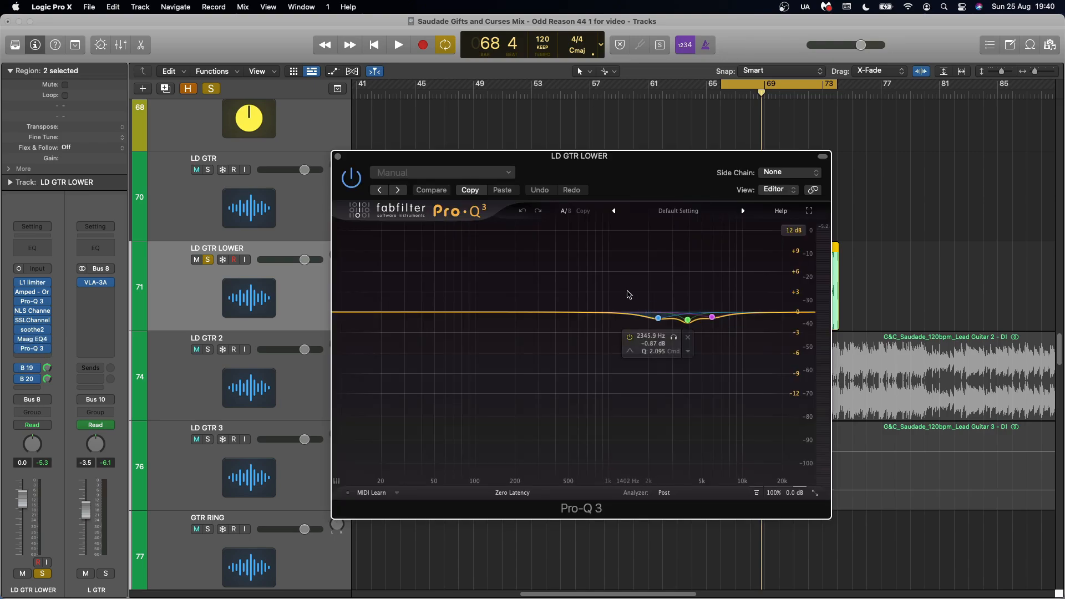
{"action": "mouse_move", "coordinate": [704, 332]}
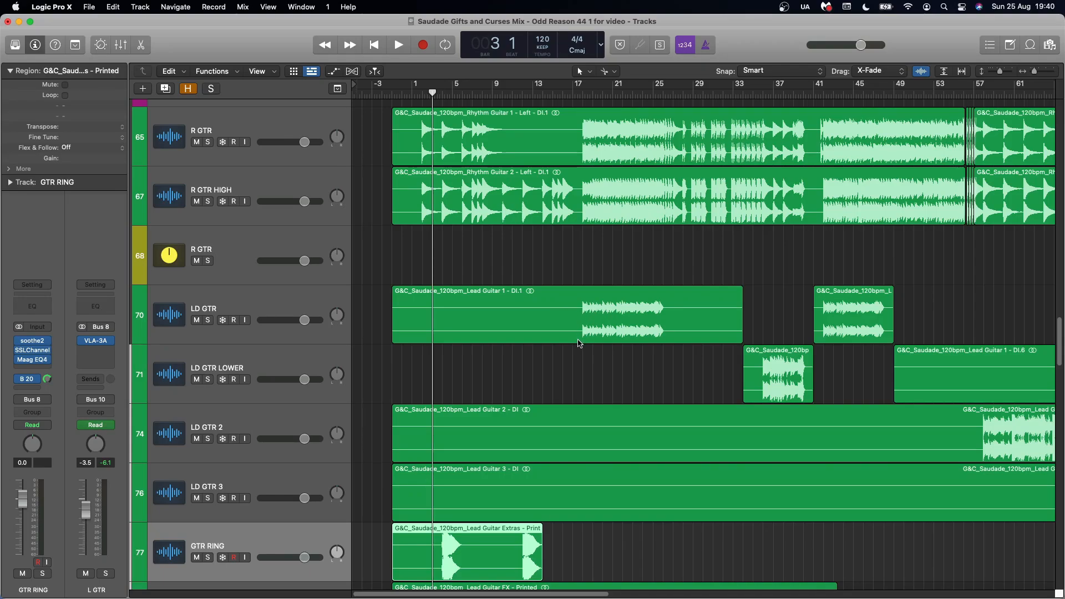
Examine the R GTR and R GTR HIGH intro regions against the GTR RING region by selecting each
{"action": "scroll", "coordinate": [542, 331], "scroll_direction": "up", "scroll_amount": 1}
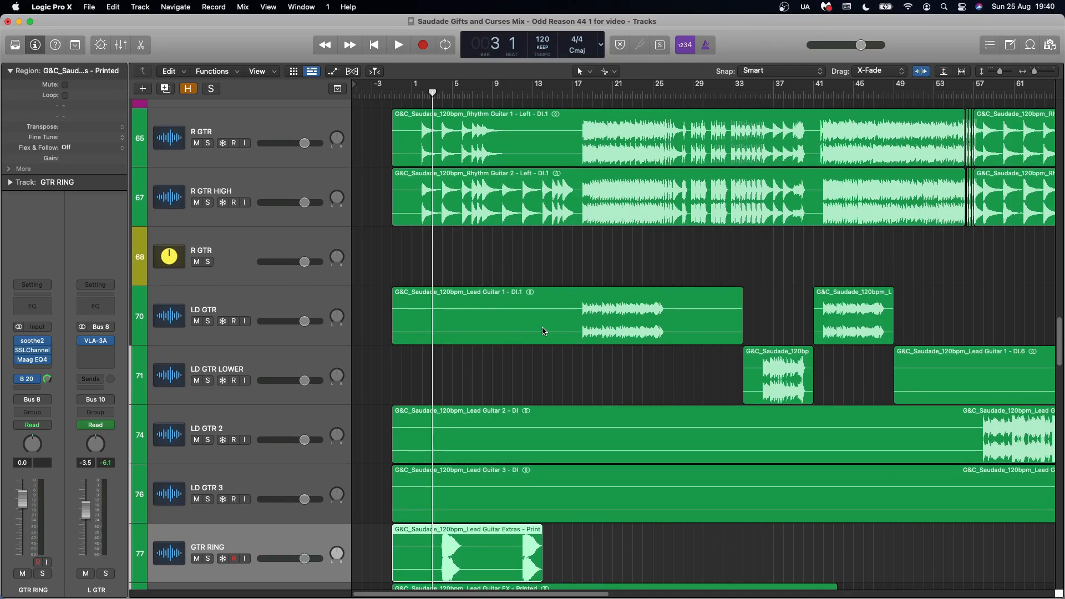
{"action": "scroll", "coordinate": [516, 211], "scroll_direction": "up", "scroll_amount": 3}
{"action": "left_click", "coordinate": [516, 211]}
{"action": "left_click", "coordinate": [476, 270]}
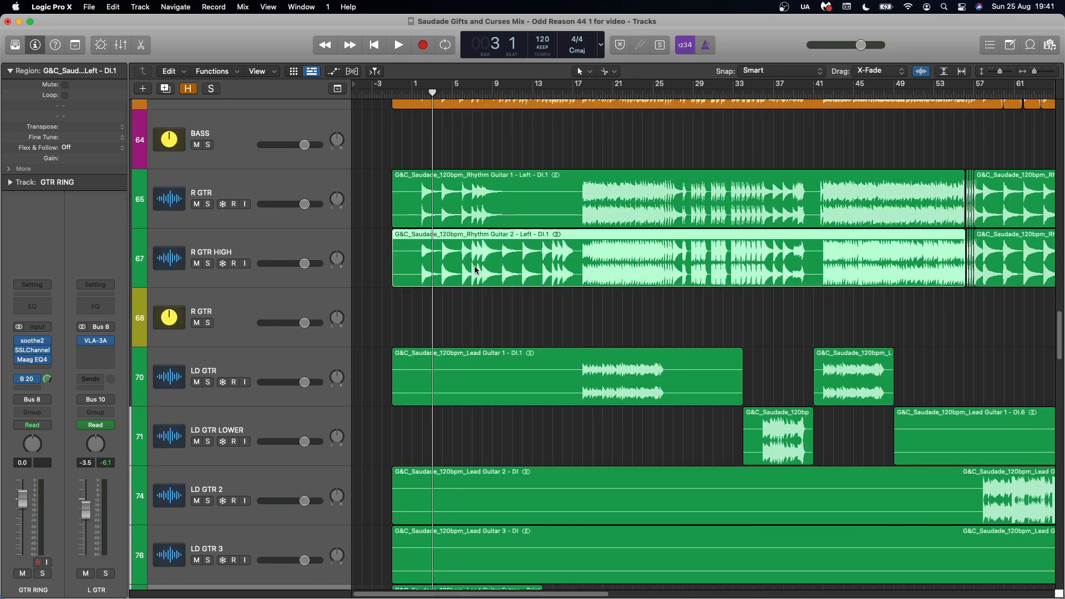
{"action": "left_click", "coordinate": [519, 212]}
{"action": "left_click", "coordinate": [511, 277]}
{"action": "scroll", "coordinate": [513, 320], "scroll_direction": "down", "scroll_amount": 5}
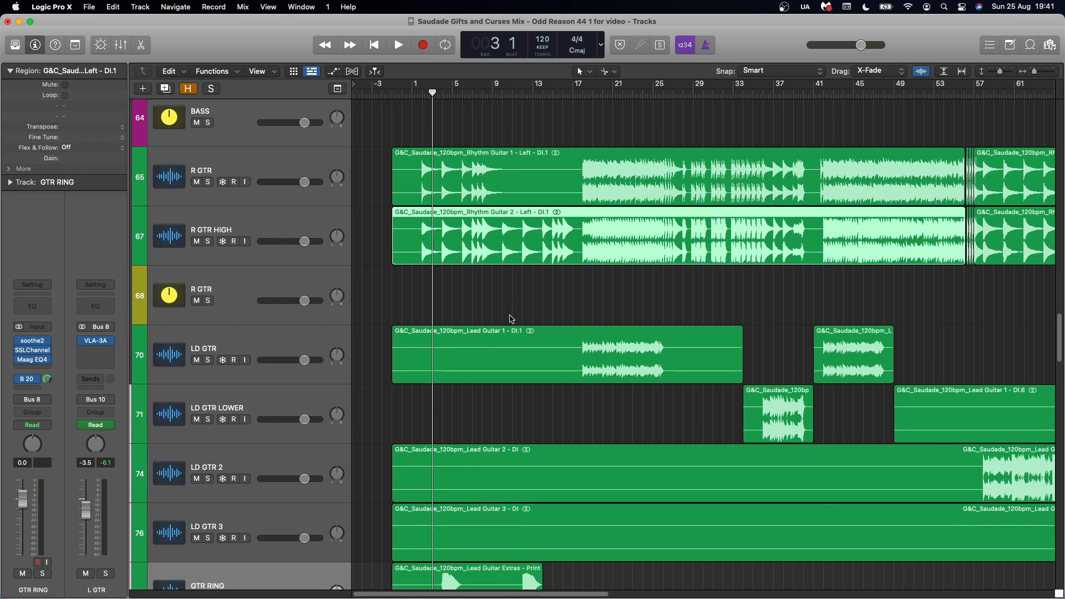
{"action": "left_click", "coordinate": [503, 463]}
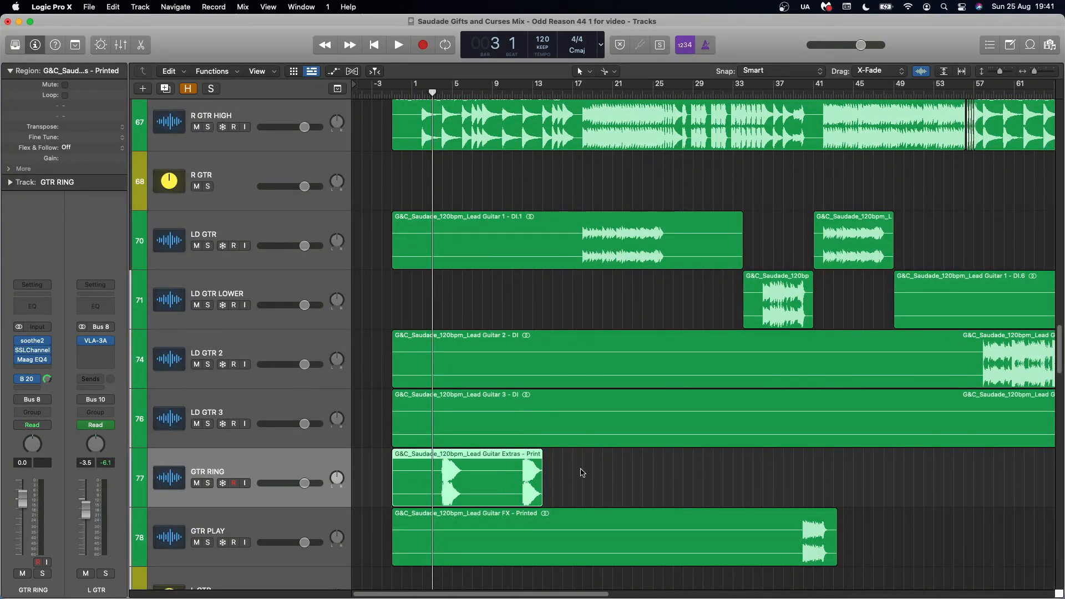
Select the GTR PLAY track and review its FX region alongside the neighbouring lead and tremolo guitar regions
{"action": "left_click", "coordinate": [326, 531]}
{"action": "scroll", "coordinate": [487, 503], "scroll_direction": "right", "scroll_amount": 10}
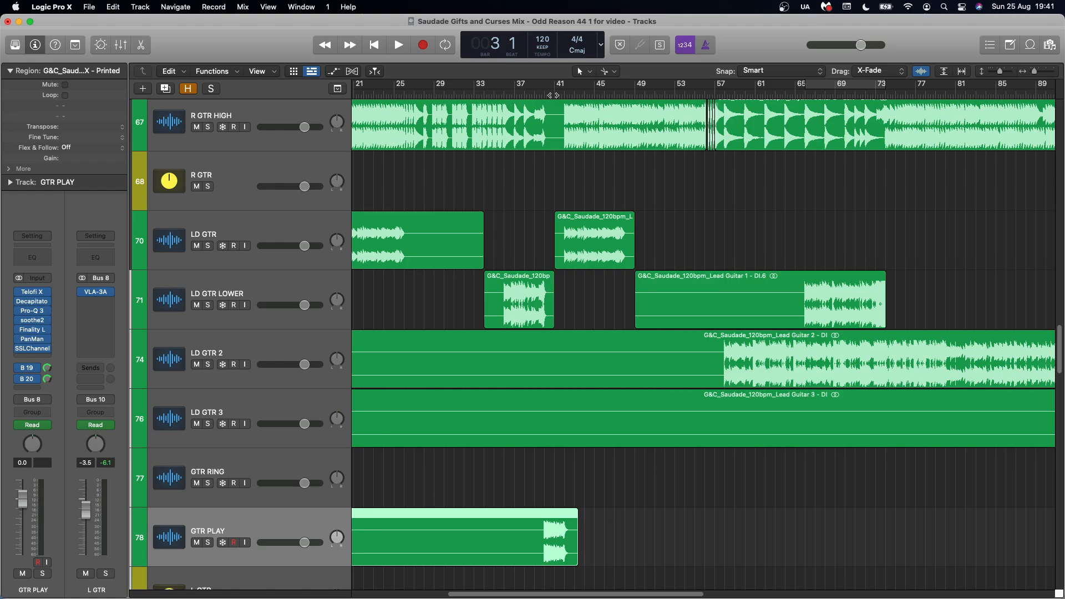
{"action": "scroll", "coordinate": [856, 220], "scroll_direction": "right", "scroll_amount": 1}
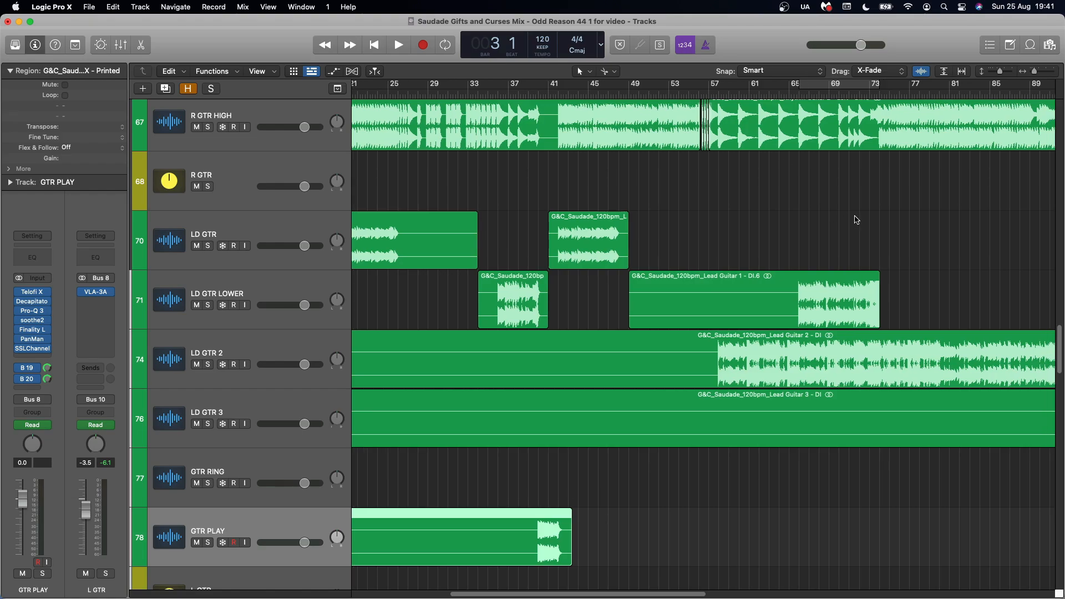
{"action": "scroll", "coordinate": [856, 220], "scroll_direction": "down", "scroll_amount": 3}
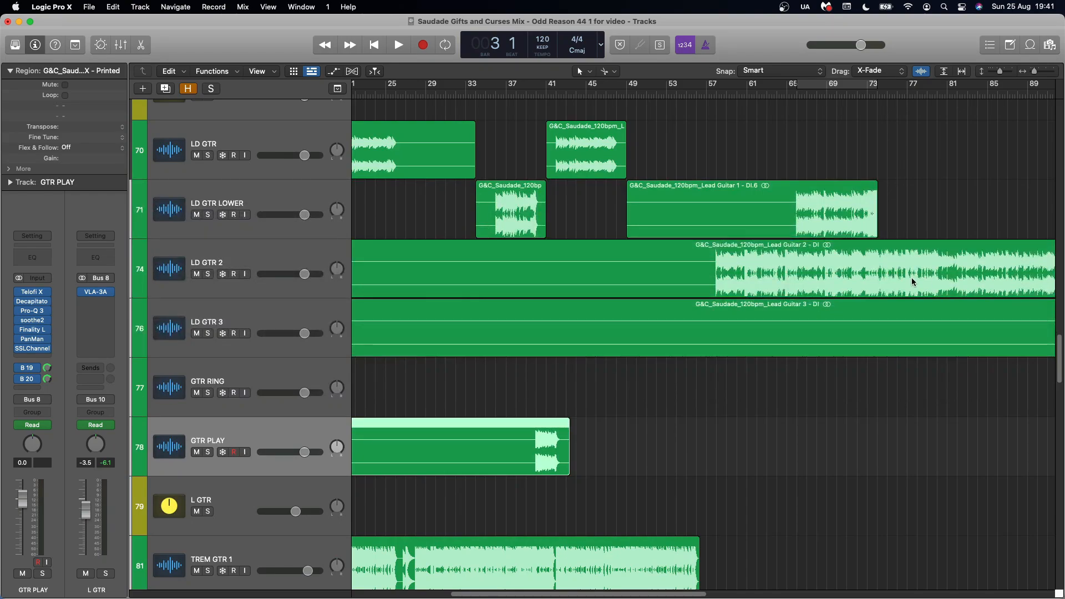
{"action": "scroll", "coordinate": [900, 401], "scroll_direction": "down", "scroll_amount": 3}
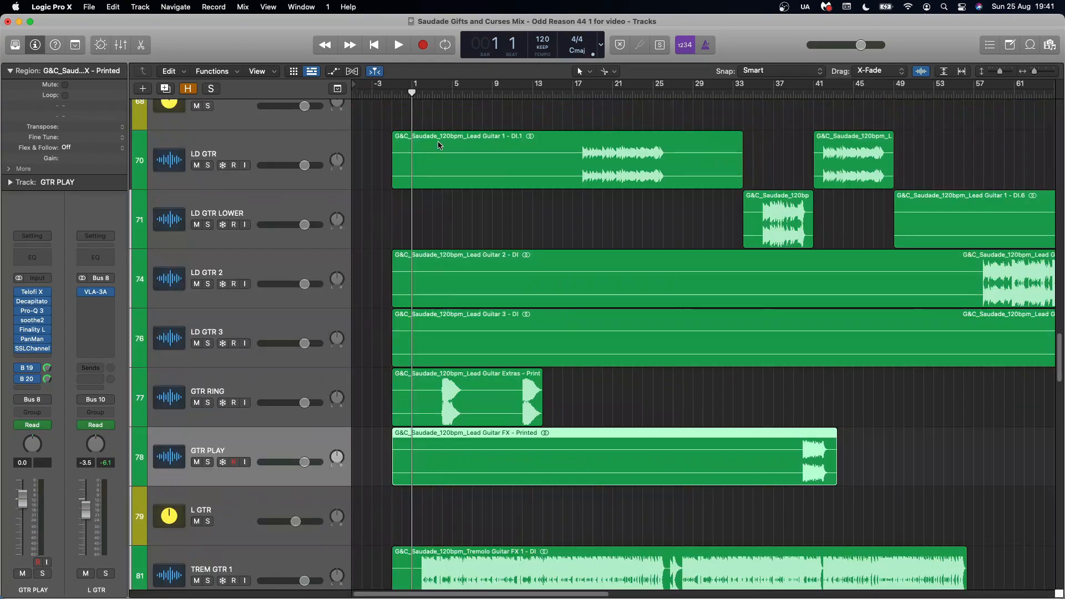
{"action": "scroll", "coordinate": [438, 145], "scroll_direction": "down", "scroll_amount": 3}
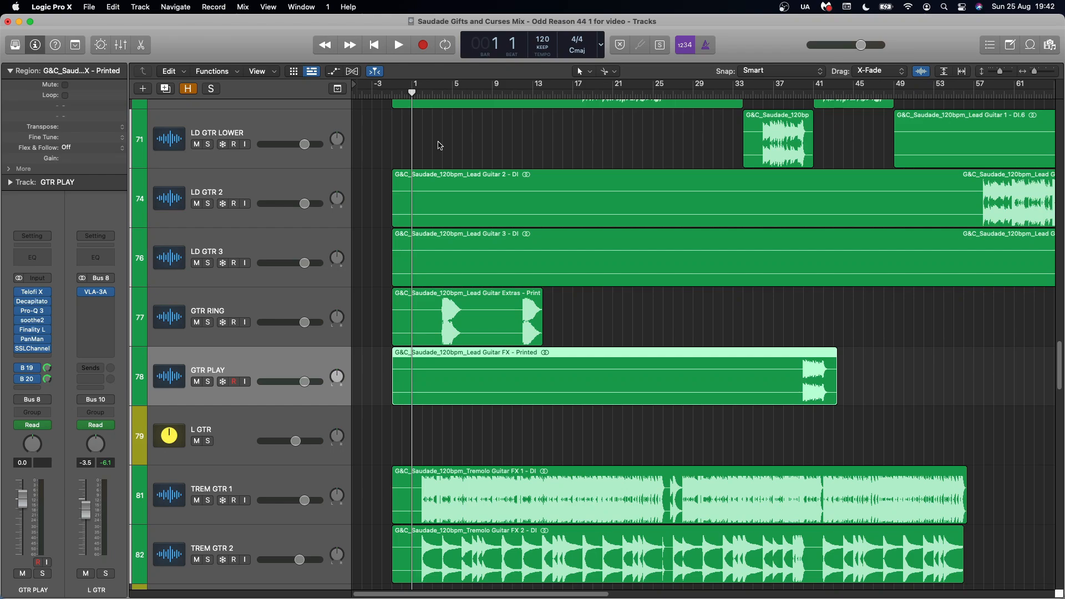
Play the full mix from the start of the guitar regions through the intro and stop playback
{"action": "scroll", "coordinate": [452, 141], "scroll_direction": "up", "scroll_amount": 1}
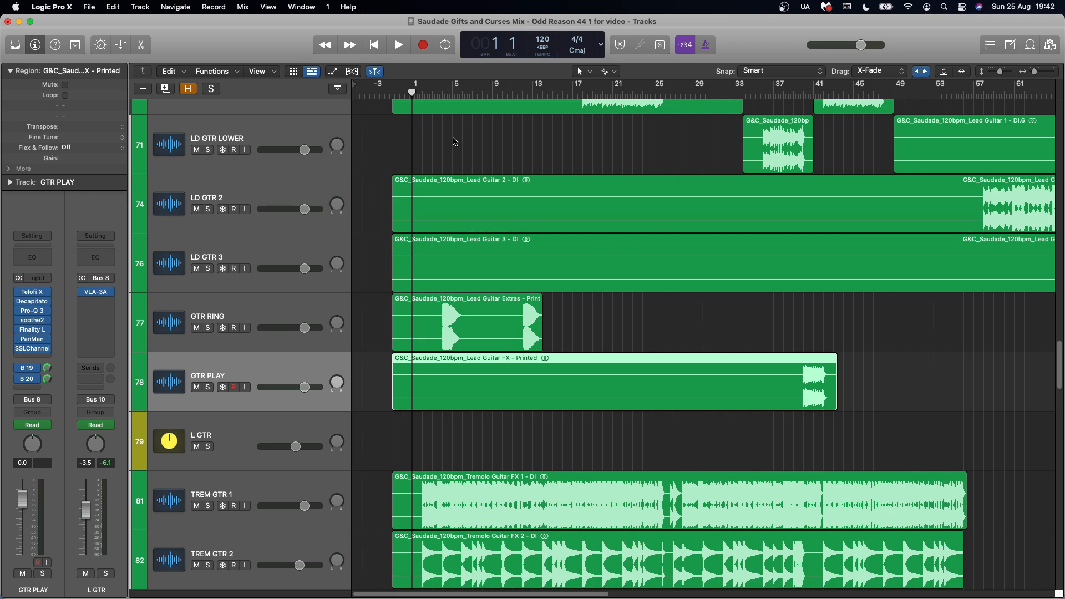
{"action": "scroll", "coordinate": [411, 128], "scroll_direction": "up", "scroll_amount": 1}
{"action": "left_click", "coordinate": [391, 94]}
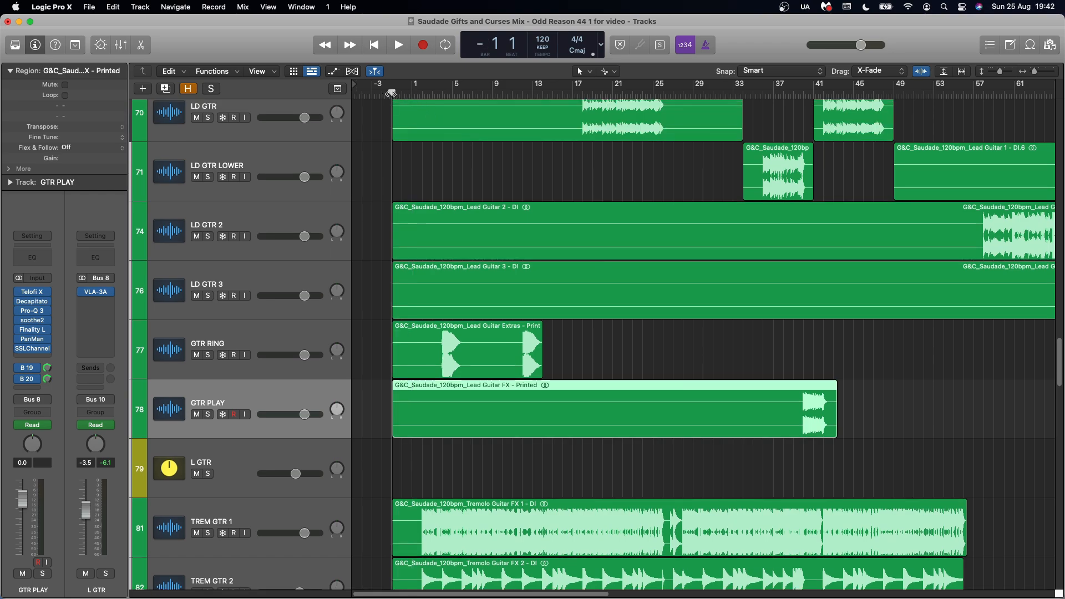
{"action": "key", "text": "space"}
{"action": "scroll", "coordinate": [391, 94], "scroll_direction": "up", "scroll_amount": 7}
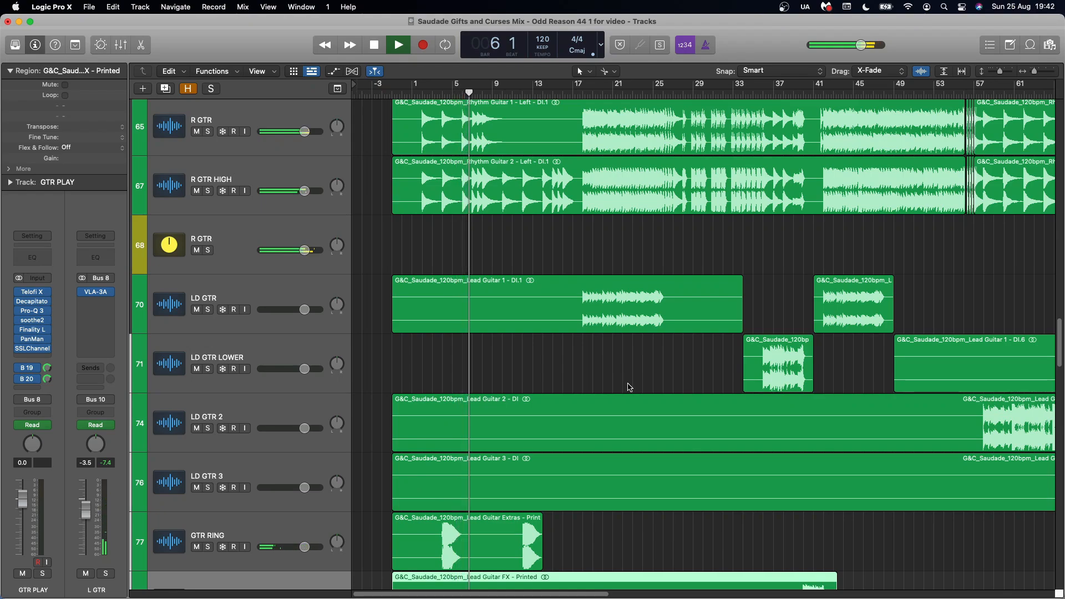
{"action": "key", "text": "space"}
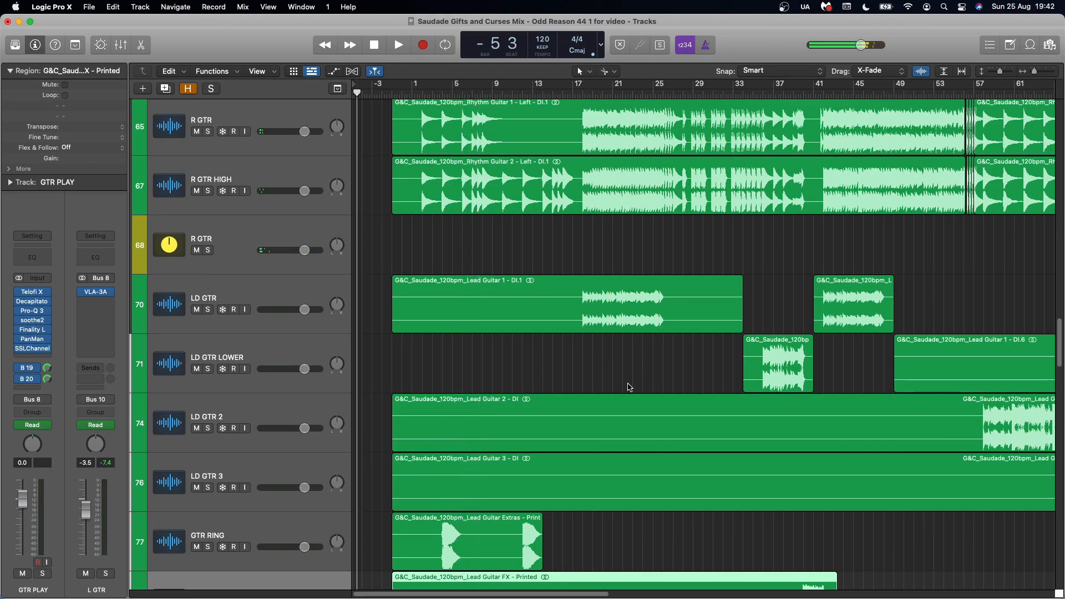